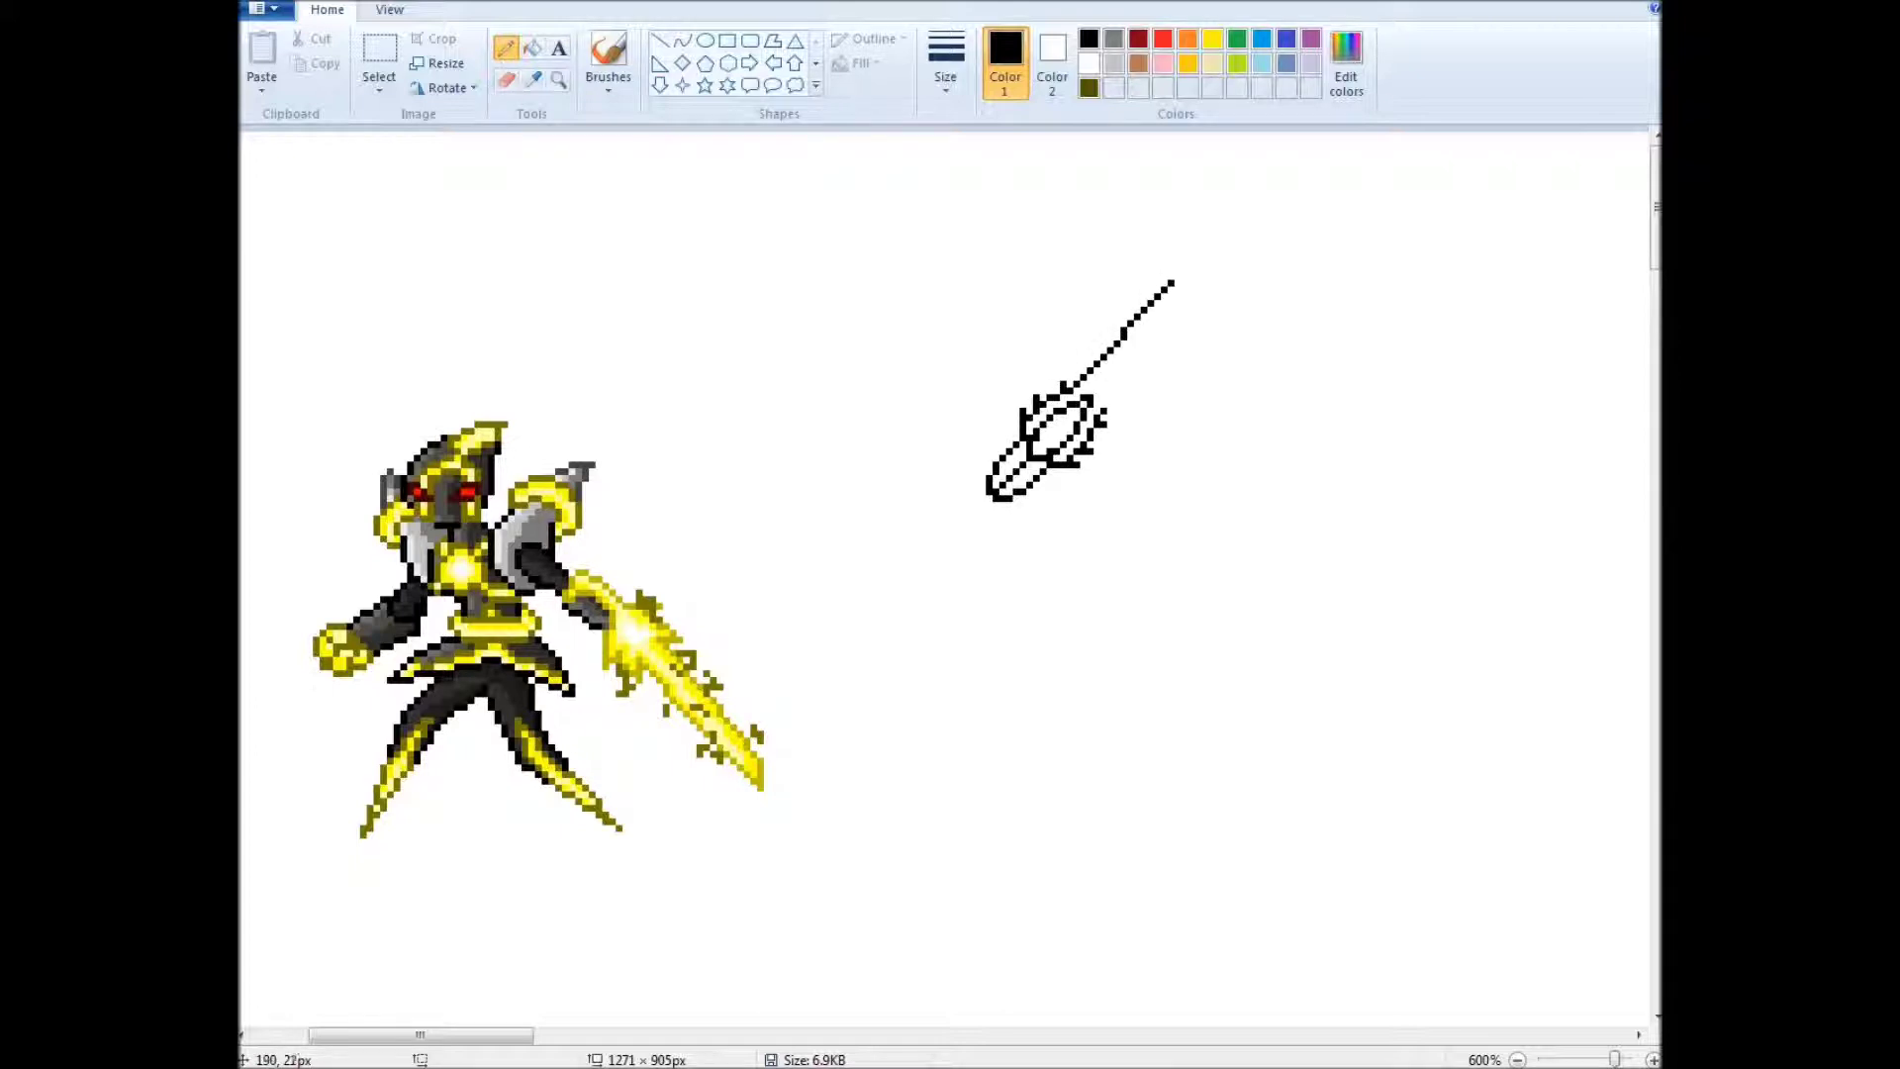
# Complete the sword's pointed blade outline and draw the curved, segmented chest armour outline in black with the Pencil
pyautogui.moveTo(1107, 410); pyautogui.dragTo(1198, 255)
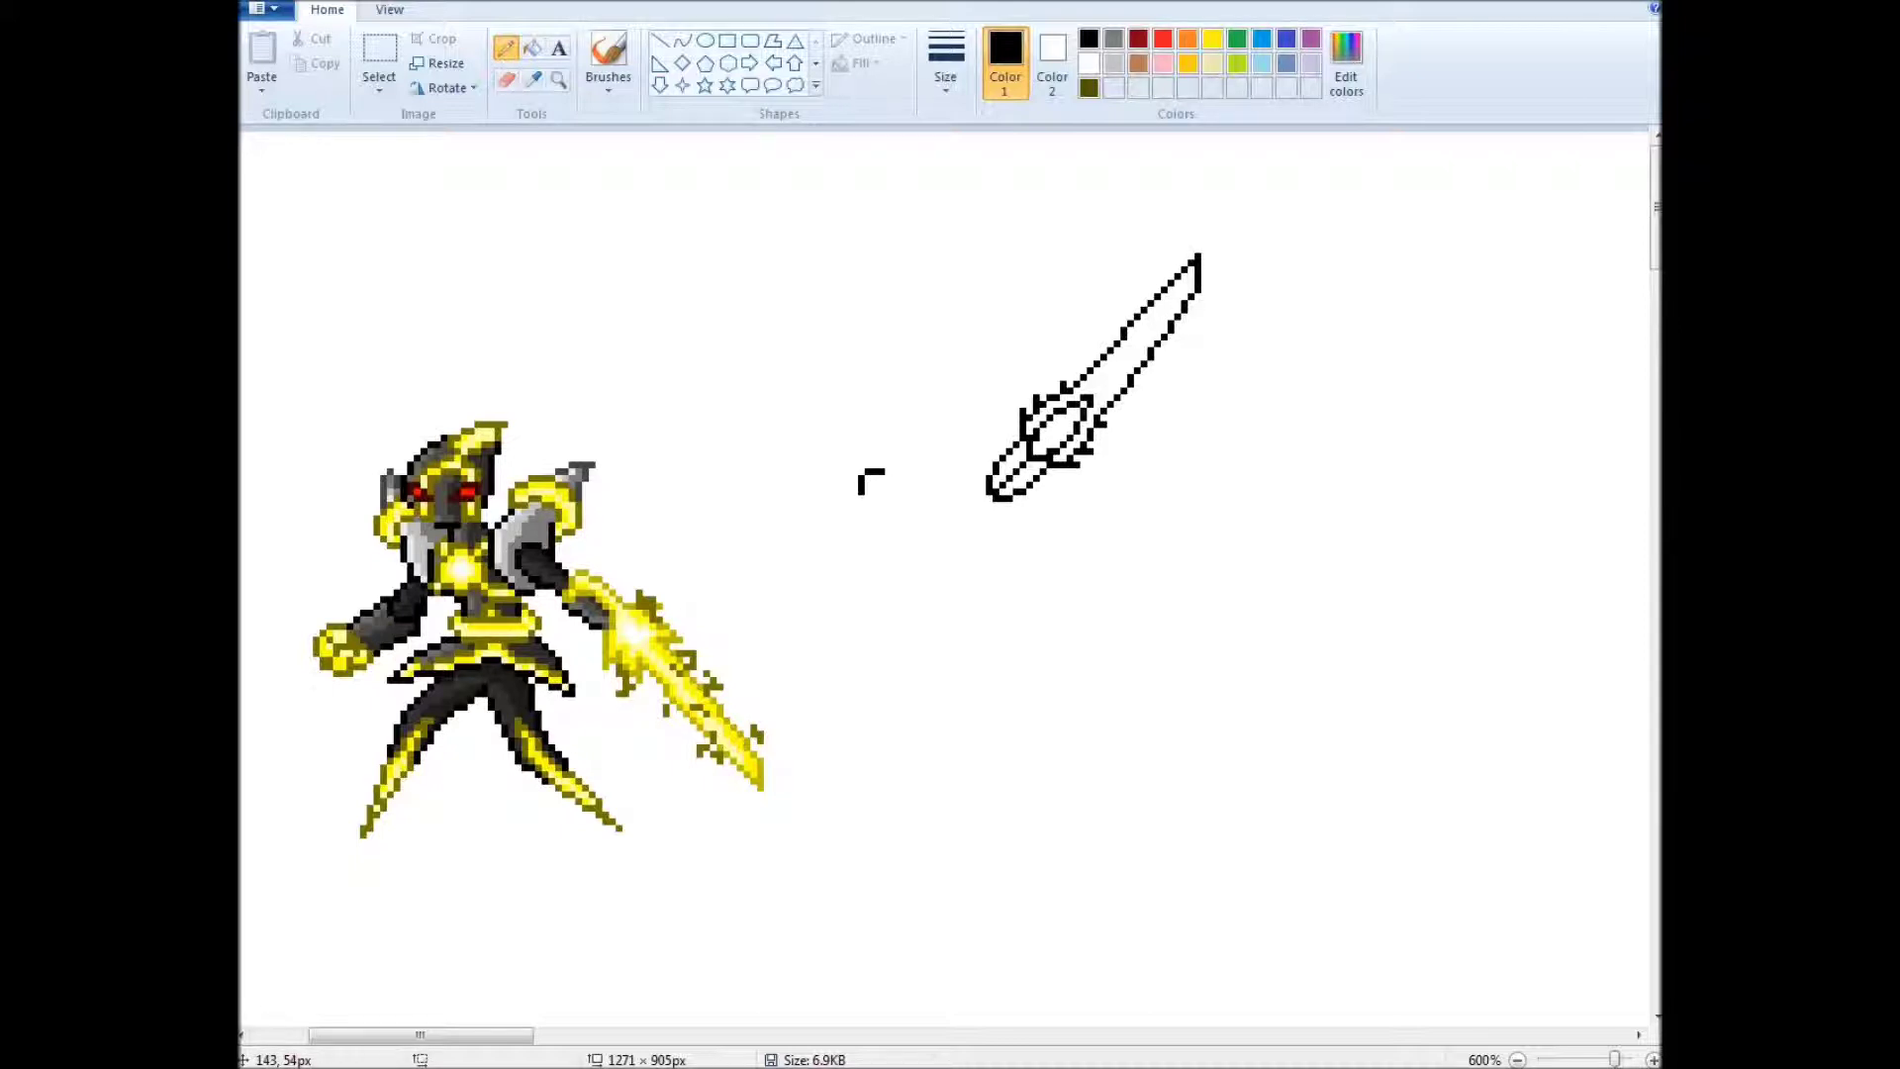
pyautogui.moveTo(884, 472)
pyautogui.mouseDown()
pyautogui.moveTo(963, 484)
pyautogui.moveTo(921, 520)
pyautogui.moveTo(904, 501)
pyautogui.moveTo(869, 538)
pyautogui.moveTo(877, 565)
pyautogui.moveTo(960, 516)
pyautogui.mouseUp()
pyautogui.moveTo(859, 485)
pyautogui.mouseDown()
pyautogui.moveTo(847, 529)
pyautogui.moveTo(866, 557)
pyautogui.mouseUp()
pyautogui.moveTo(941, 475); pyautogui.dragTo(877, 459)
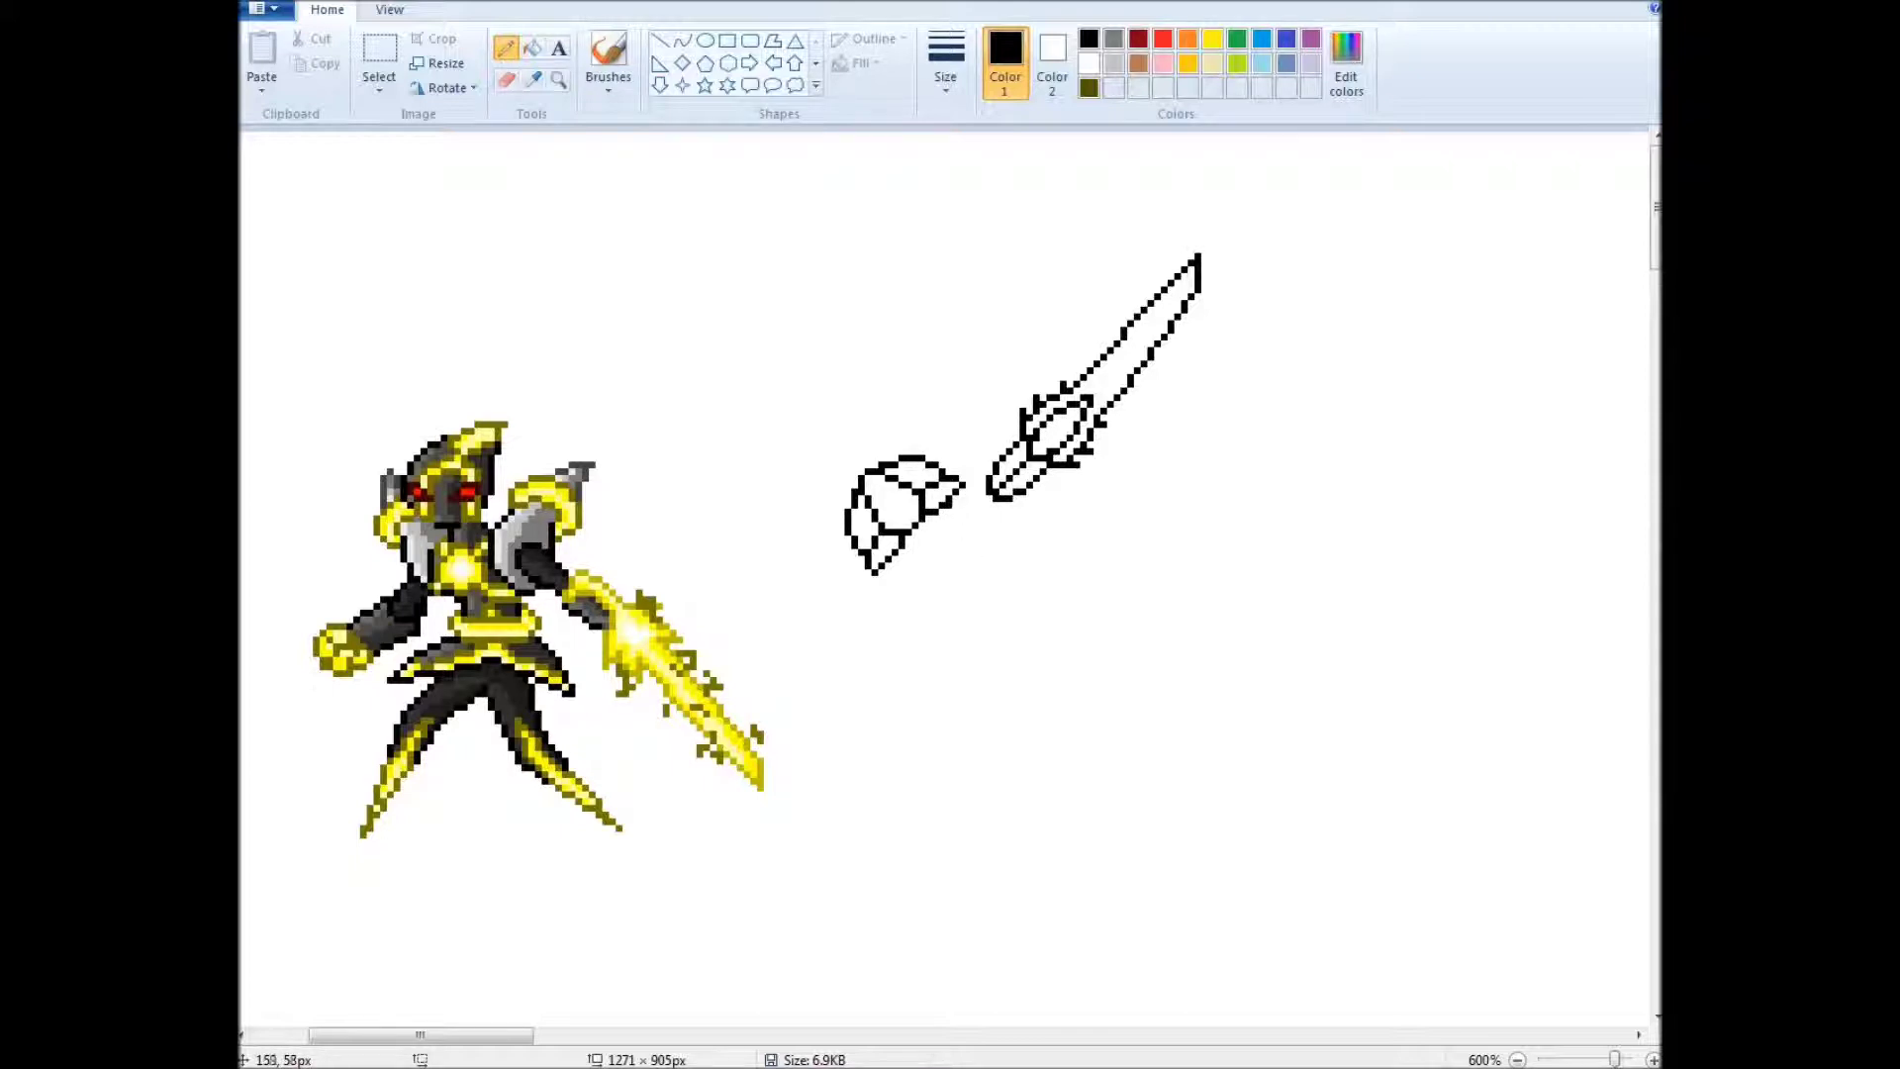
# Outline the waist and flared hip plate beneath the chest armour in black
pyautogui.moveTo(901, 564); pyautogui.dragTo(927, 574)
pyautogui.moveTo(962, 516); pyautogui.dragTo(980, 570)
pyautogui.moveTo(926, 574); pyautogui.dragTo(978, 591)
pyautogui.moveTo(926, 521); pyautogui.dragTo(937, 550)
pyautogui.moveTo(936, 550)
pyautogui.mouseDown()
pyautogui.moveTo(915, 546)
pyautogui.moveTo(938, 526)
pyautogui.mouseUp()
pyautogui.moveTo(919, 536); pyautogui.dragTo(904, 546)
# Move the sword farther from the body and outline the rounded arm segment above the chest armour
pyautogui.moveTo(1094, 376); pyautogui.dragTo(1148, 349)
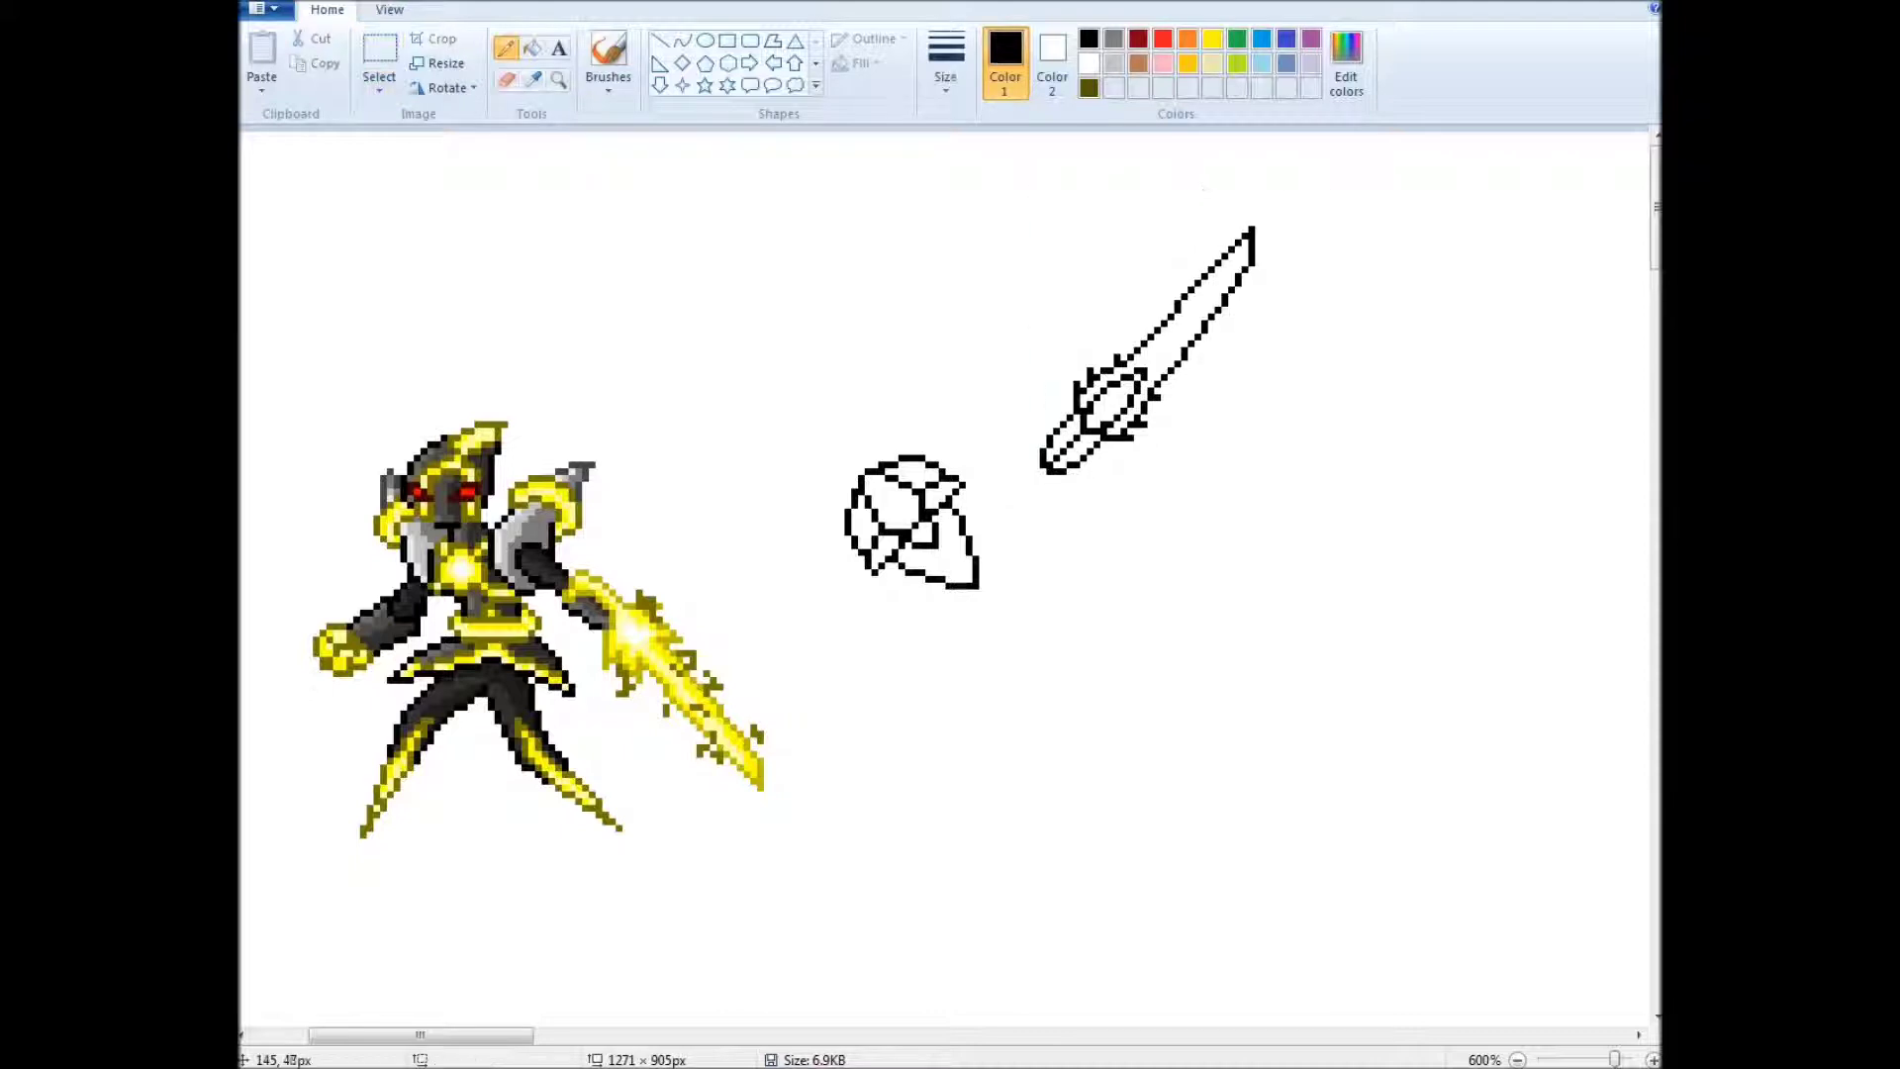
pyautogui.moveTo(927, 403)
pyautogui.mouseDown()
pyautogui.moveTo(951, 432)
pyautogui.moveTo(917, 455)
pyautogui.mouseUp()
pyautogui.moveTo(920, 406); pyautogui.dragTo(851, 487)
pyautogui.moveTo(948, 430); pyautogui.dragTo(920, 457)
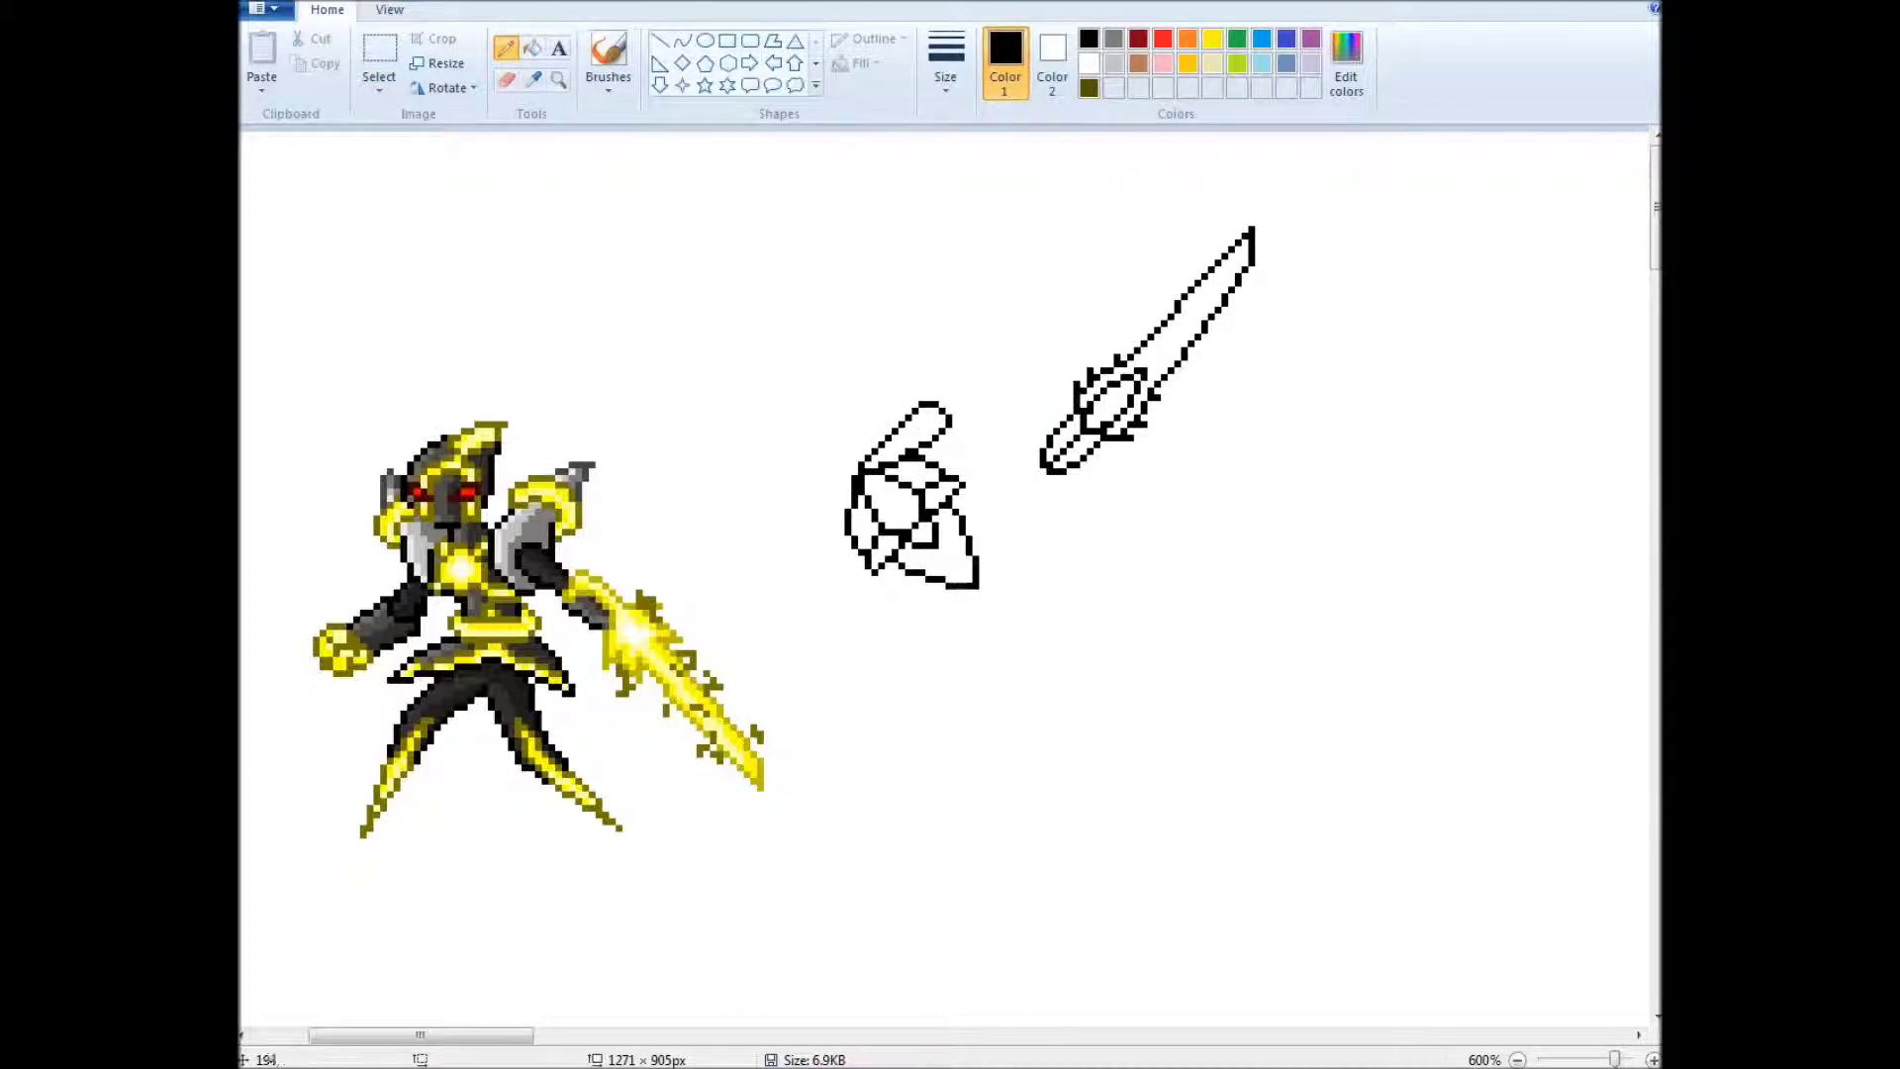
# Draw the shoulder guard with its curved spike around the upper arm, undoing unsatisfactory strokes
pyautogui.moveTo(934, 411)
pyautogui.mouseDown()
pyautogui.moveTo(905, 441)
pyautogui.moveTo(943, 430)
pyautogui.mouseUp()
pyautogui.hotkey('ctrl', 'z')
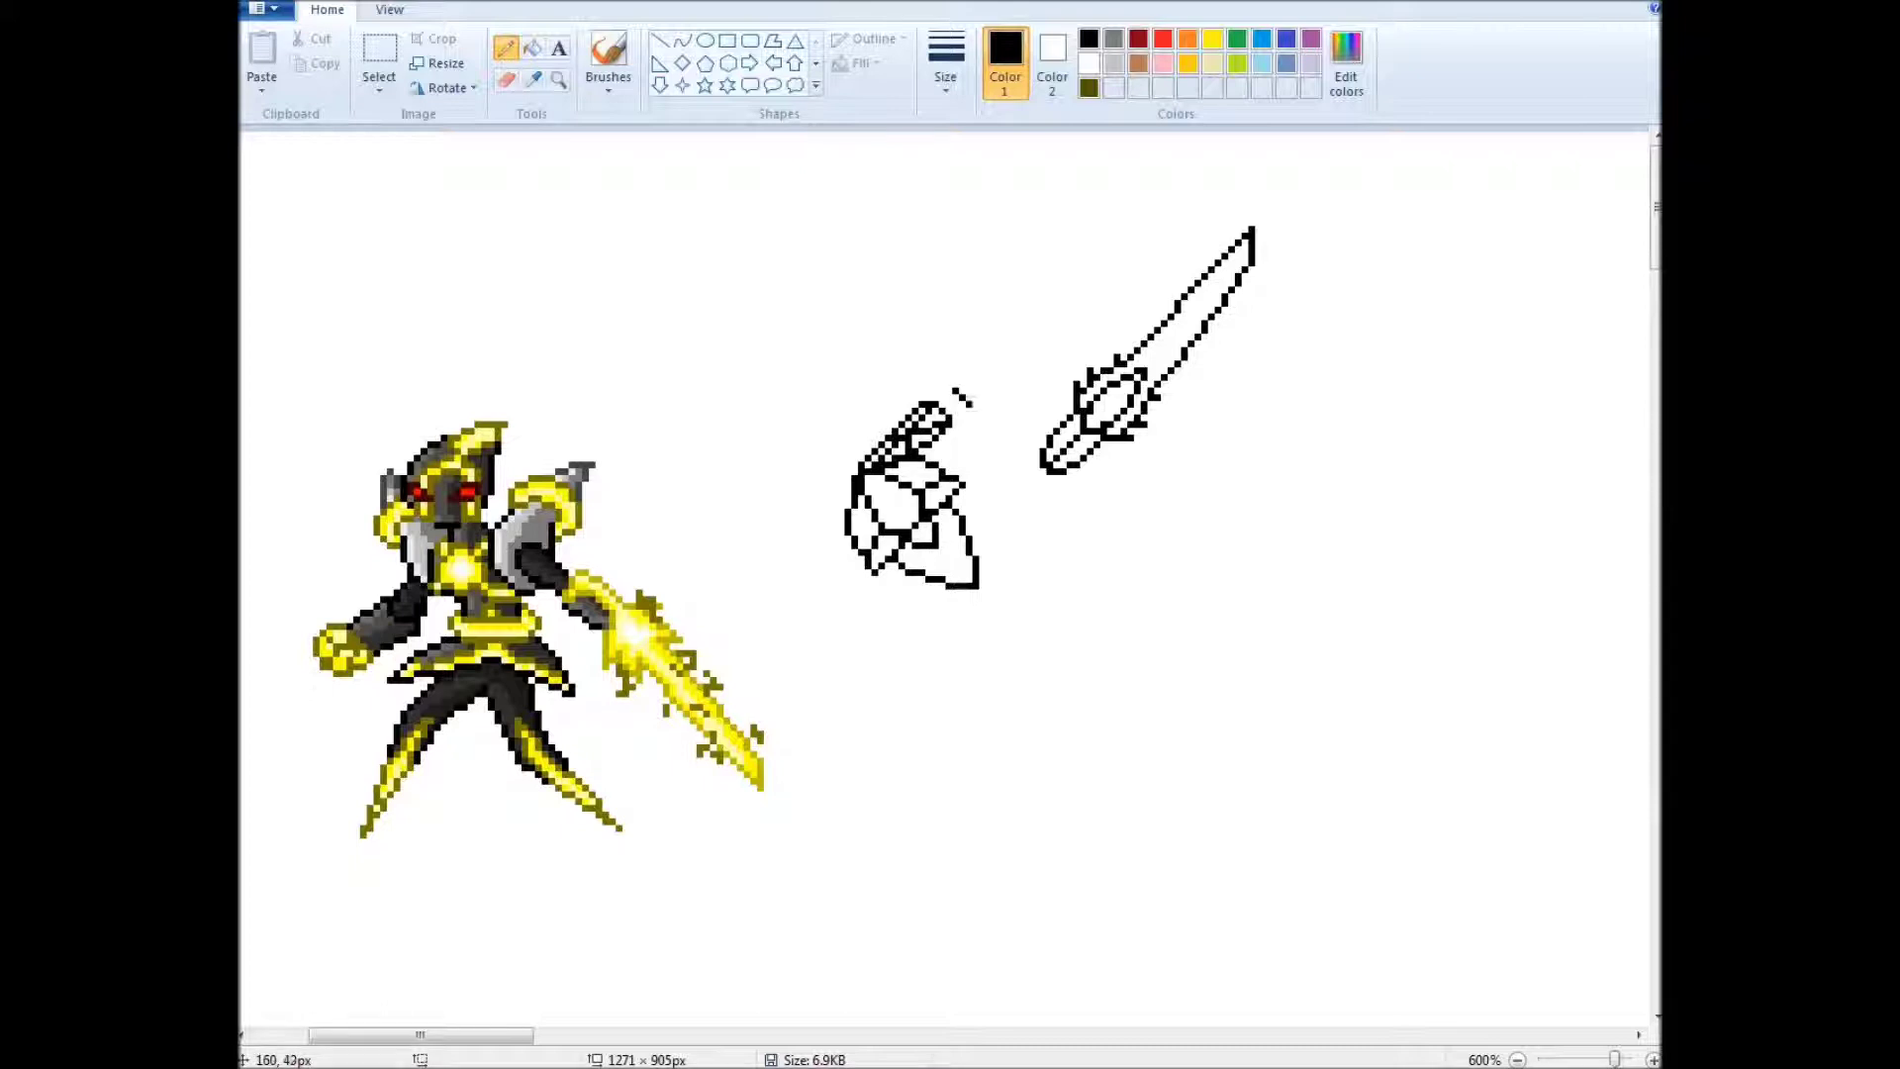
pyautogui.moveTo(971, 432)
pyautogui.mouseDown()
pyautogui.moveTo(941, 375)
pyautogui.moveTo(957, 361)
pyautogui.moveTo(919, 343)
pyautogui.moveTo(949, 376)
pyautogui.moveTo(924, 388)
pyautogui.moveTo(927, 346)
pyautogui.moveTo(919, 388)
pyautogui.moveTo(971, 401)
pyautogui.moveTo(976, 428)
pyautogui.moveTo(939, 450)
pyautogui.moveTo(946, 378)
pyautogui.moveTo(894, 350)
pyautogui.moveTo(911, 378)
pyautogui.moveTo(892, 406)
pyautogui.moveTo(964, 388)
pyautogui.moveTo(958, 453)
pyautogui.mouseUp()
pyautogui.hotkey('ctrl', 'z')
pyautogui.hotkey('ctrl', 'z')
pyautogui.hotkey('ctrl', 'z')
pyautogui.hotkey('ctrl', 'z')
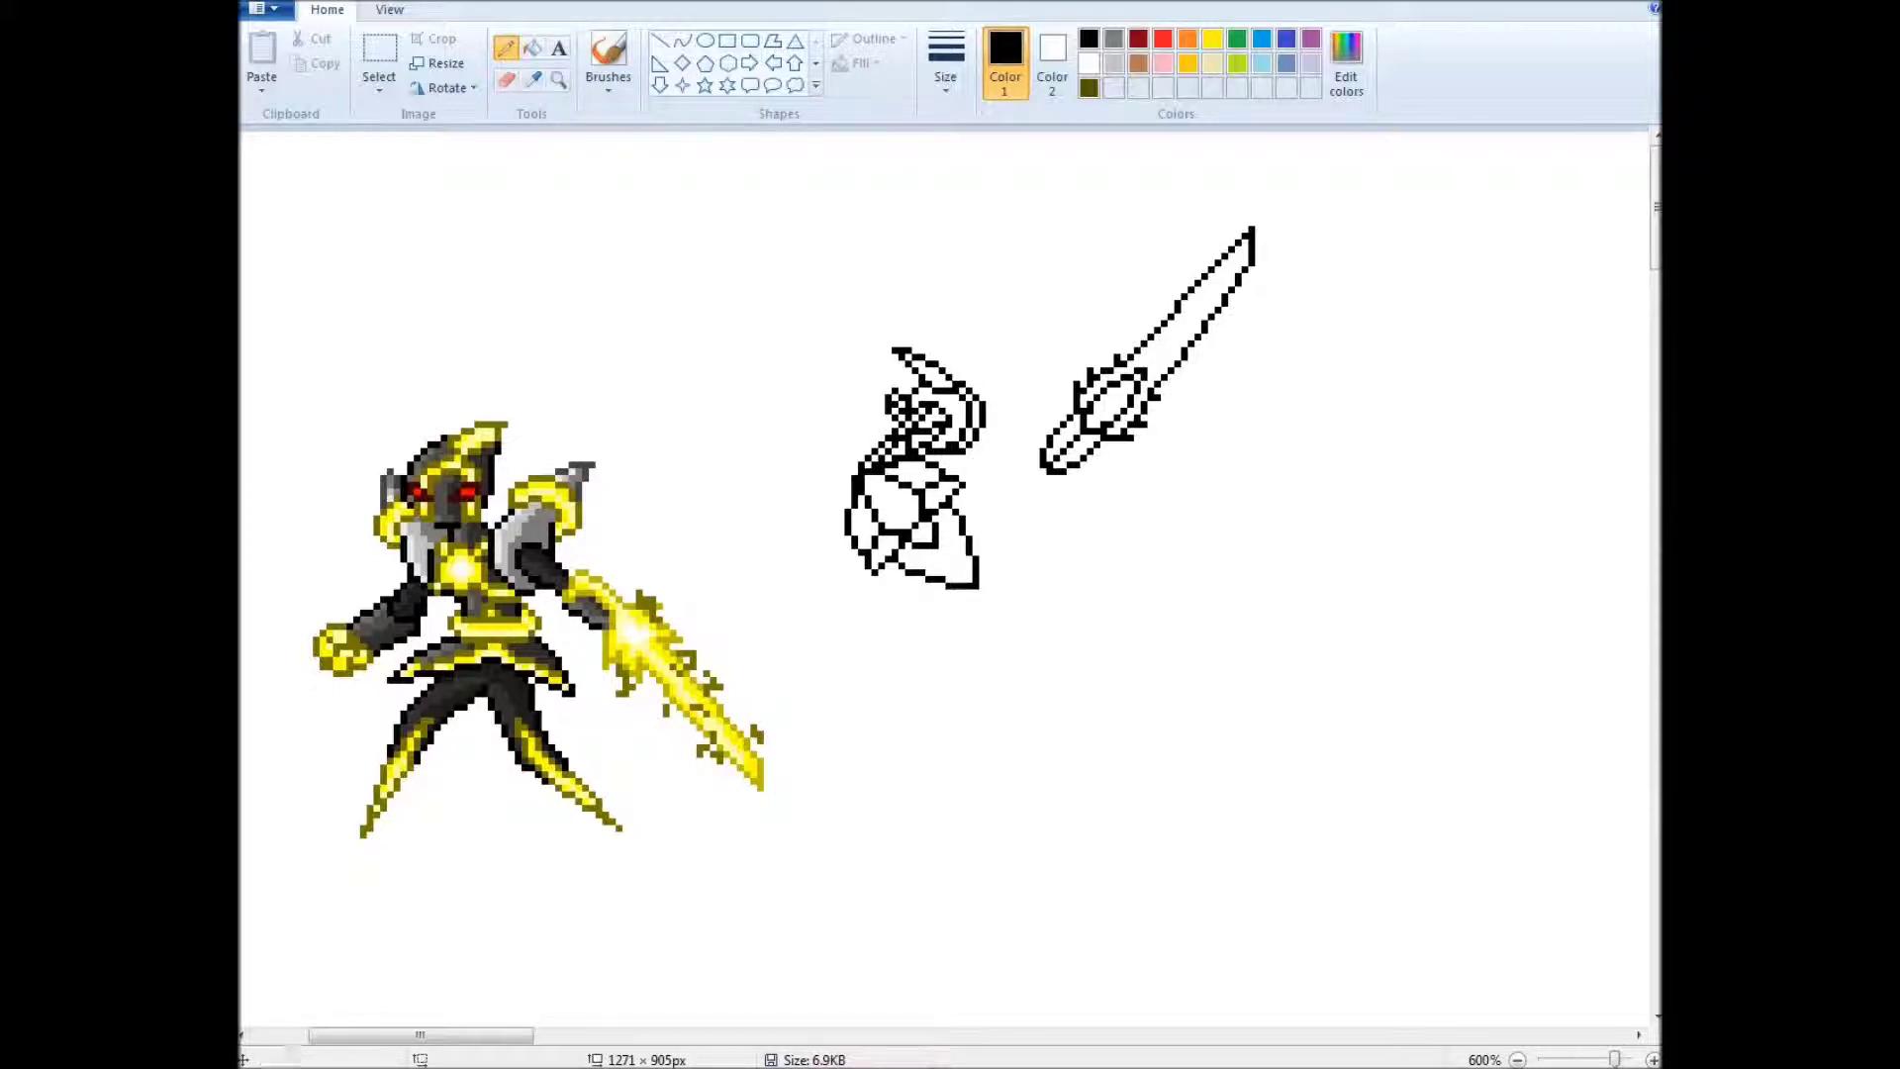
# Shift the sword farther right and outline the head with a tall swept-back helmet and visor slit
pyautogui.moveTo(1148, 352); pyautogui.dragTo(1235, 352)
pyautogui.moveTo(998, 395)
pyautogui.mouseDown()
pyautogui.moveTo(997, 365)
pyautogui.moveTo(1039, 374)
pyautogui.moveTo(1034, 408)
pyautogui.moveTo(968, 362)
pyautogui.moveTo(1045, 360)
pyautogui.moveTo(1006, 404)
pyautogui.moveTo(1033, 388)
pyautogui.mouseUp()
pyautogui.moveTo(1050, 363)
pyautogui.mouseDown()
pyautogui.moveTo(1044, 315)
pyautogui.moveTo(939, 238)
pyautogui.mouseUp()
pyautogui.moveTo(971, 362); pyautogui.dragTo(934, 235)
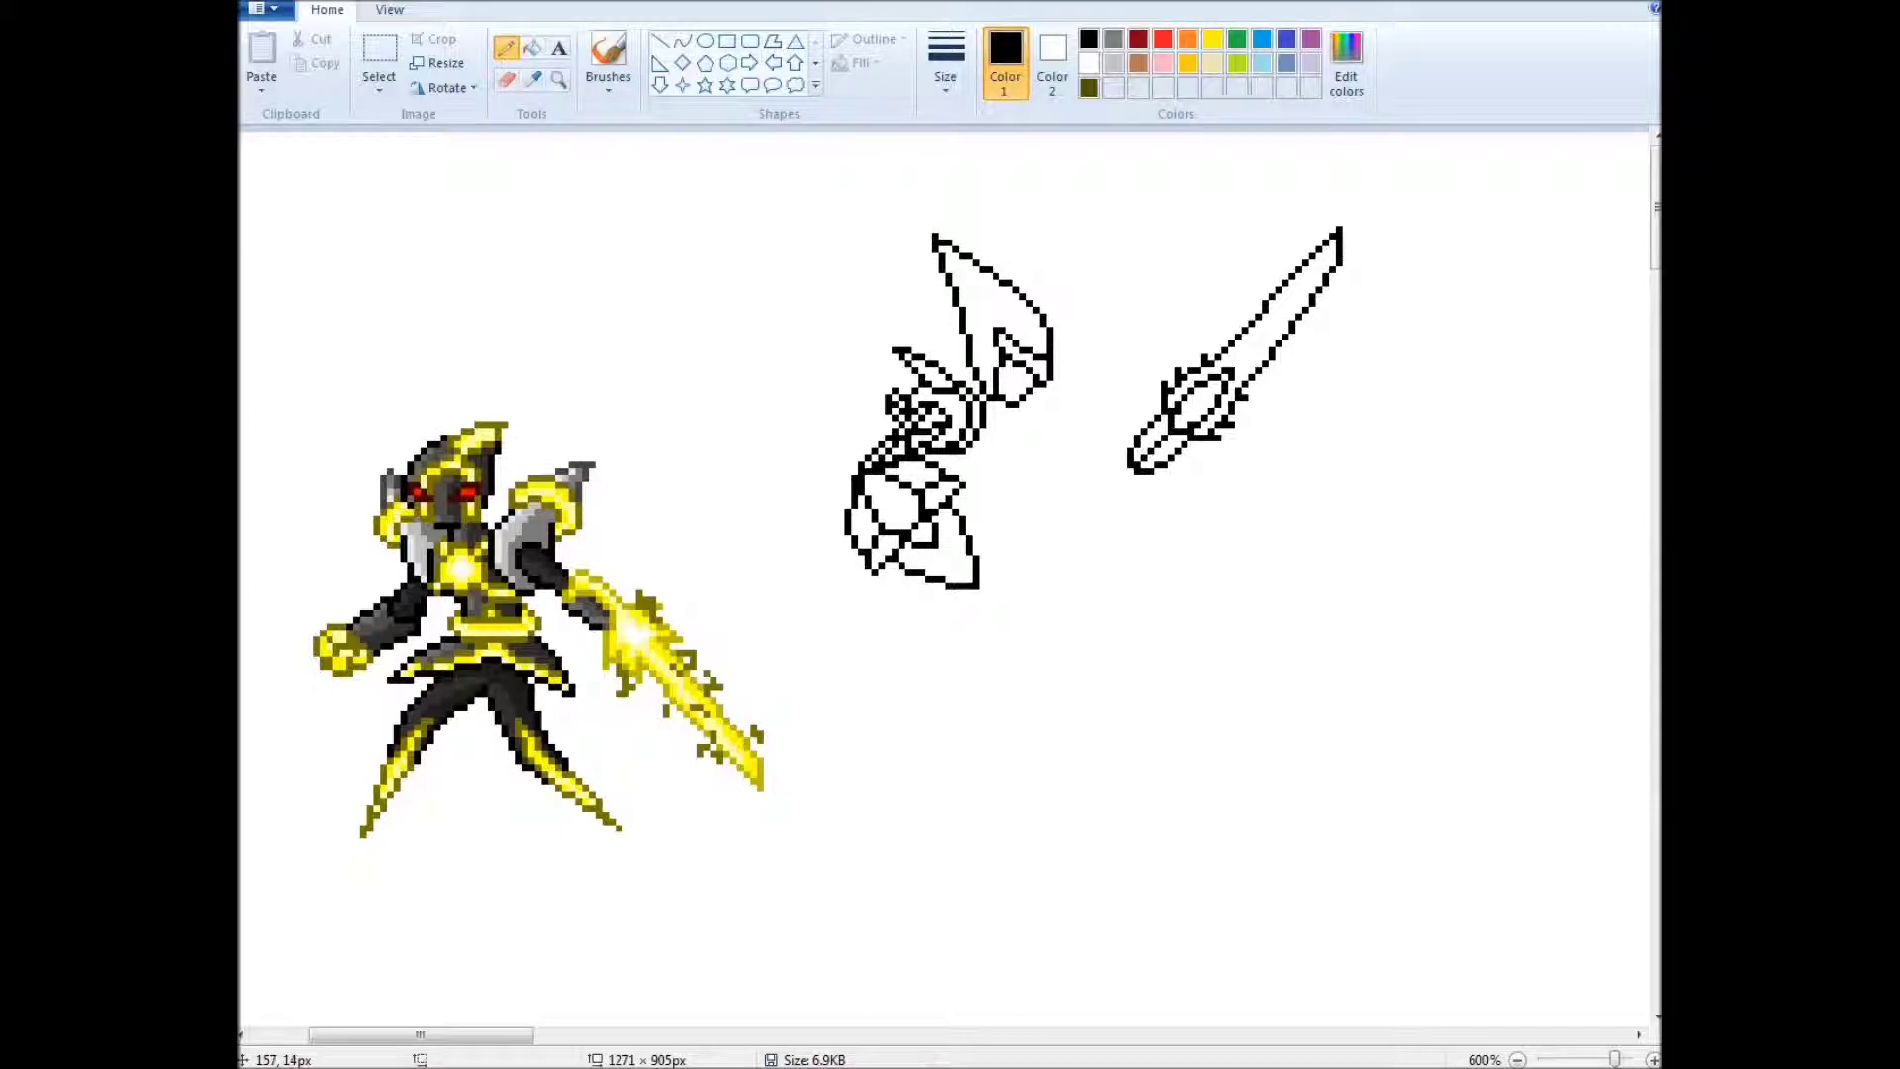
# Nudge the torso and shoulder sketch slightly left and move the sword closer to the body
pyautogui.click(379, 59)
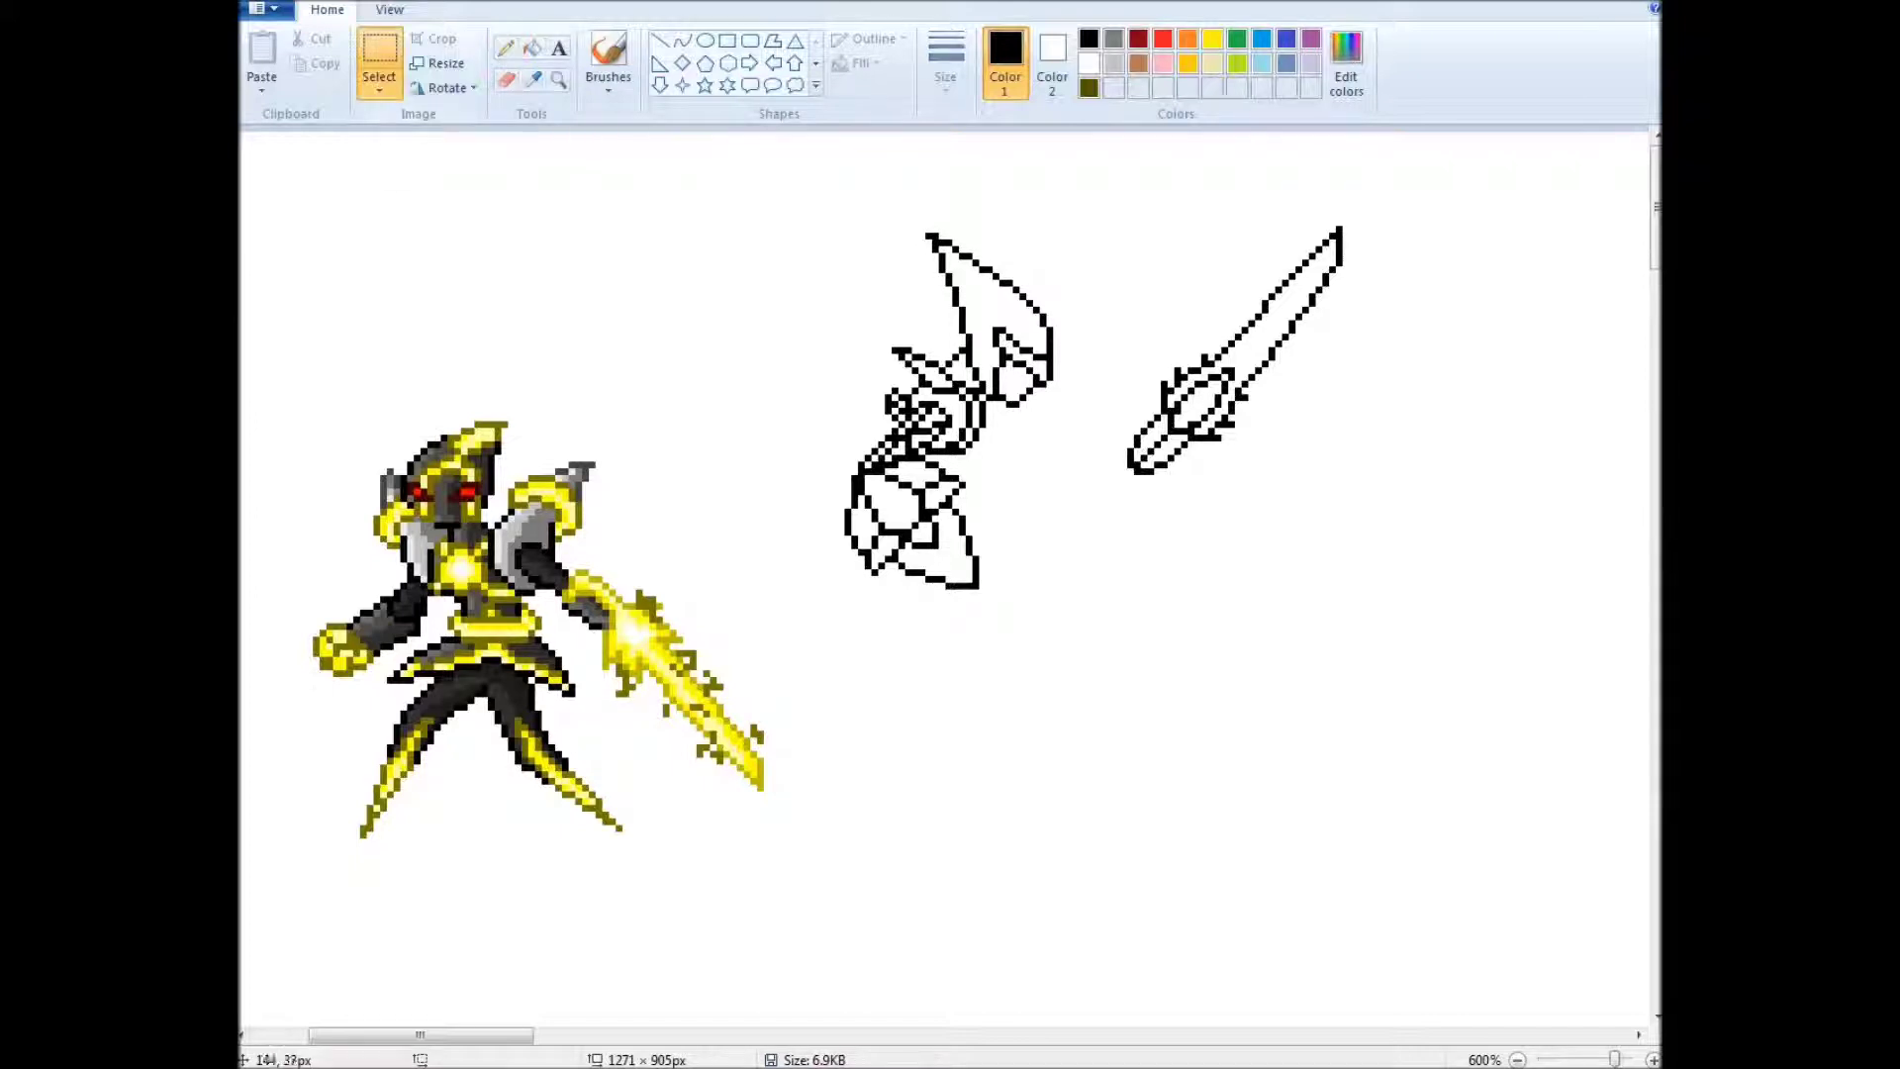
pyautogui.moveTo(797, 316); pyautogui.dragTo(995, 612)
pyautogui.moveTo(891, 465); pyautogui.dragTo(885, 465)
pyautogui.click(697, 440)
pyautogui.moveTo(1113, 213); pyautogui.dragTo(1358, 487)
pyautogui.moveTo(1237, 346); pyautogui.dragTo(1176, 340)
# Outline the chest and second shoulder beneath the head, and draw a long pointed skirt flap below the waist
pyautogui.click(505, 48)
pyautogui.moveTo(1019, 397); pyautogui.dragTo(1003, 459)
pyautogui.moveTo(977, 382); pyautogui.dragTo(972, 482)
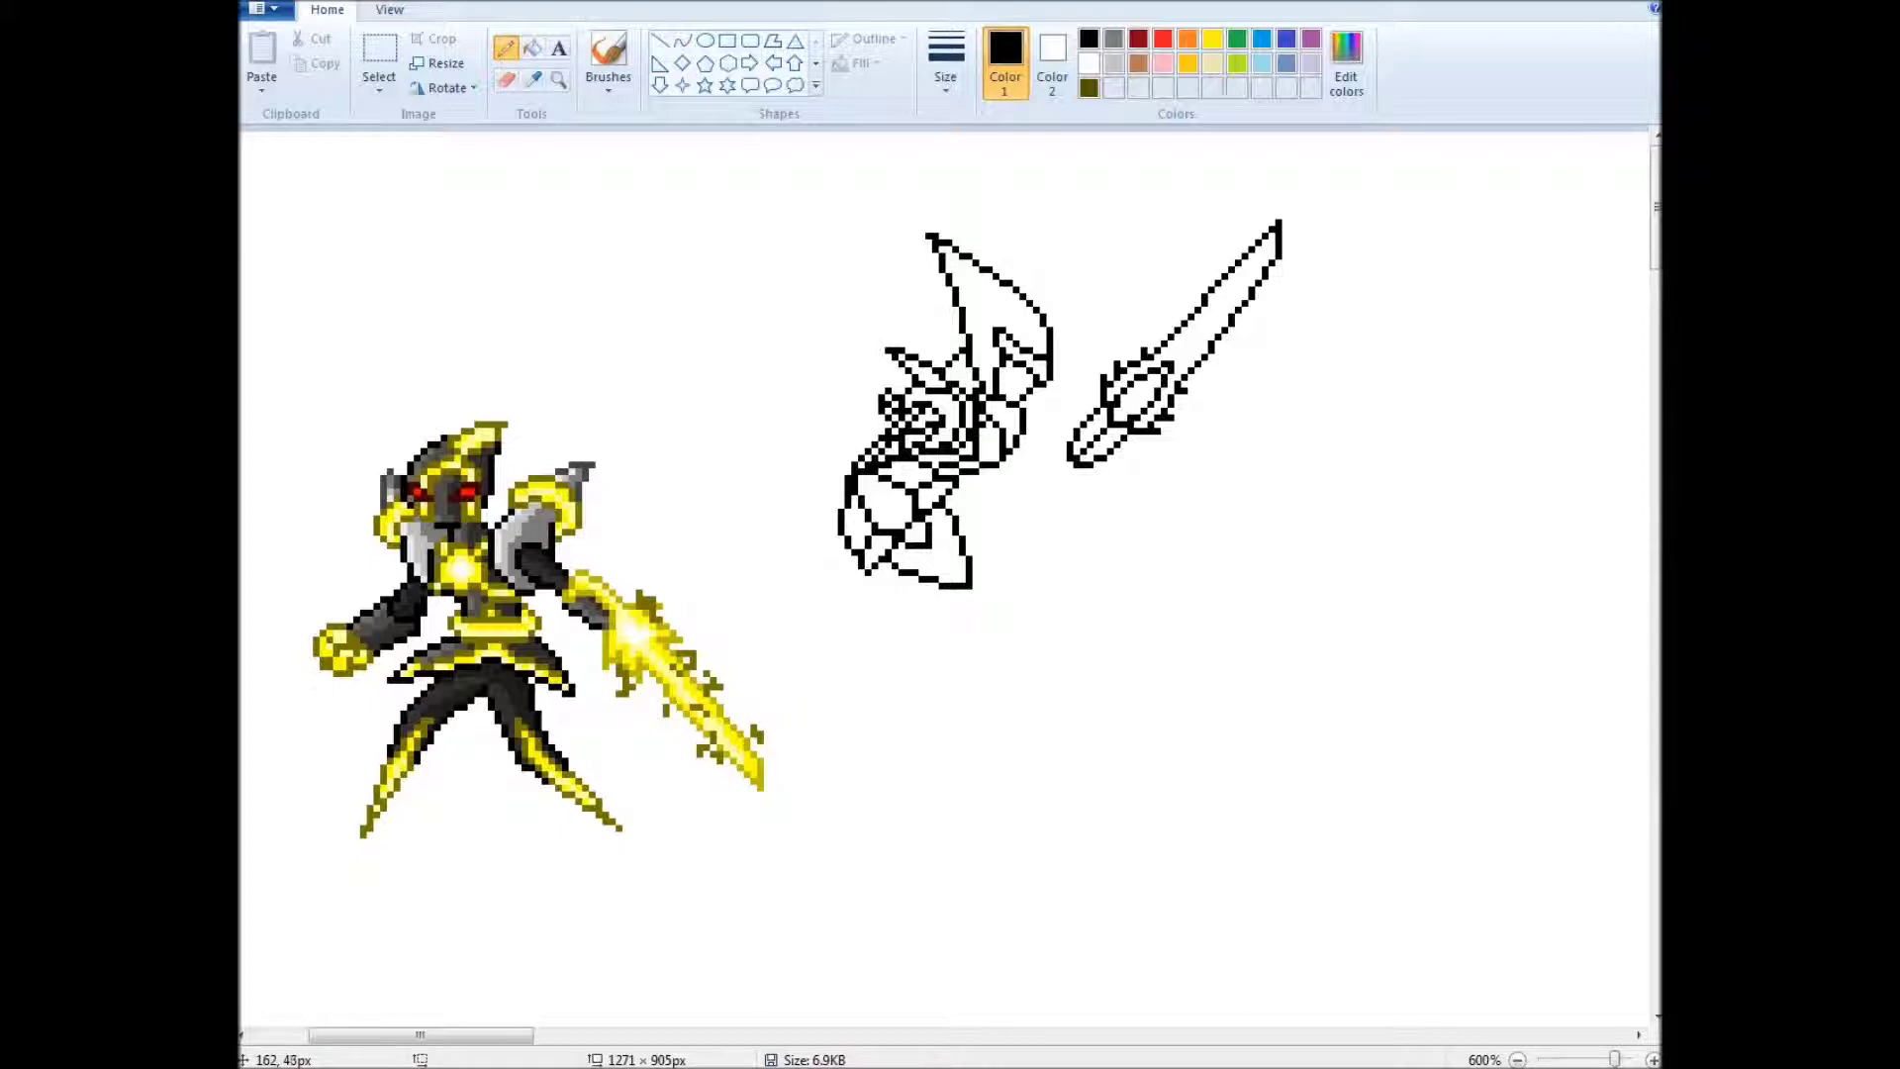
pyautogui.moveTo(987, 467); pyautogui.dragTo(975, 492)
pyautogui.moveTo(898, 586)
pyautogui.mouseDown()
pyautogui.moveTo(765, 674)
pyautogui.moveTo(857, 566)
pyautogui.mouseUp()
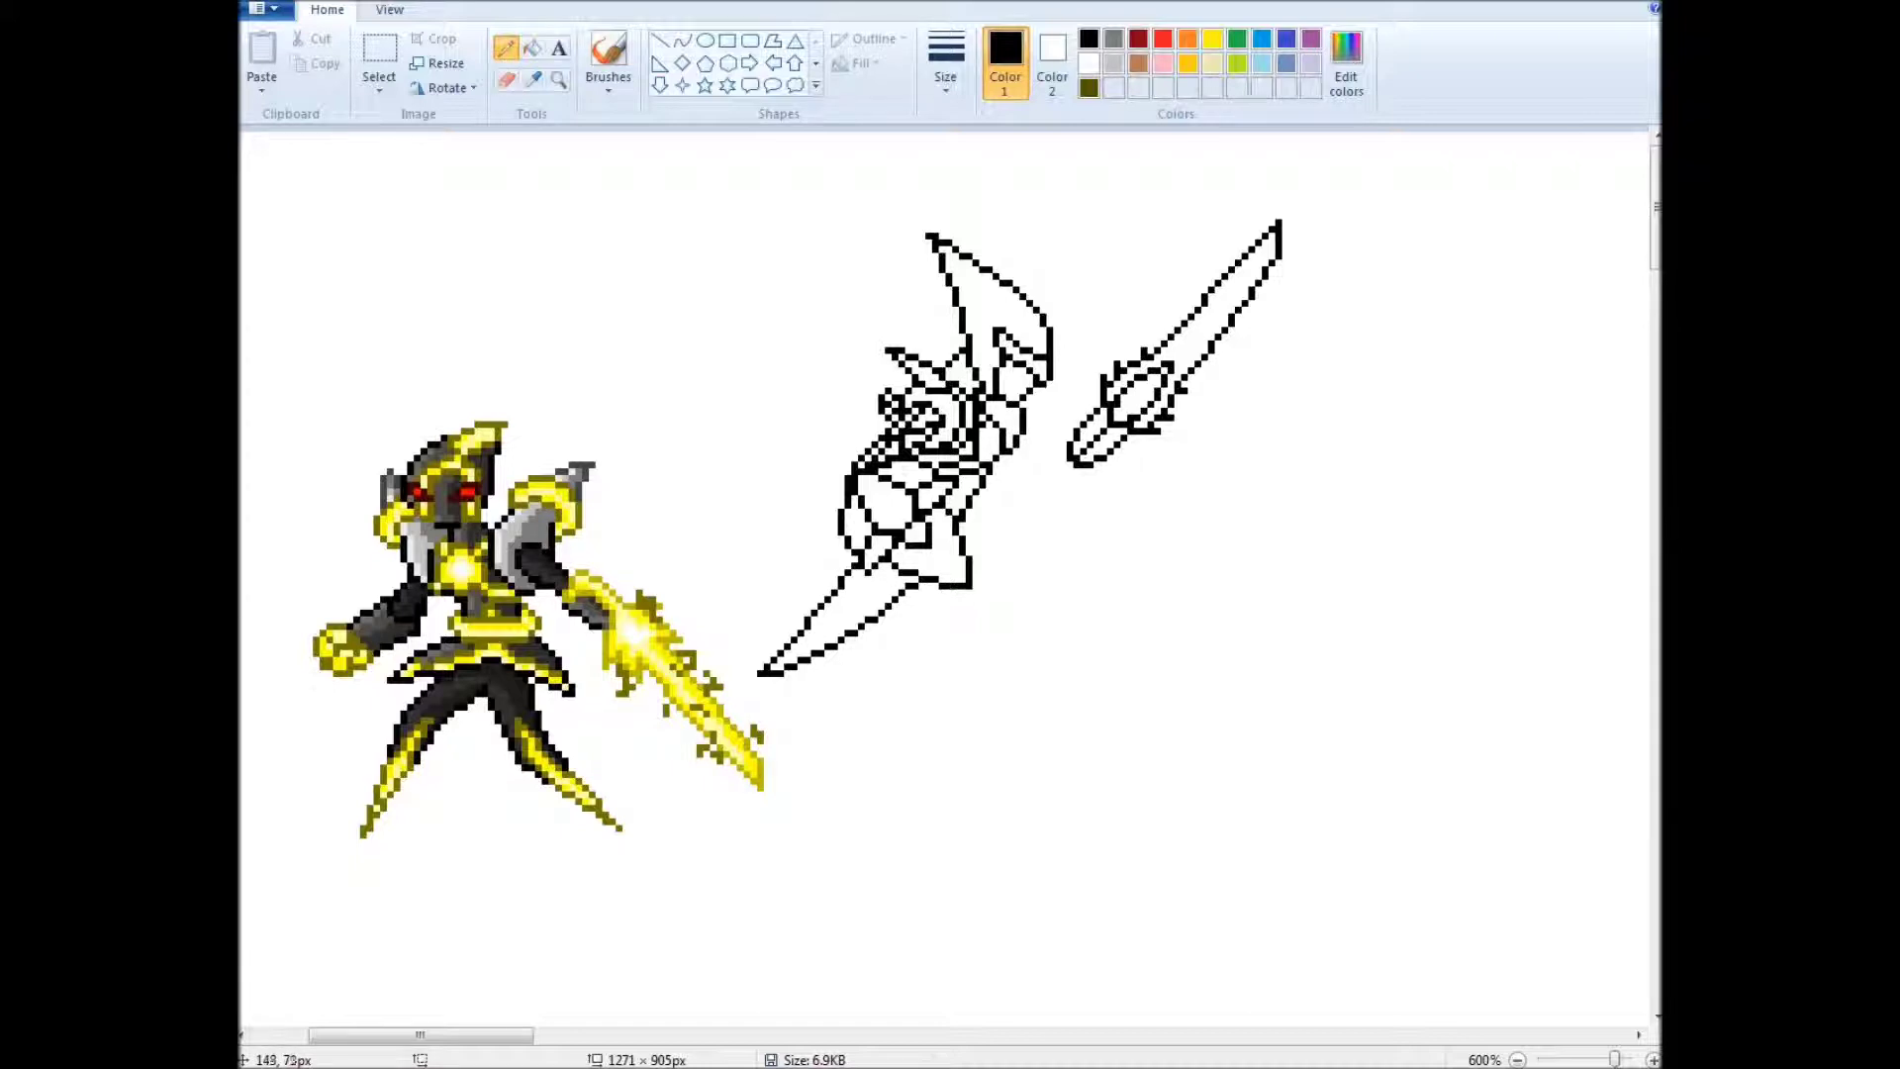
# Outline a bent leg with a sharp pointed foot below the hip plate, undoing a bad stroke
pyautogui.moveTo(895, 622); pyautogui.dragTo(929, 694)
pyautogui.moveTo(925, 590)
pyautogui.mouseDown()
pyautogui.moveTo(963, 695)
pyautogui.moveTo(941, 714)
pyautogui.moveTo(976, 668)
pyautogui.moveTo(984, 699)
pyautogui.moveTo(887, 788)
pyautogui.mouseUp()
pyautogui.hotkey('ctrl', 'z')
pyautogui.moveTo(897, 633)
pyautogui.mouseDown()
pyautogui.moveTo(953, 687)
pyautogui.moveTo(899, 764)
pyautogui.mouseUp()
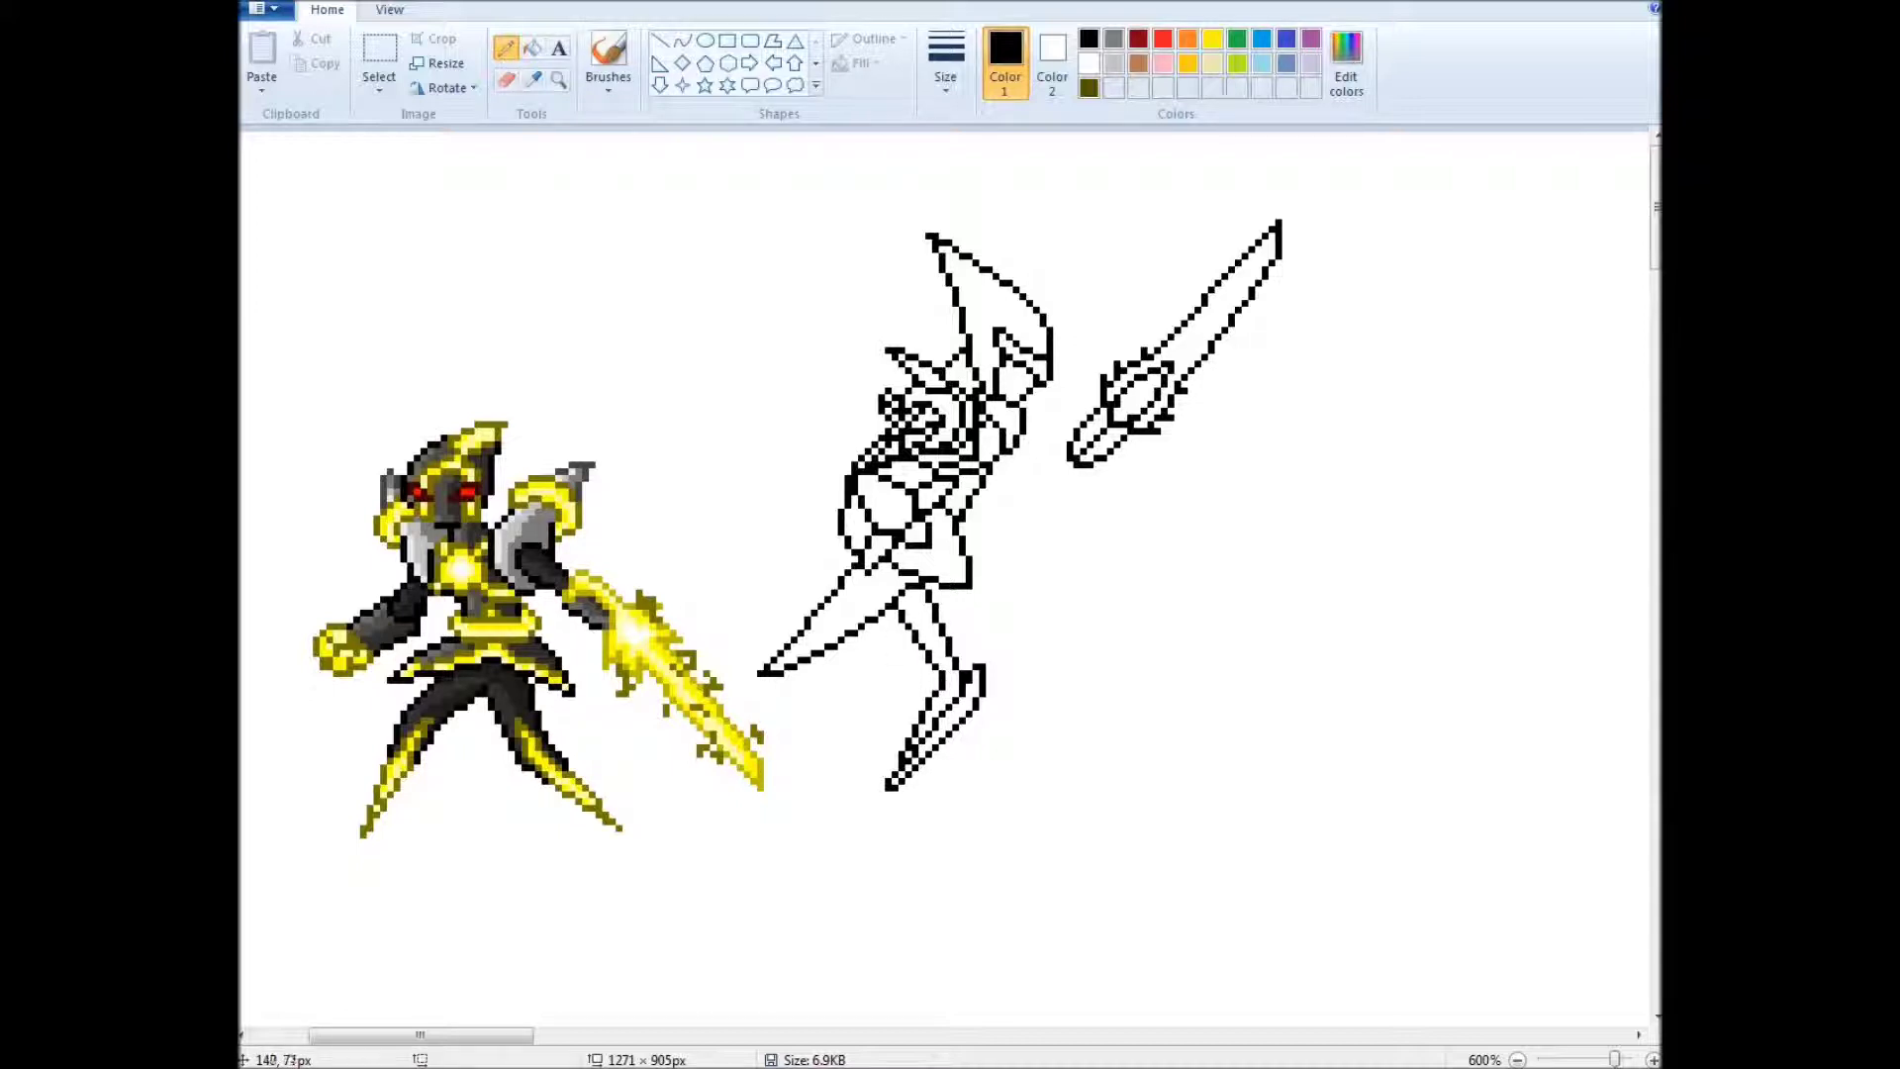
# Move the bent leg's lower section down and away from the thigh to lengthen the leg
pyautogui.moveTo(871, 629)
pyautogui.mouseDown()
pyautogui.moveTo(814, 685)
pyautogui.moveTo(831, 661)
pyautogui.moveTo(990, 797)
pyautogui.mouseUp()
pyautogui.click(379, 54)
pyautogui.moveTo(936, 727)
pyautogui.mouseDown()
pyautogui.moveTo(950, 758)
pyautogui.moveTo(921, 777)
pyautogui.mouseUp()
pyautogui.click(505, 47)
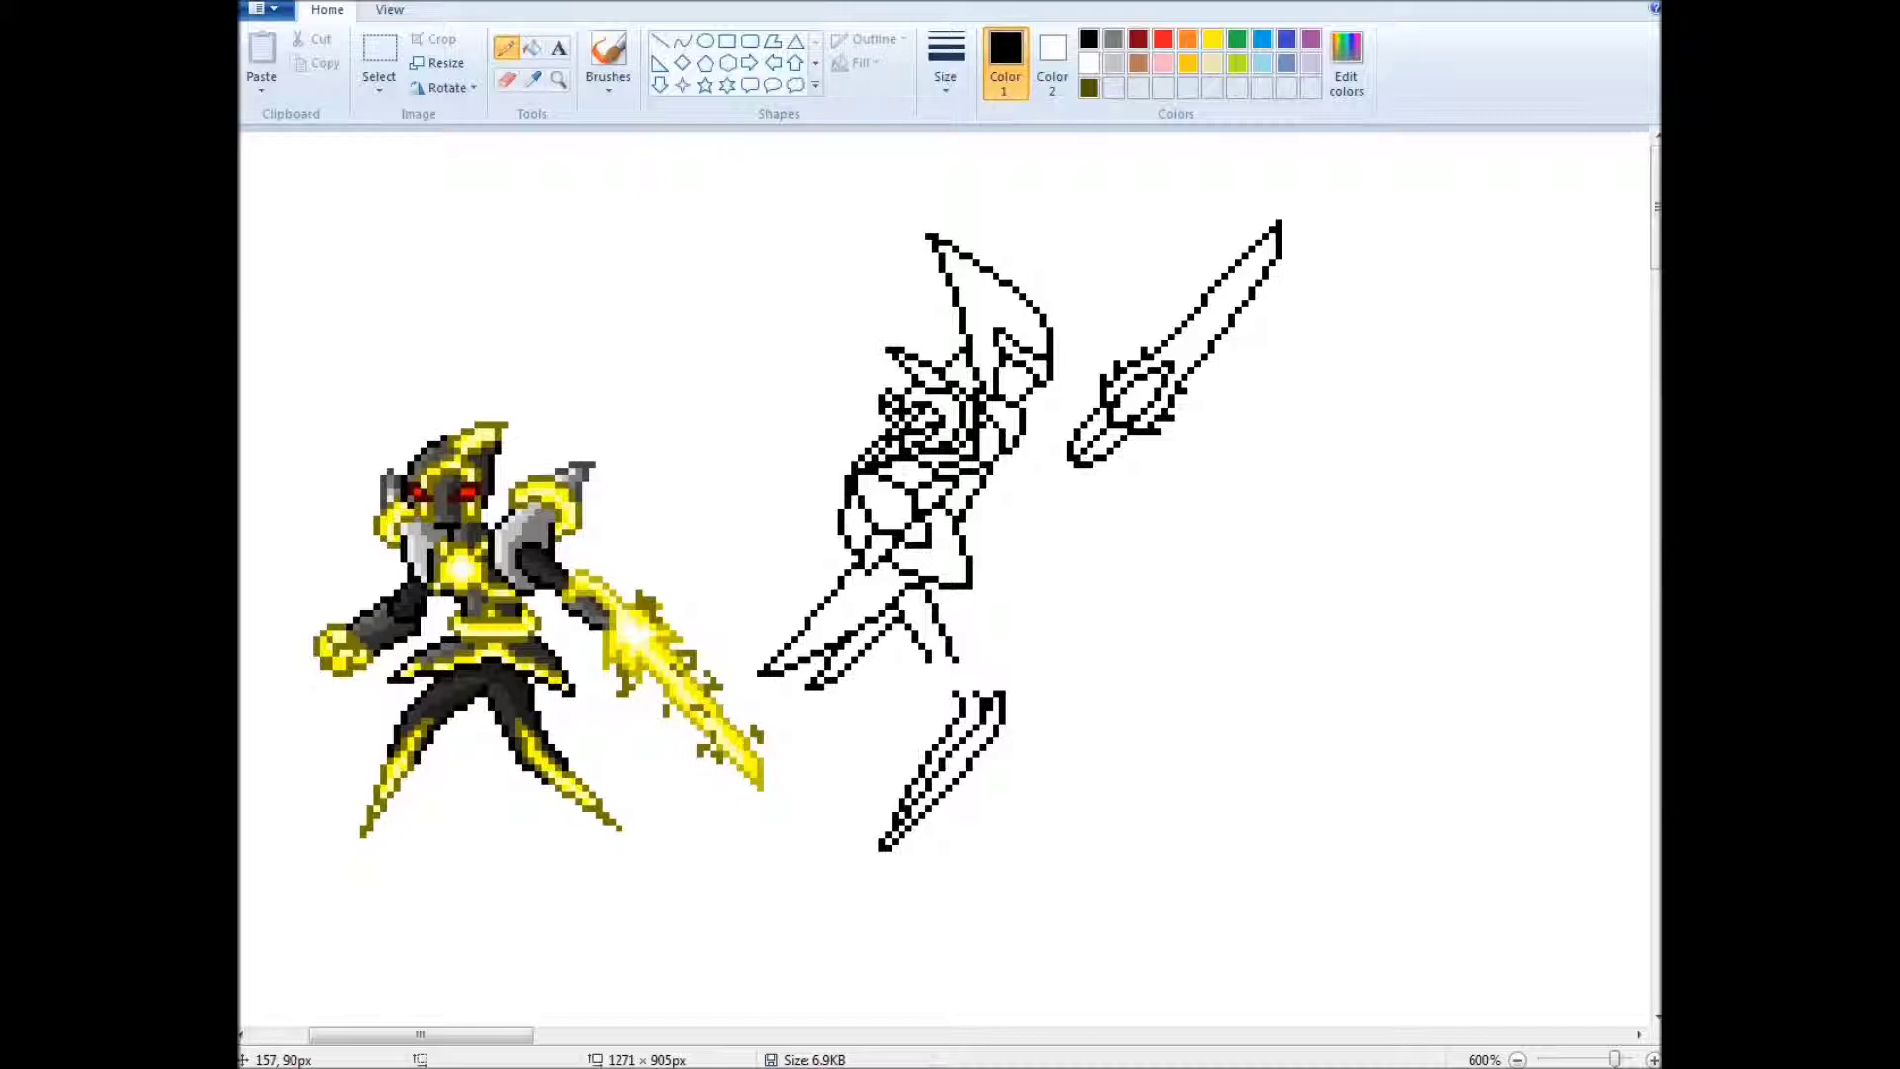
# Reconnect the bent leg at the knee and outline the second leg with a pointed foot, undoing rejected strokes
pyautogui.moveTo(943, 683)
pyautogui.mouseDown()
pyautogui.moveTo(932, 643)
pyautogui.moveTo(983, 700)
pyautogui.moveTo(968, 649)
pyautogui.moveTo(974, 691)
pyautogui.moveTo(955, 653)
pyautogui.moveTo(893, 663)
pyautogui.moveTo(800, 843)
pyautogui.mouseUp()
pyautogui.hotkey('ctrl', 'z')
pyautogui.moveTo(875, 717); pyautogui.dragTo(787, 869)
pyautogui.hotkey('ctrl', 'z')
pyautogui.moveTo(865, 723)
pyautogui.mouseDown()
pyautogui.moveTo(786, 853)
pyautogui.moveTo(837, 754)
pyautogui.mouseUp()
pyautogui.hotkey('ctrl', 'z')
pyautogui.moveTo(886, 616); pyautogui.dragTo(791, 853)
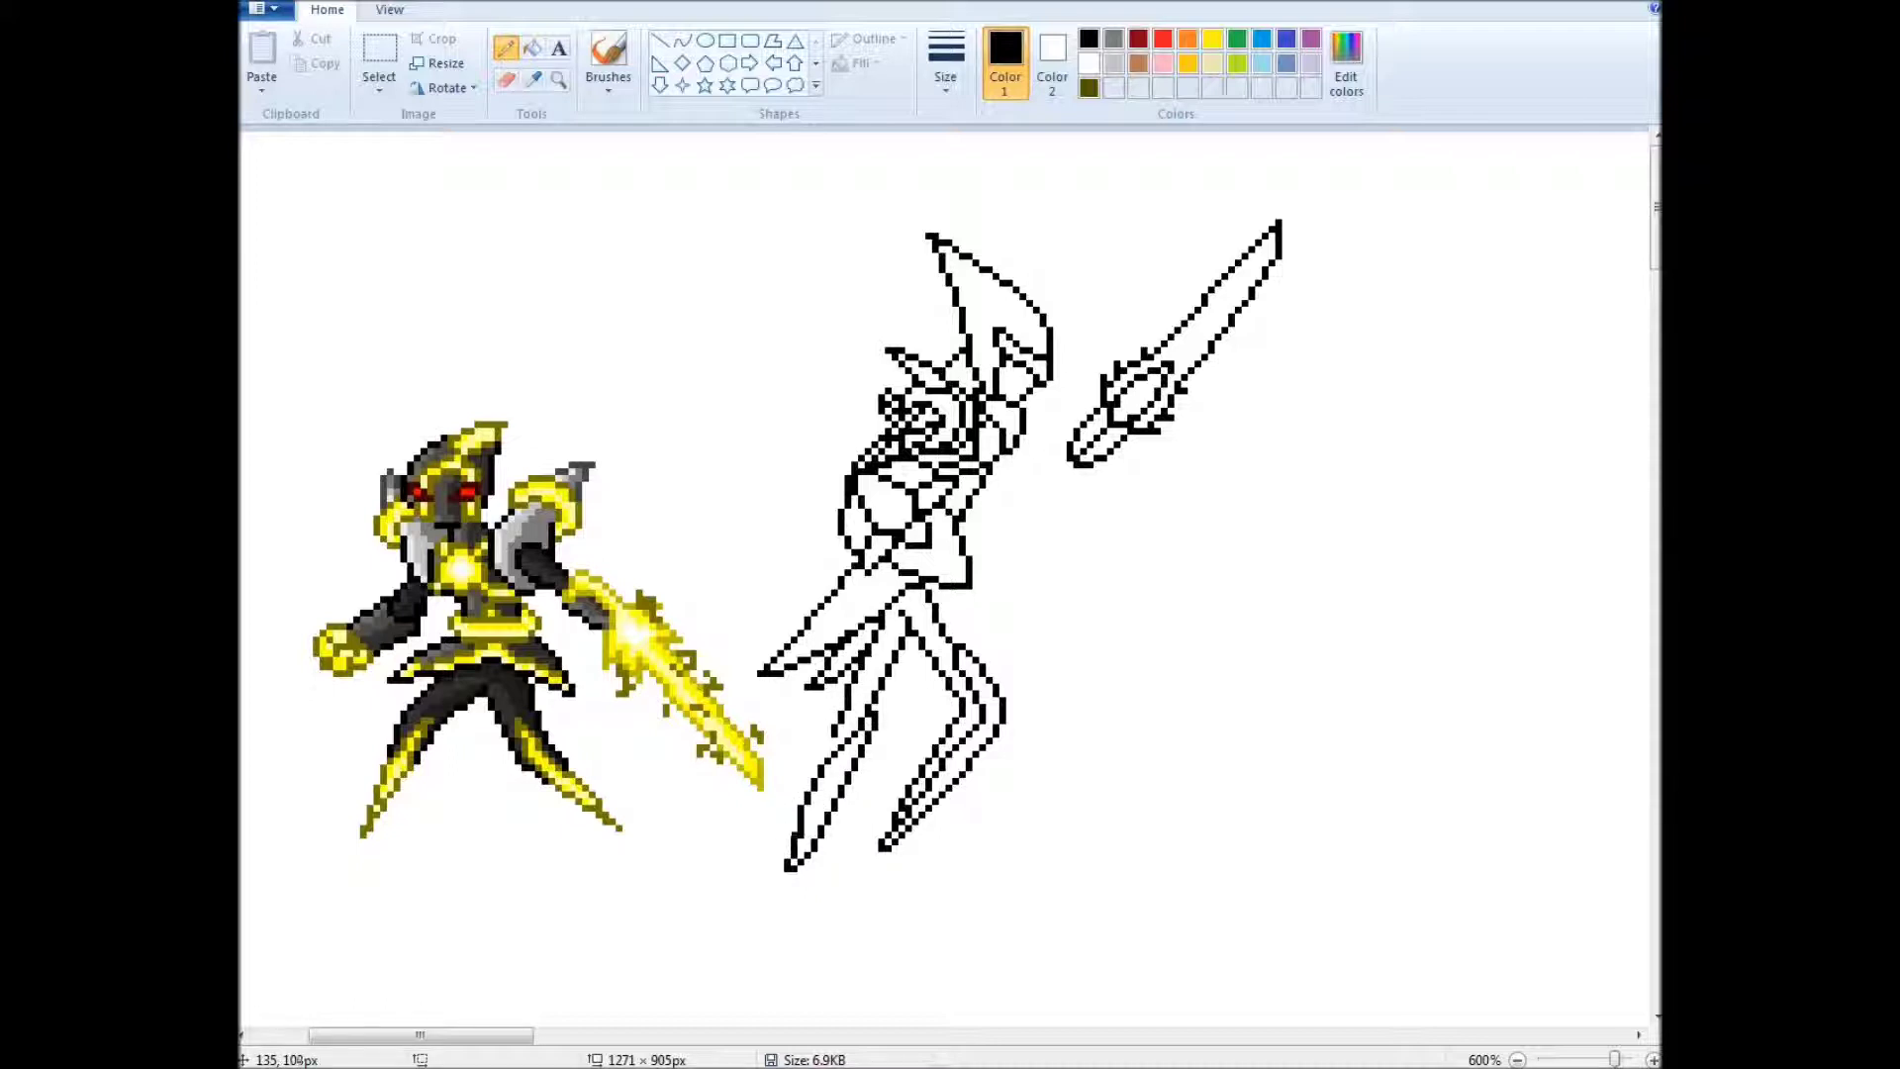
# Redraw the second leg's lower section with a longer pointed foot
pyautogui.hotkey('ctrl', 'z')
pyautogui.moveTo(867, 718)
pyautogui.mouseDown()
pyautogui.moveTo(811, 787)
pyautogui.moveTo(776, 895)
pyautogui.mouseUp()
pyautogui.hotkey('ctrl', 'z')
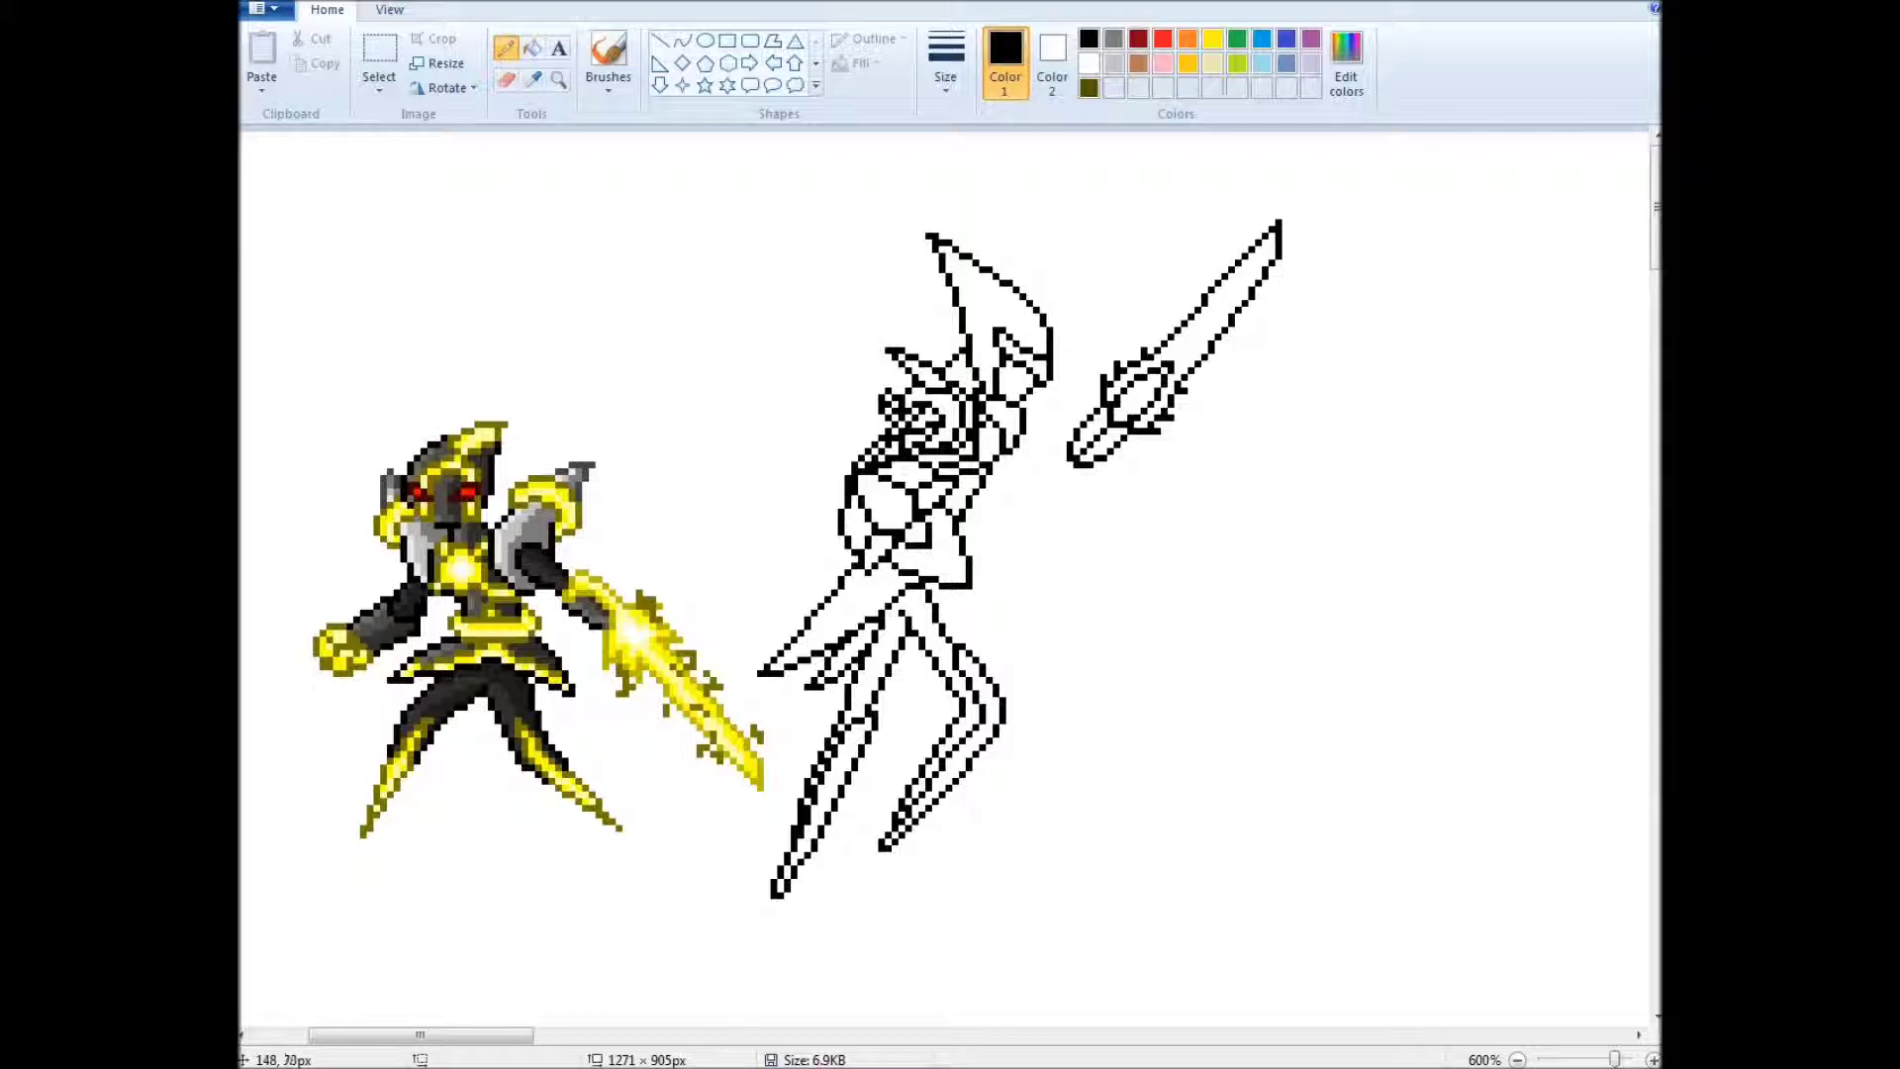
# Draw the arm linking the shoulder to the sword's base and shift the sword closer to the body
pyautogui.moveTo(1007, 421)
pyautogui.mouseDown()
pyautogui.moveTo(1024, 517)
pyautogui.moveTo(995, 525)
pyautogui.moveTo(985, 490)
pyautogui.moveTo(1025, 495)
pyautogui.moveTo(1057, 460)
pyautogui.mouseUp()
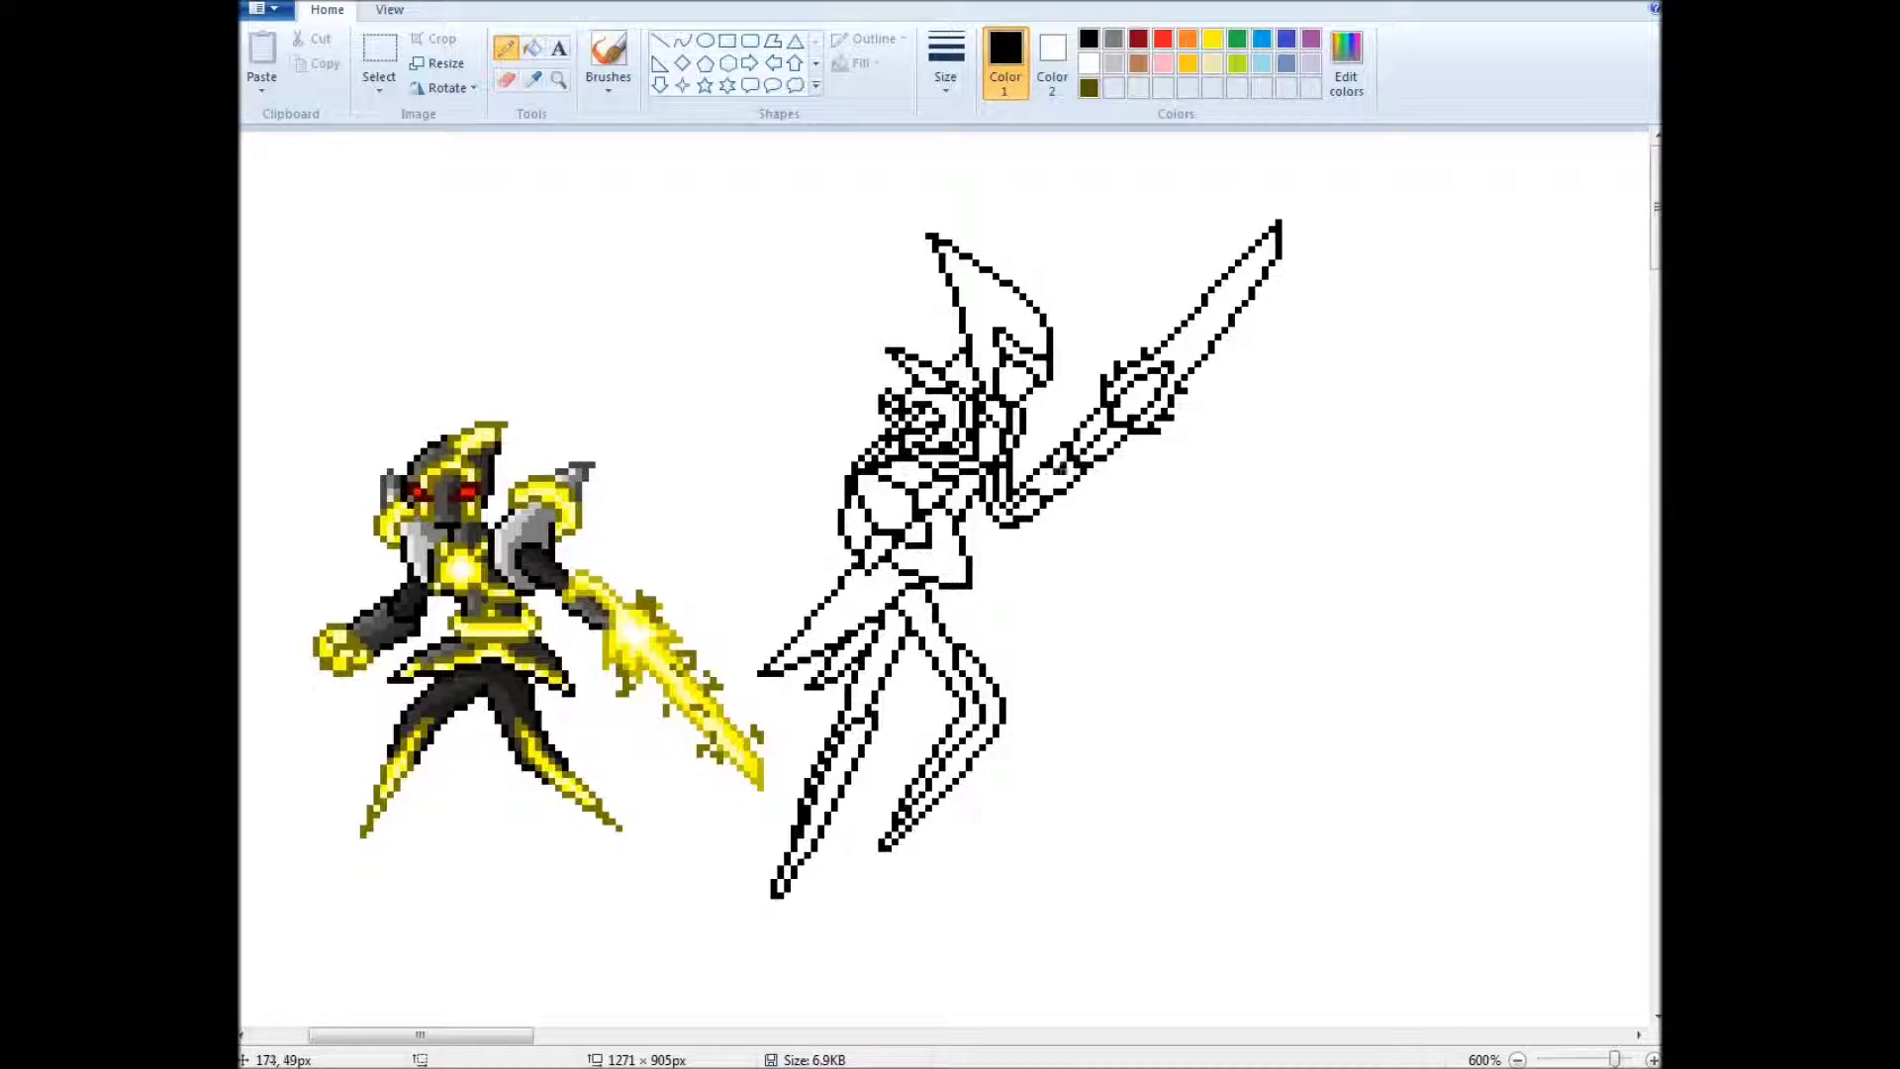
pyautogui.click(379, 55)
pyautogui.moveTo(1095, 212); pyautogui.dragTo(1357, 445)
pyautogui.moveTo(1227, 326); pyautogui.dragTo(1214, 340)
pyautogui.moveTo(1060, 182); pyautogui.dragTo(1348, 445)
pyautogui.moveTo(1227, 327); pyautogui.dragTo(1187, 359)
# Reshape the sword arm's elbow outline into a sharper point with the Pencil
pyautogui.click(505, 48)
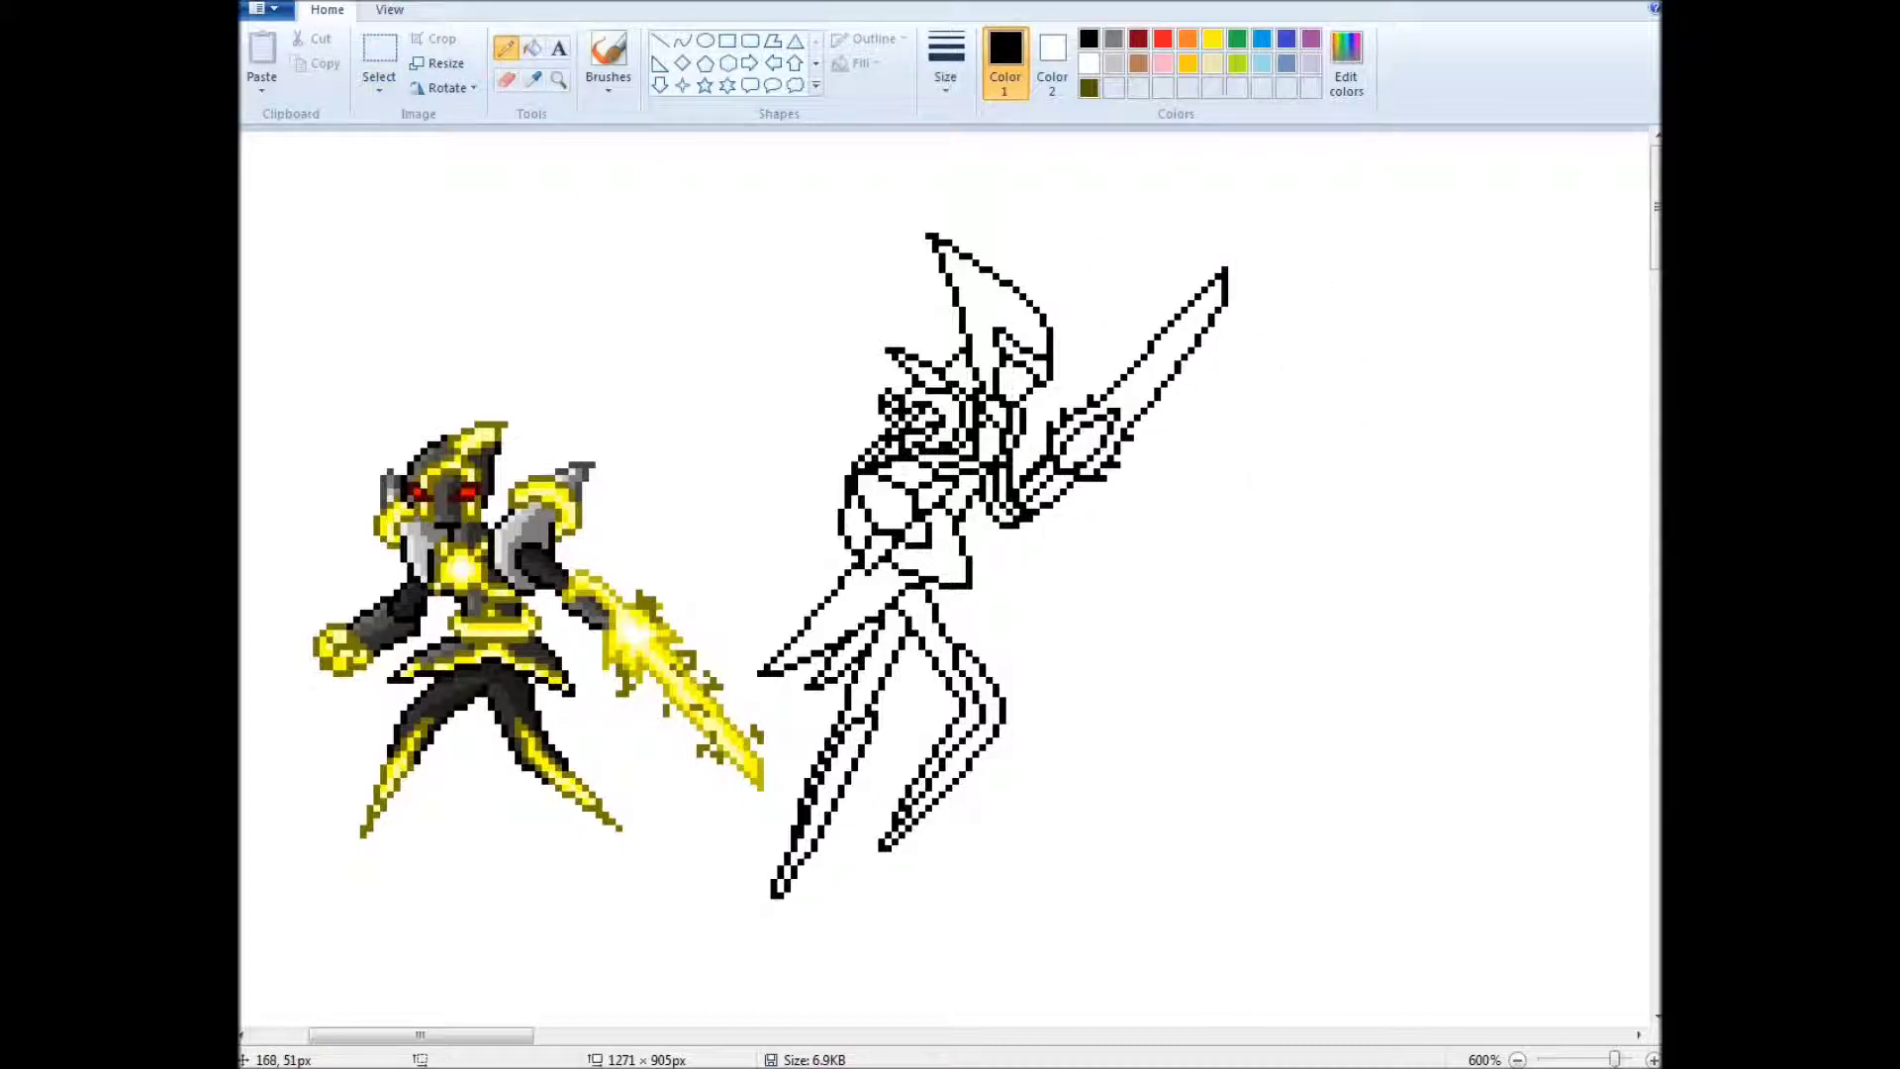
pyautogui.moveTo(1018, 520); pyautogui.dragTo(1042, 511)
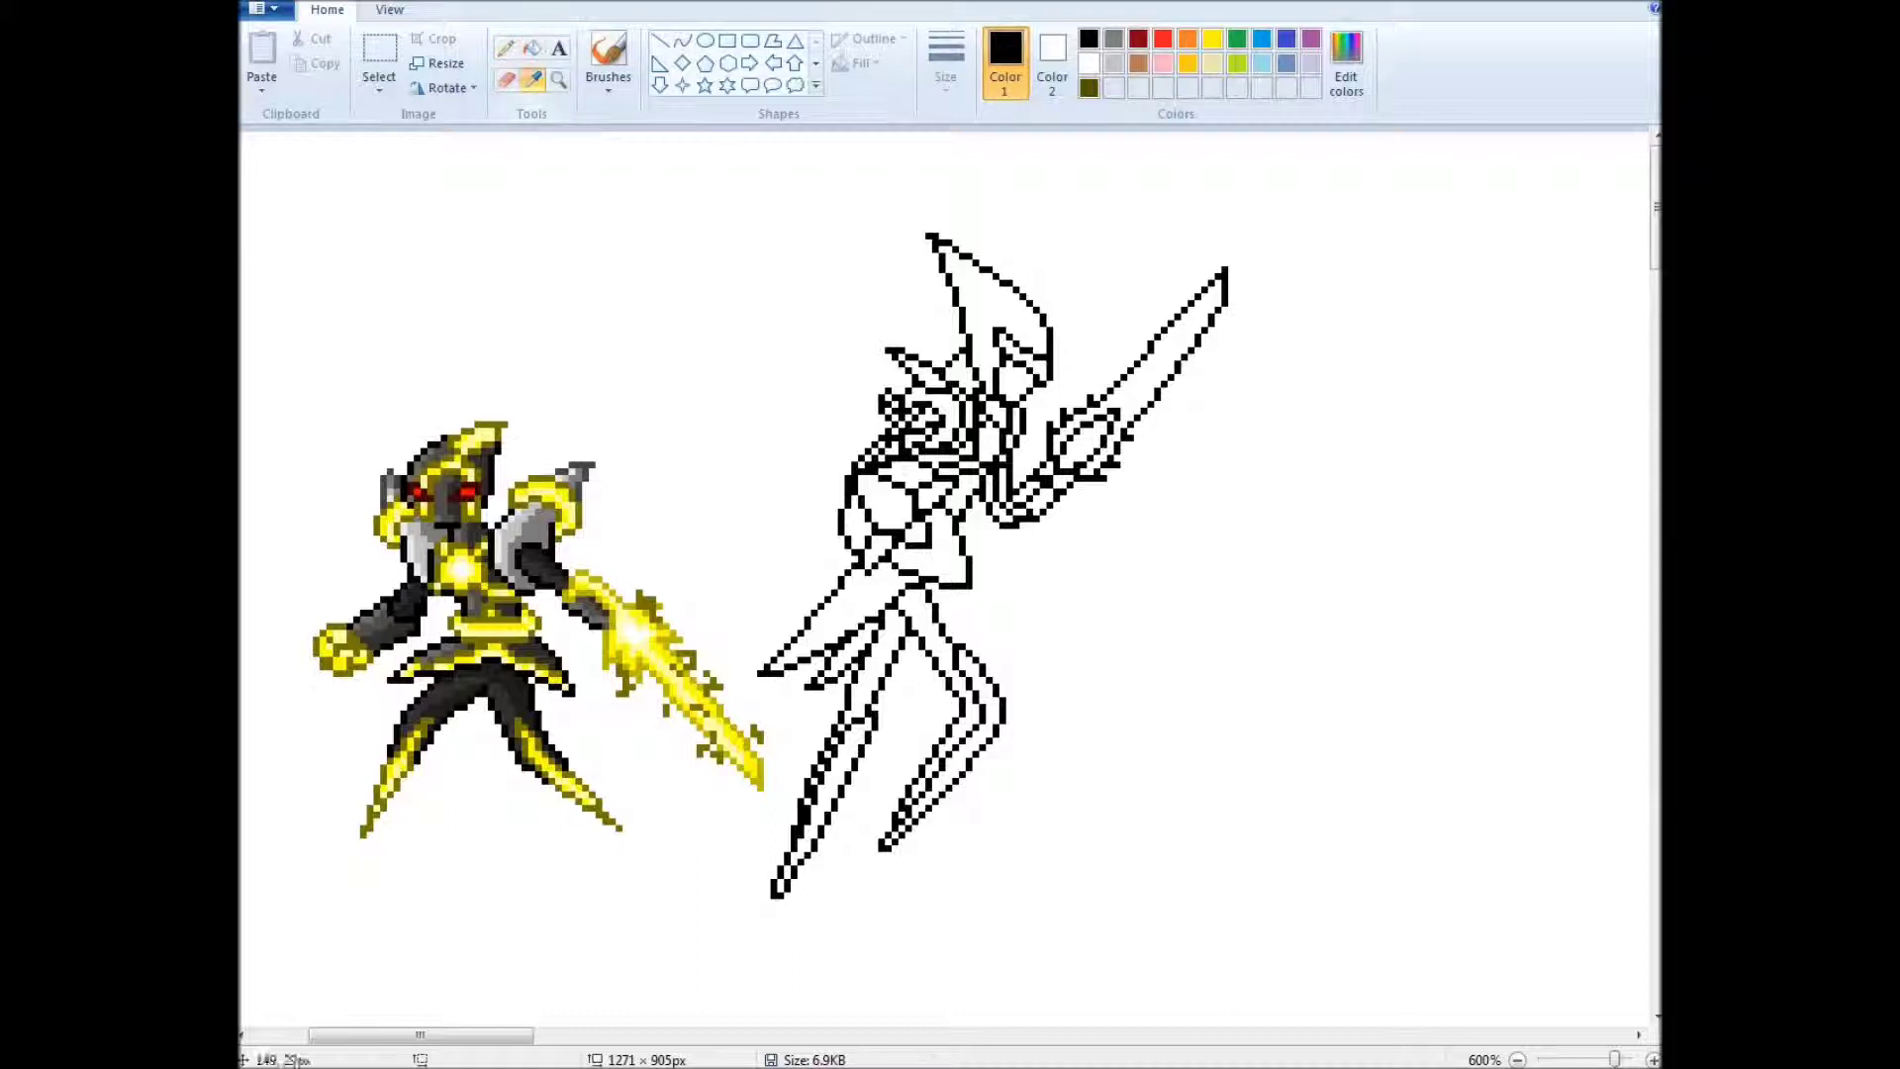
pyautogui.moveTo(1024, 531); pyautogui.dragTo(1002, 525)
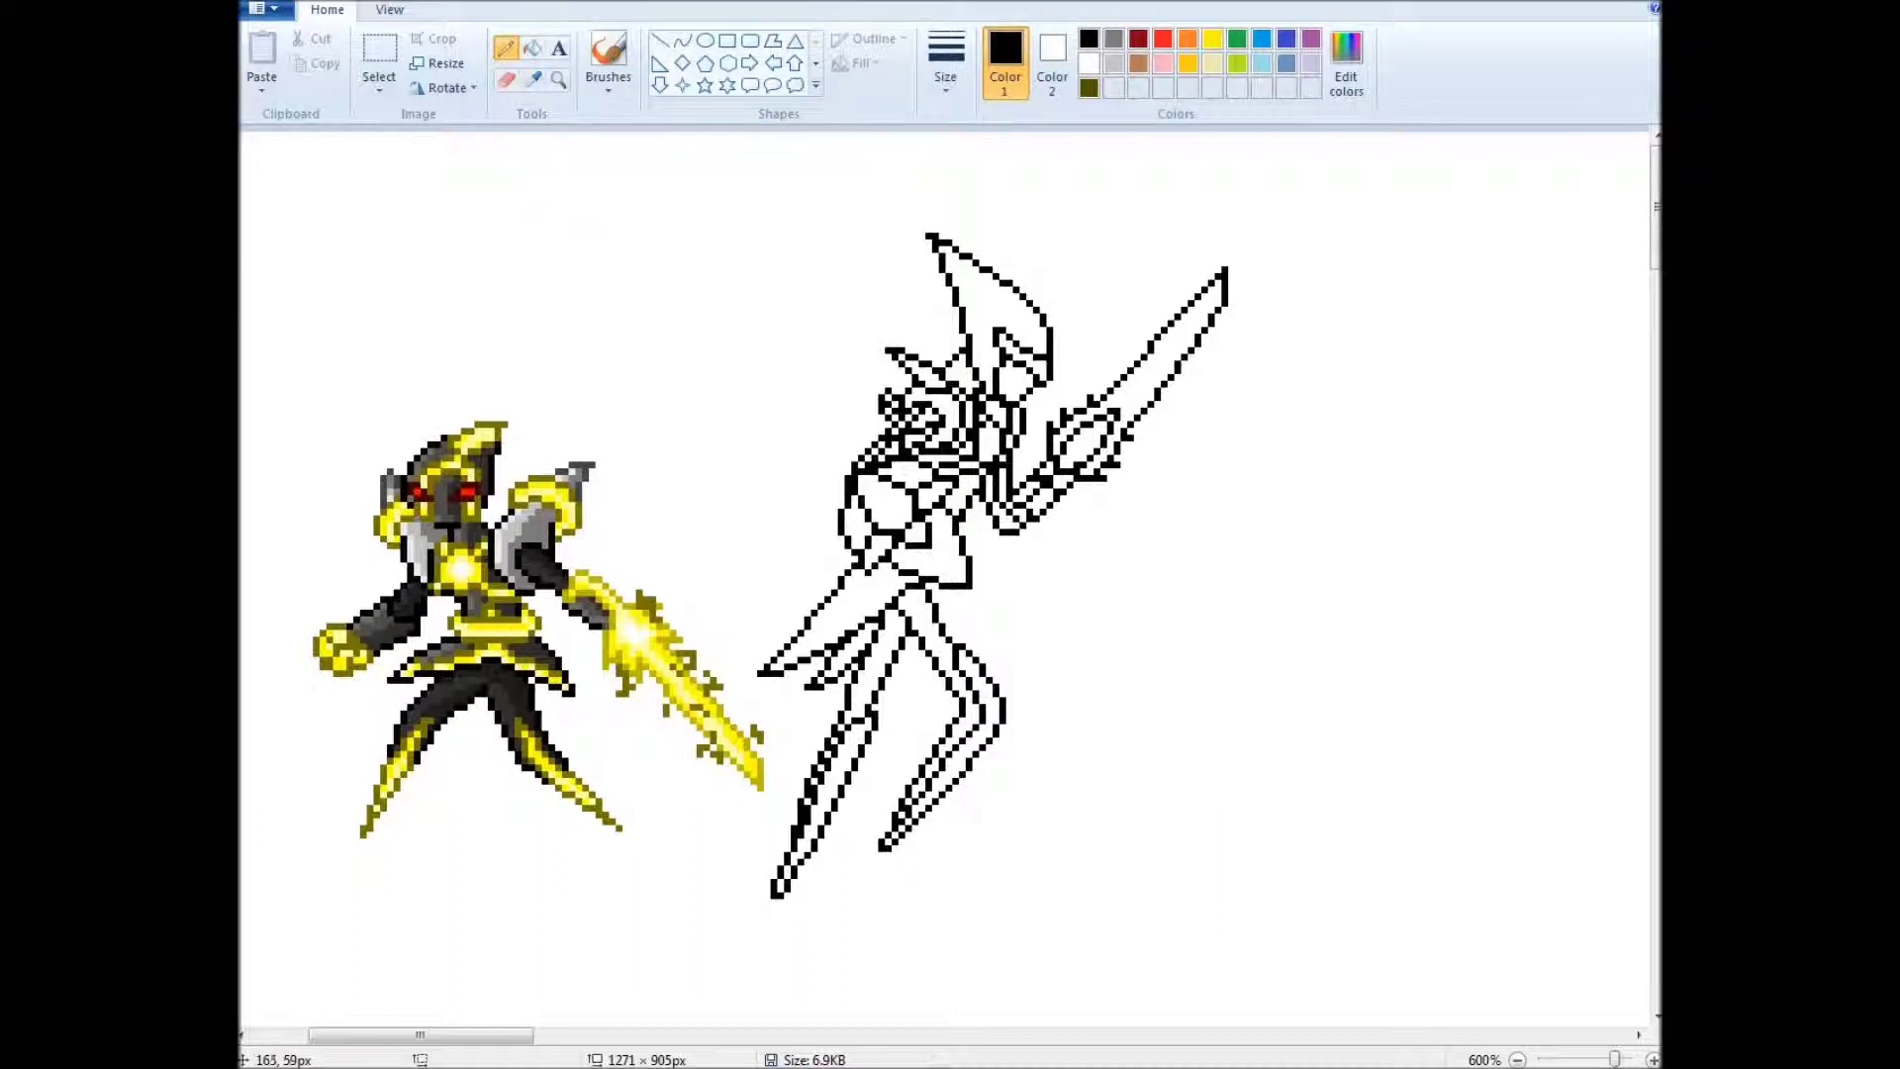
# Sample the dark grey from the finished sprite's arm and fill the new figure's legs with it
pyautogui.click(532, 79)
pyautogui.click(535, 569)
pyautogui.click(532, 47)
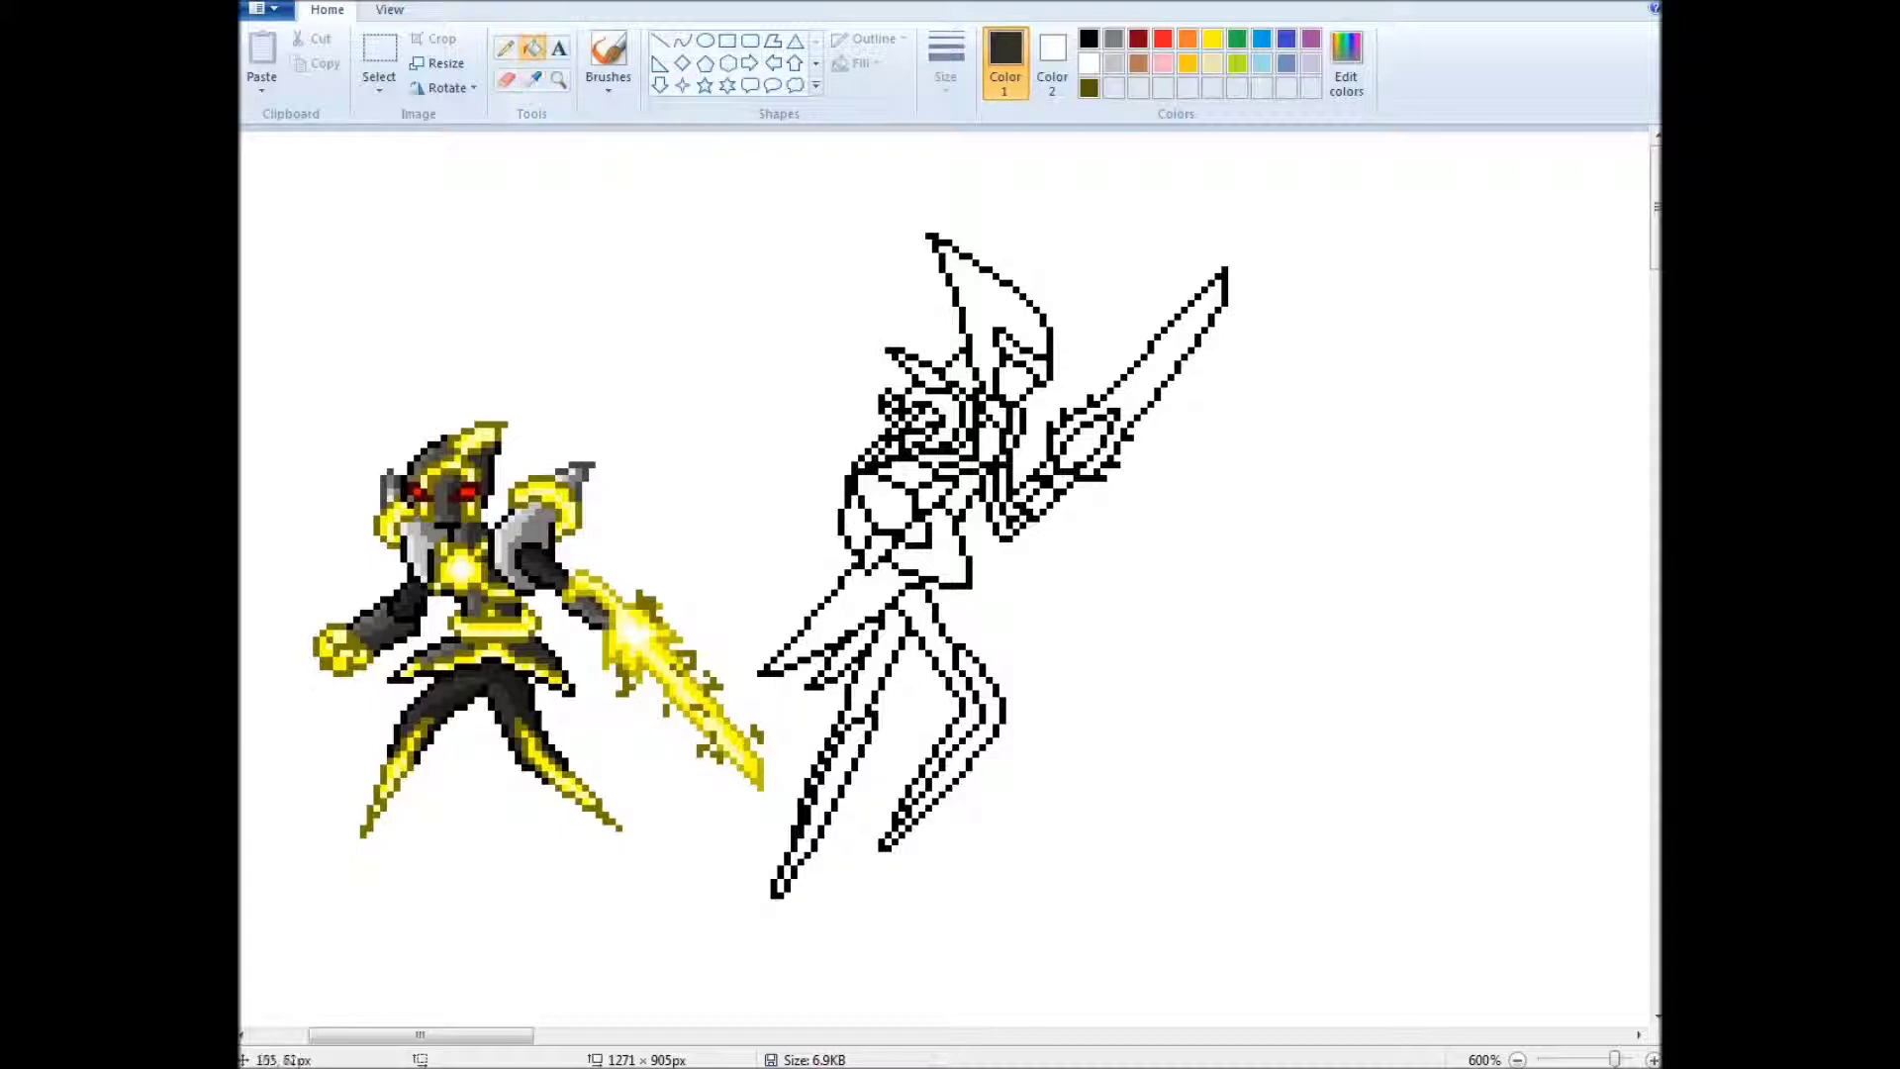
pyautogui.click(905, 623)
pyautogui.click(841, 727)
pyautogui.click(808, 802)
pyautogui.click(925, 778)
# Fill the rear arm, midriff and sword arm's upper section with the same dark grey
pyautogui.click(885, 450)
pyautogui.click(871, 457)
pyautogui.click(914, 438)
pyautogui.click(919, 418)
pyautogui.click(956, 493)
pyautogui.click(950, 471)
pyautogui.click(966, 448)
pyautogui.click(985, 485)
pyautogui.click(1001, 507)
pyautogui.click(1010, 523)
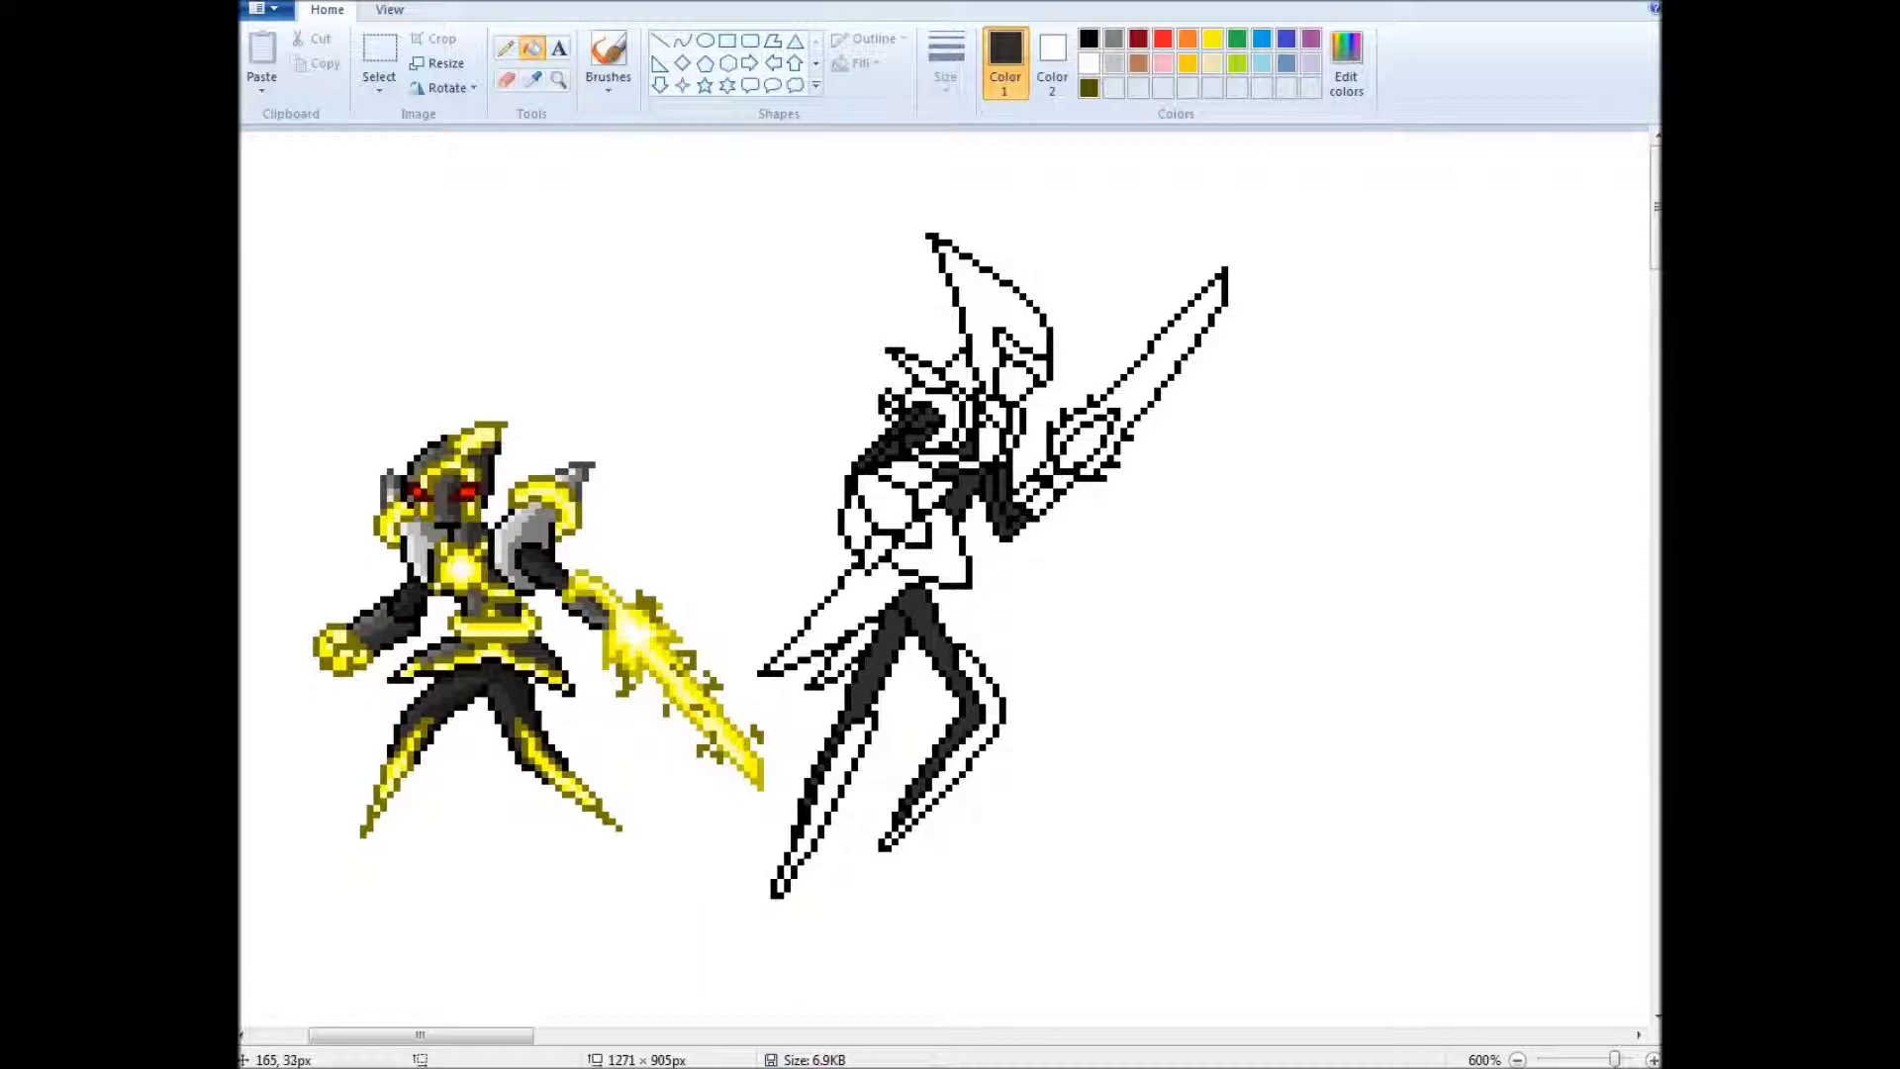
# Fill the face, neck, forearm, hand, abdomen and skirt flaps with a lighter dark grey
pyautogui.click(1019, 381)
pyautogui.click(962, 374)
pyautogui.click(533, 79)
pyautogui.click(1016, 380)
pyautogui.click(1034, 498)
pyautogui.click(1084, 450)
pyautogui.click(891, 510)
pyautogui.click(935, 494)
pyautogui.click(880, 552)
pyautogui.click(859, 591)
# Sample a light grey and fill the shoulder guard and helmet with it
pyautogui.click(533, 79)
pyautogui.click(935, 495)
pyautogui.click(901, 420)
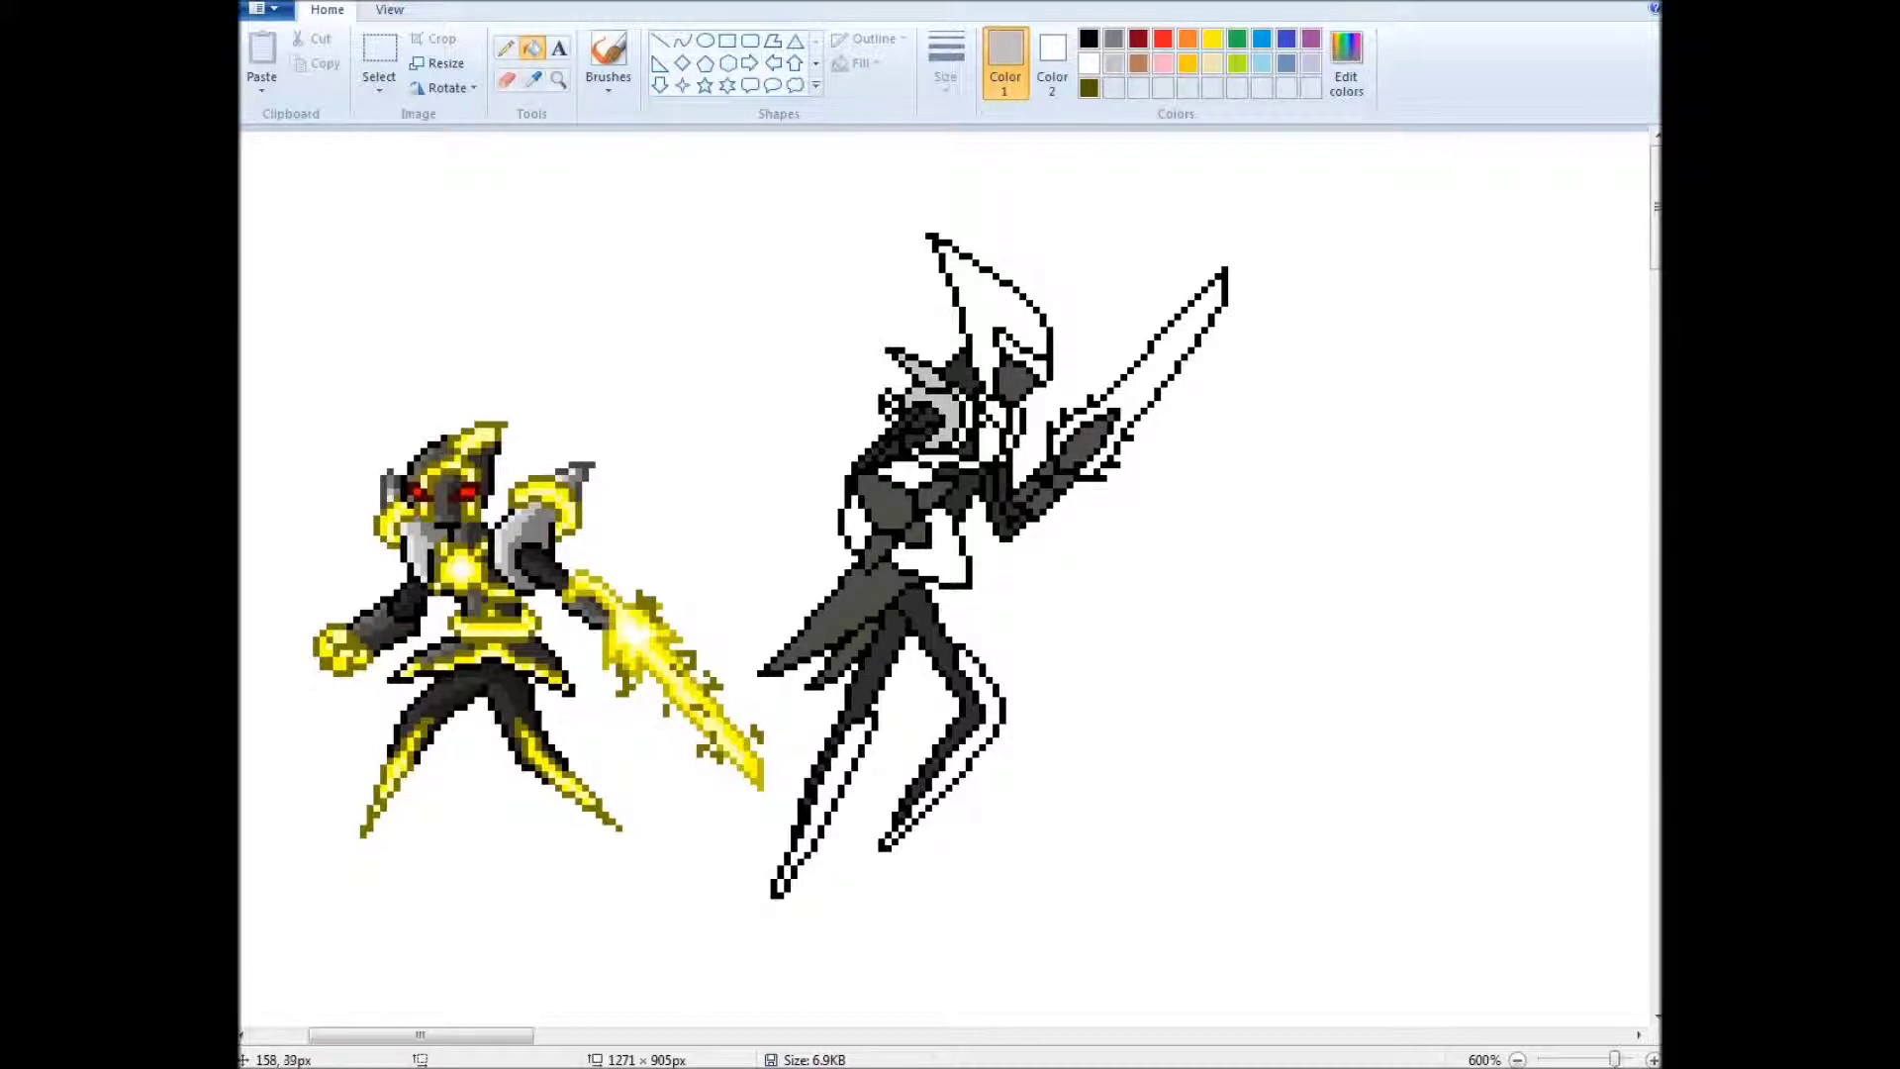
pyautogui.click(990, 297)
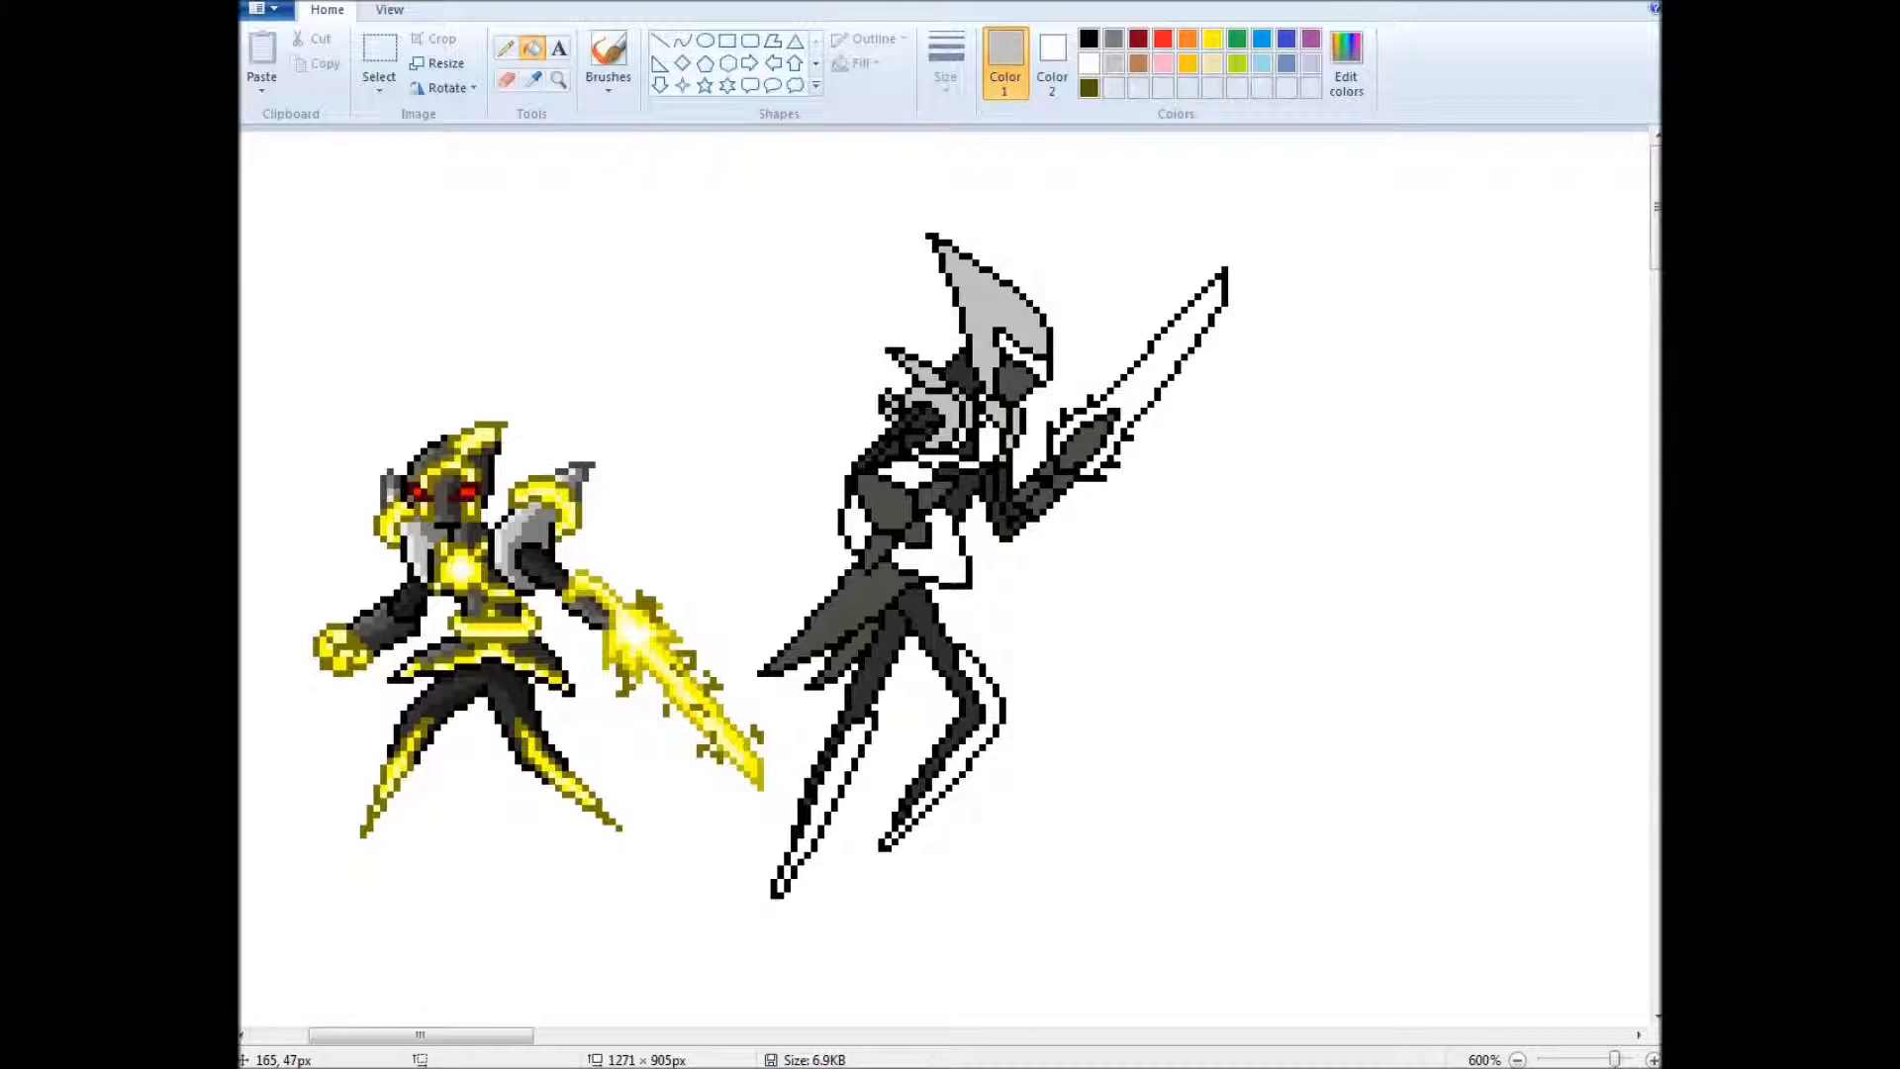
# Sample the dark grey from the legs and refill the helmet with it
pyautogui.click(532, 79)
pyautogui.click(921, 633)
pyautogui.click(990, 297)
# Sample a pale yellow and fill the blade, hip plate, chest armour and lower-leg accents with it
pyautogui.click(533, 79)
pyautogui.click(558, 561)
pyautogui.click(1173, 337)
pyautogui.click(931, 554)
pyautogui.click(902, 475)
pyautogui.click(990, 442)
pyautogui.click(861, 530)
pyautogui.click(974, 728)
pyautogui.click(821, 782)
# Recolour the black outlines around the chest and waist armour dark olive with the Pencil
pyautogui.click(533, 79)
pyautogui.click(876, 413)
pyautogui.click(505, 47)
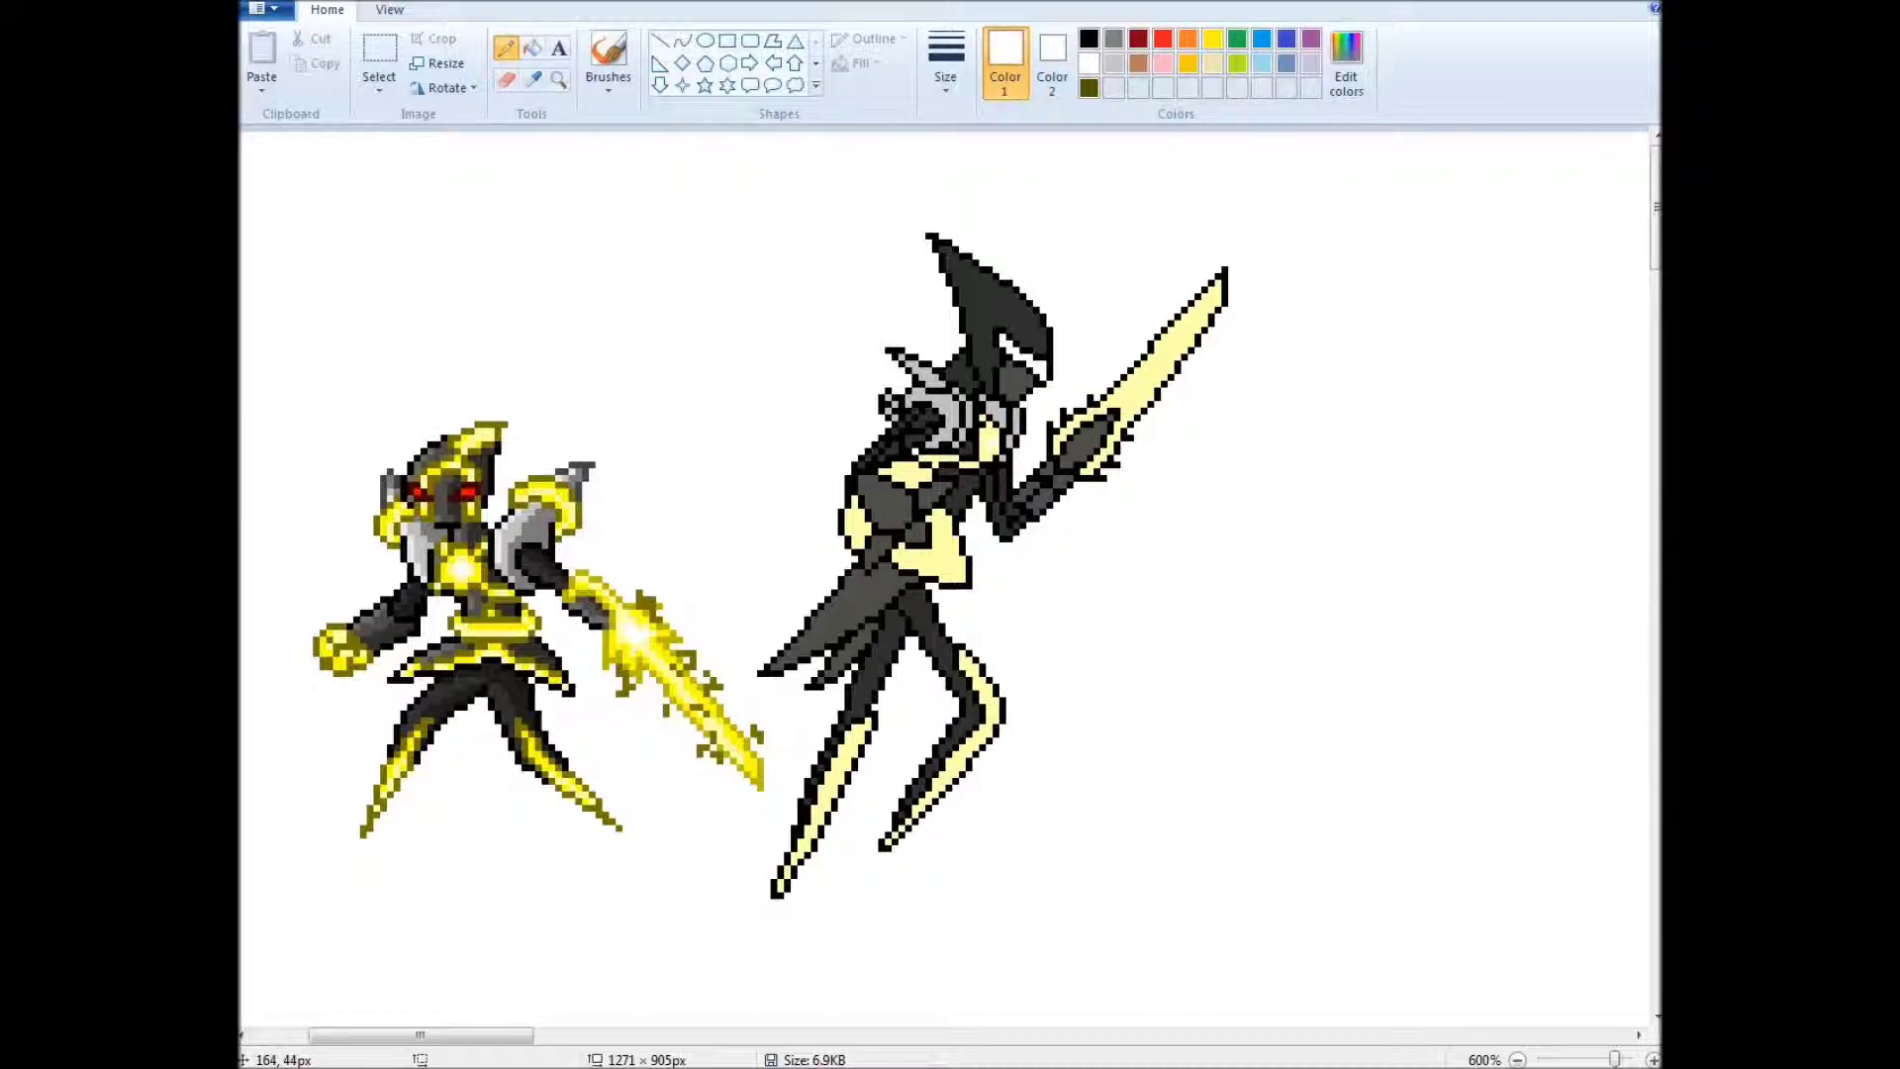
pyautogui.click(1089, 87)
pyautogui.moveTo(941, 466)
pyautogui.mouseDown()
pyautogui.moveTo(1001, 441)
pyautogui.moveTo(985, 406)
pyautogui.moveTo(965, 455)
pyautogui.moveTo(888, 460)
pyautogui.moveTo(849, 555)
pyautogui.moveTo(970, 569)
pyautogui.moveTo(947, 519)
pyautogui.mouseUp()
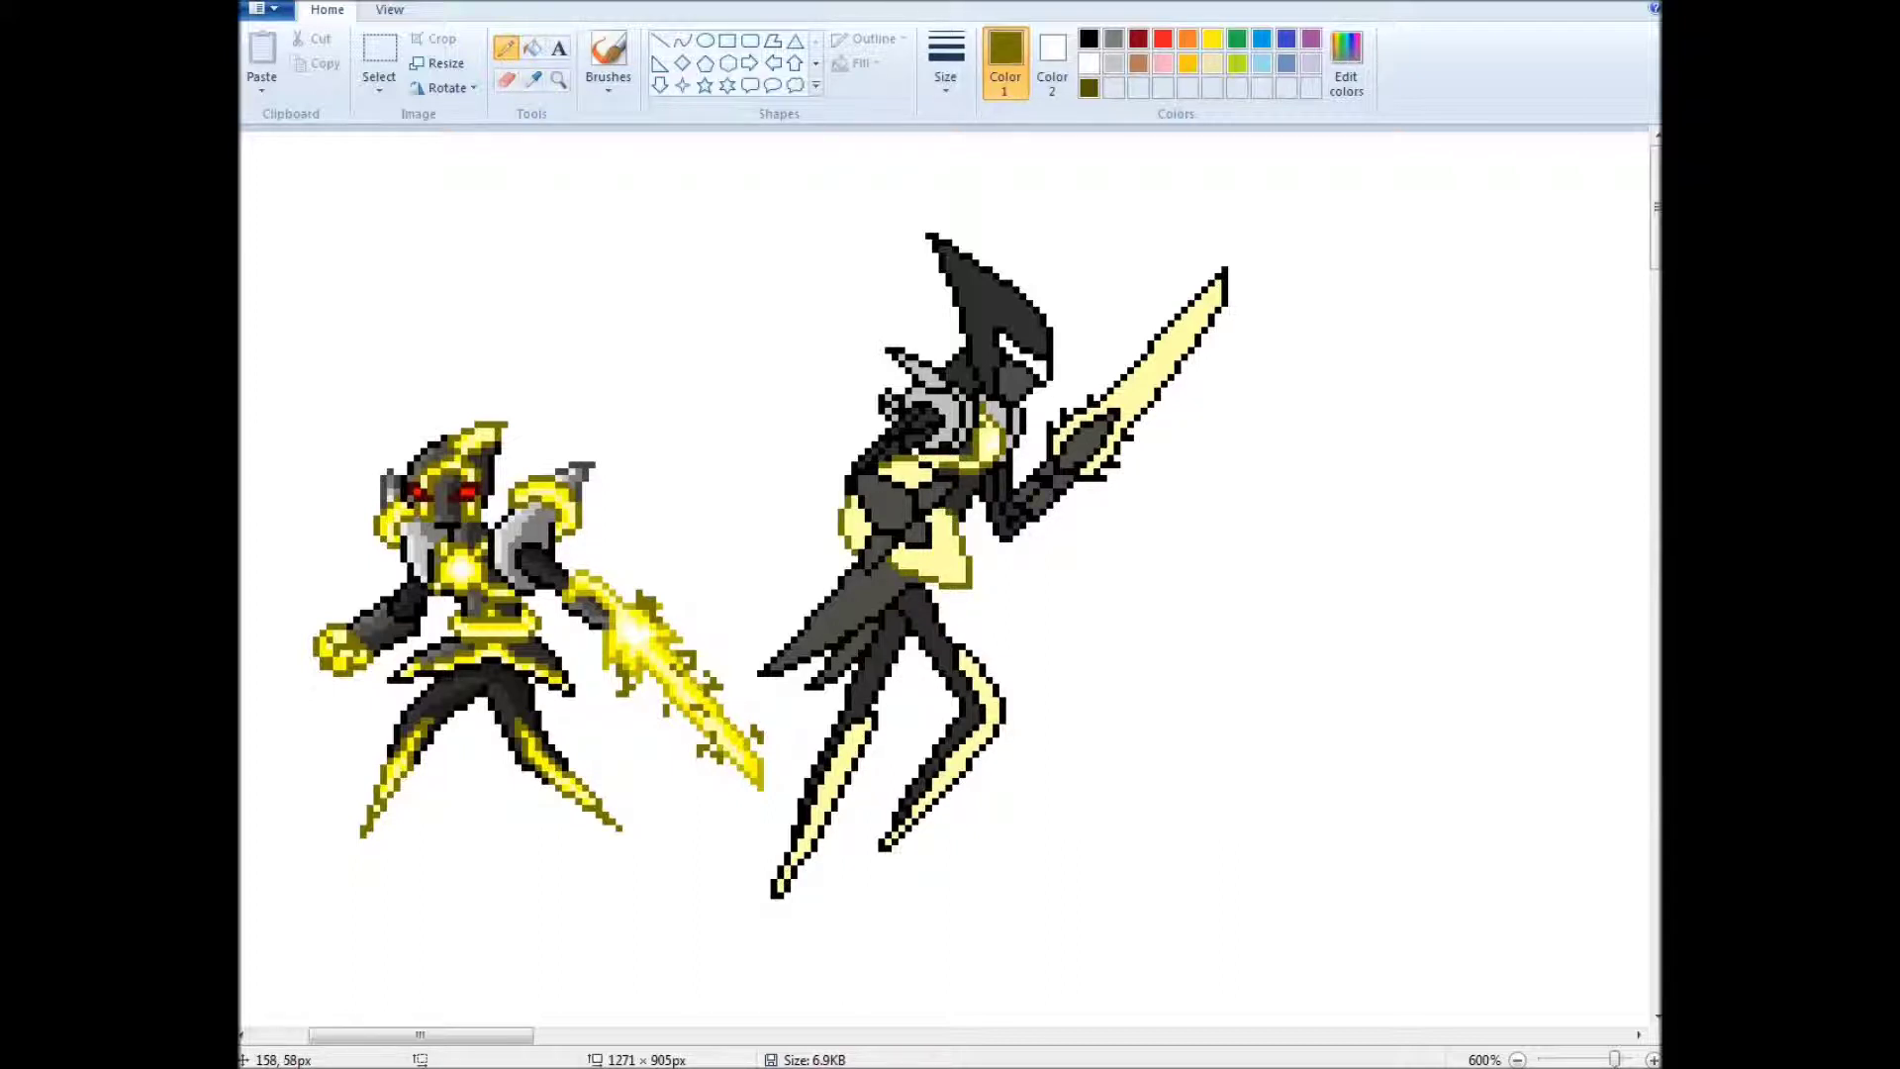
# Recolour the outlines of the sword, hip plate and chest armour with a sampled dark yellow
pyautogui.moveTo(1059, 439)
pyautogui.mouseDown()
pyautogui.moveTo(1108, 483)
pyautogui.moveTo(1089, 480)
pyautogui.moveTo(1079, 411)
pyautogui.moveTo(1178, 317)
pyautogui.moveTo(1205, 329)
pyautogui.moveTo(1143, 426)
pyautogui.mouseUp()
pyautogui.click(534, 79)
pyautogui.click(1223, 287)
pyautogui.moveTo(1227, 272); pyautogui.dragTo(1226, 302)
pyautogui.moveTo(1129, 430); pyautogui.dragTo(1074, 482)
pyautogui.moveTo(940, 502); pyautogui.dragTo(972, 588)
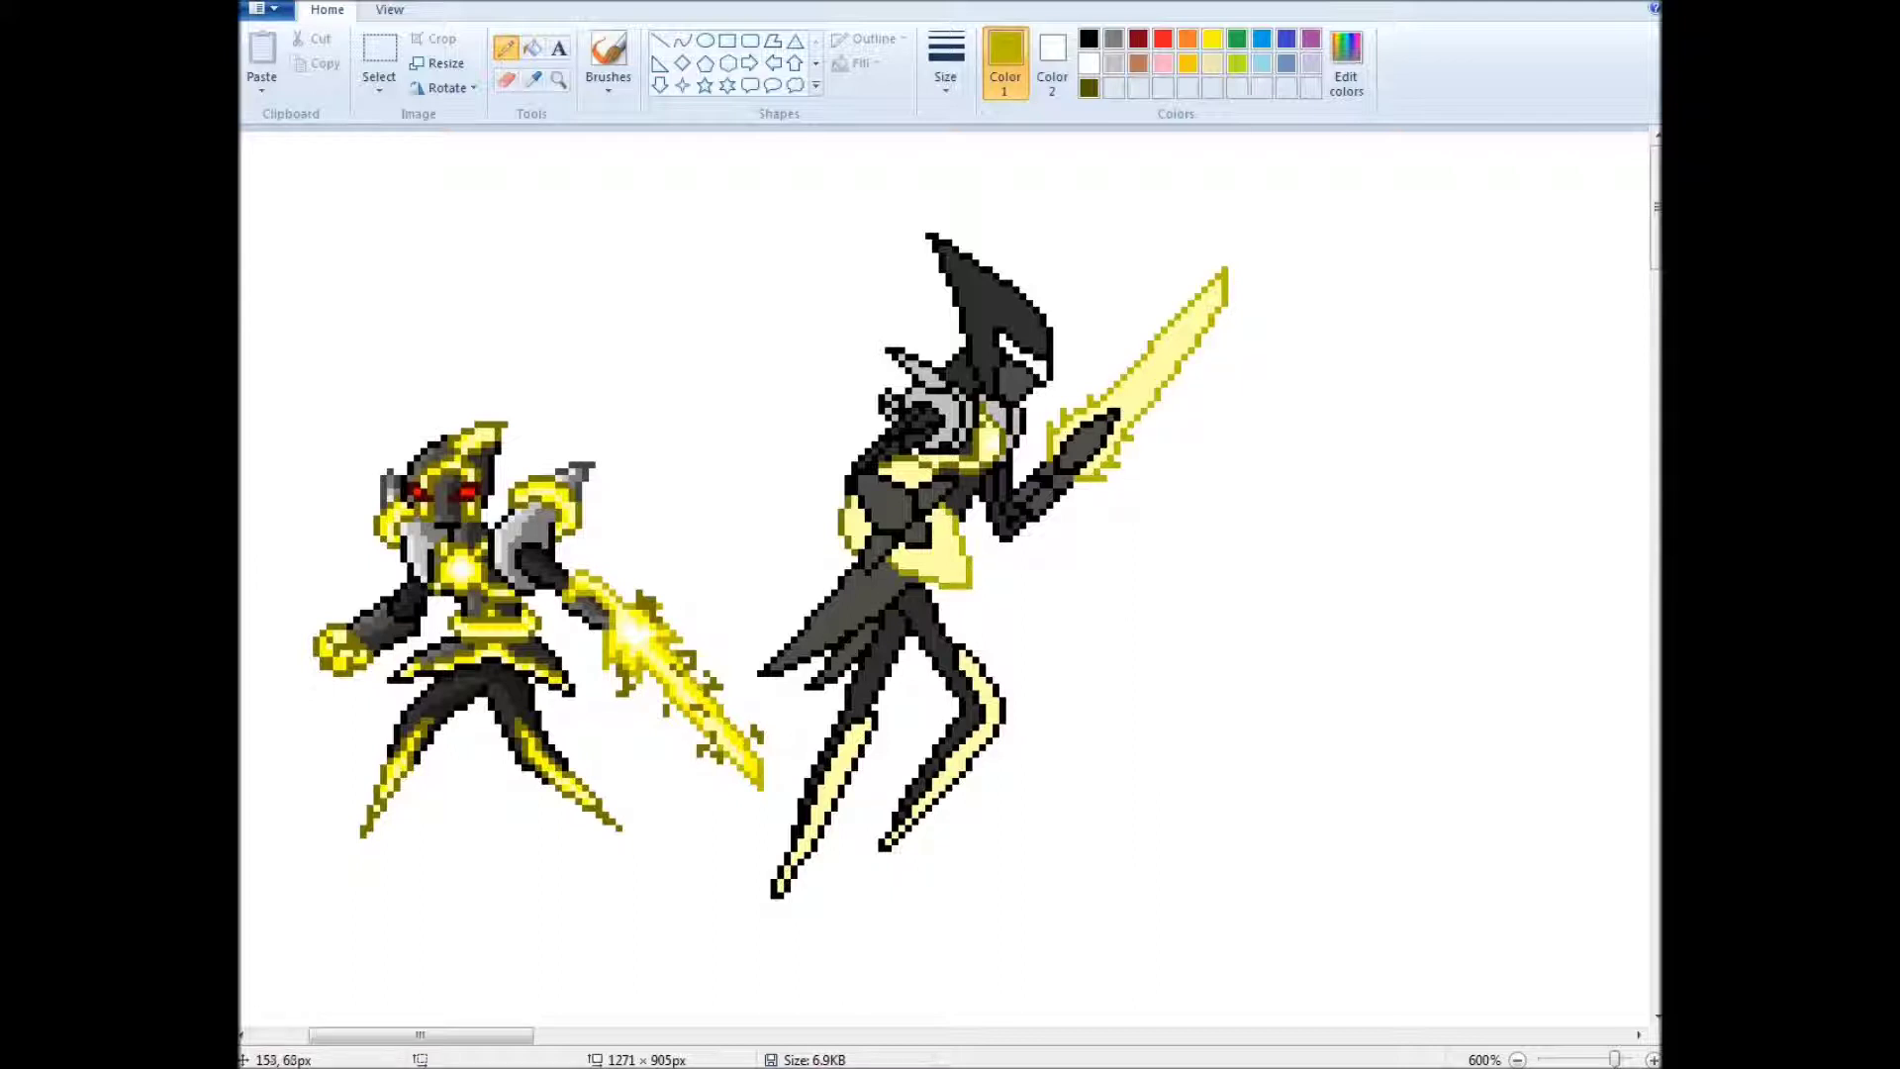
pyautogui.moveTo(841, 543)
pyautogui.mouseDown()
pyautogui.moveTo(849, 494)
pyautogui.moveTo(938, 453)
pyautogui.mouseUp()
# Shade the bent leg's accent with bright yellow and recolour its outline dark olive
pyautogui.click(535, 79)
pyautogui.click(986, 436)
pyautogui.moveTo(980, 725); pyautogui.dragTo(950, 772)
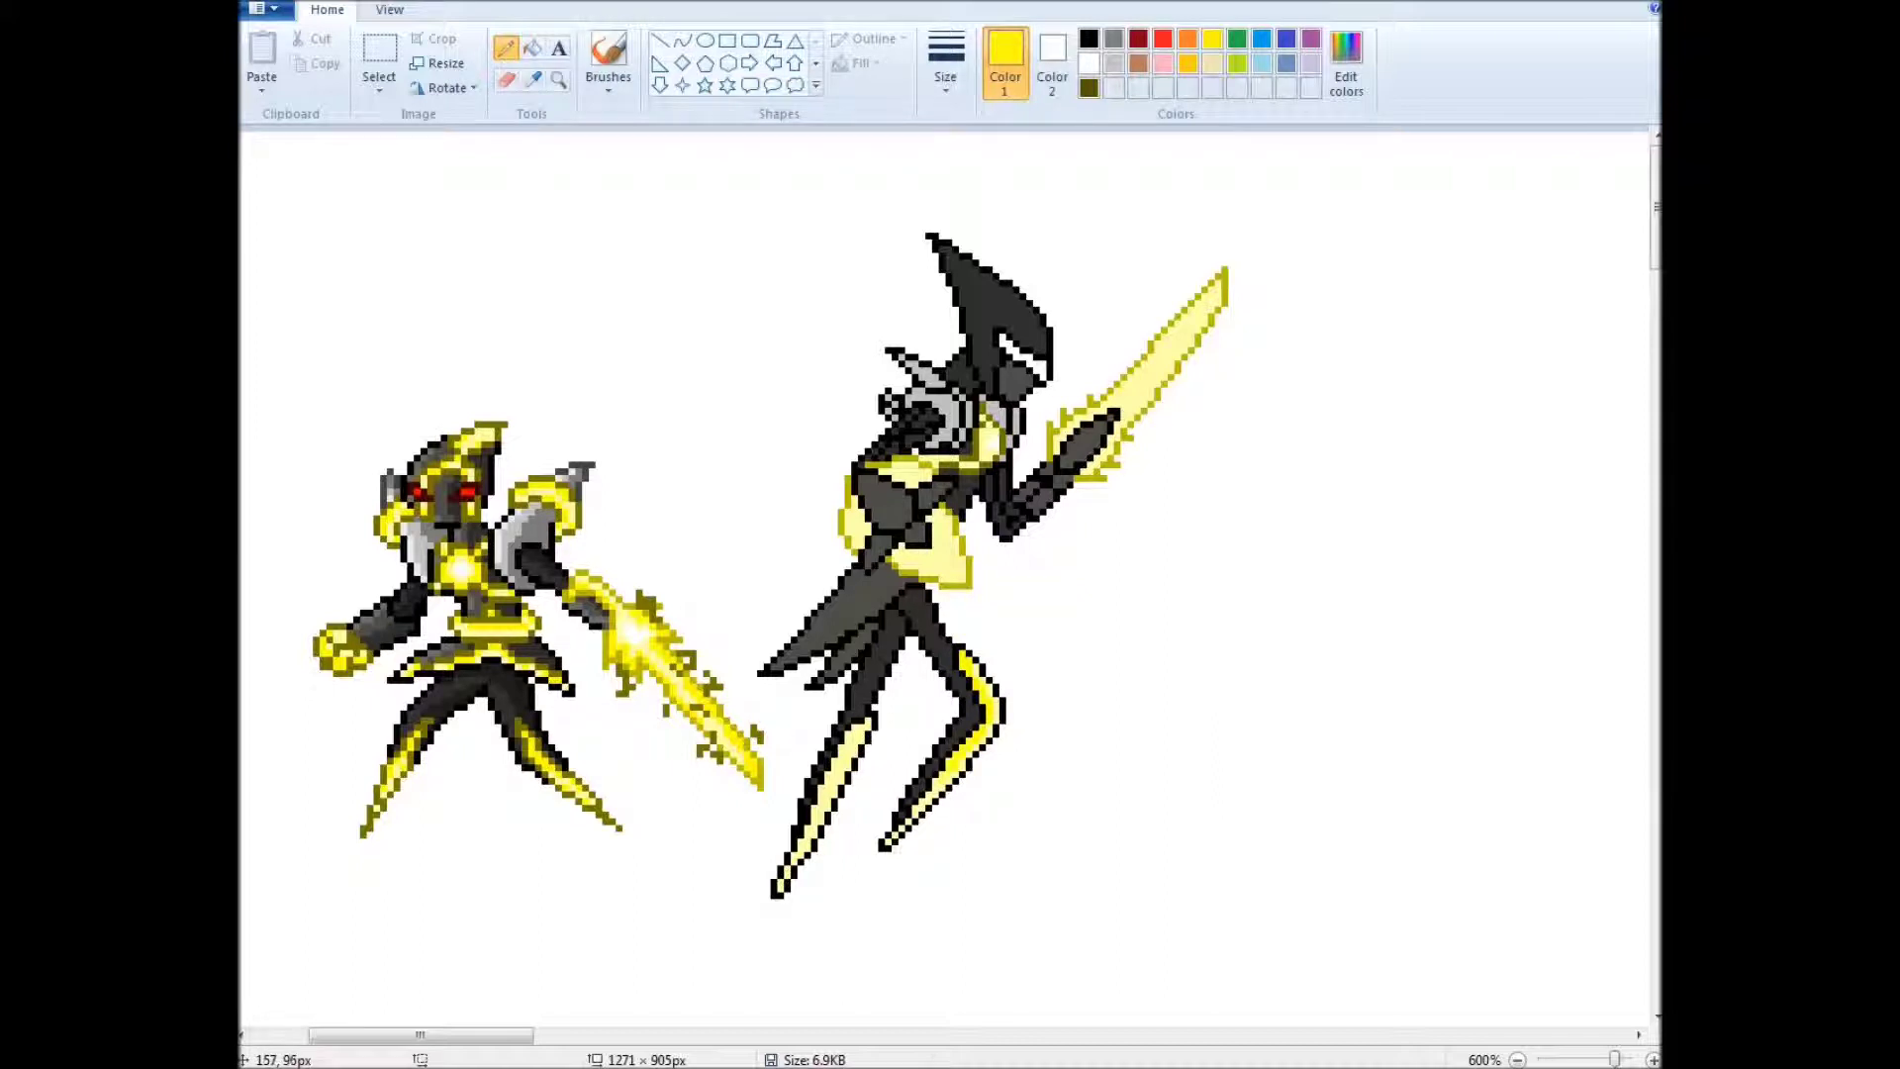
pyautogui.click(1088, 87)
pyautogui.moveTo(883, 843)
pyautogui.mouseDown()
pyautogui.moveTo(950, 792)
pyautogui.moveTo(994, 683)
pyautogui.mouseUp()
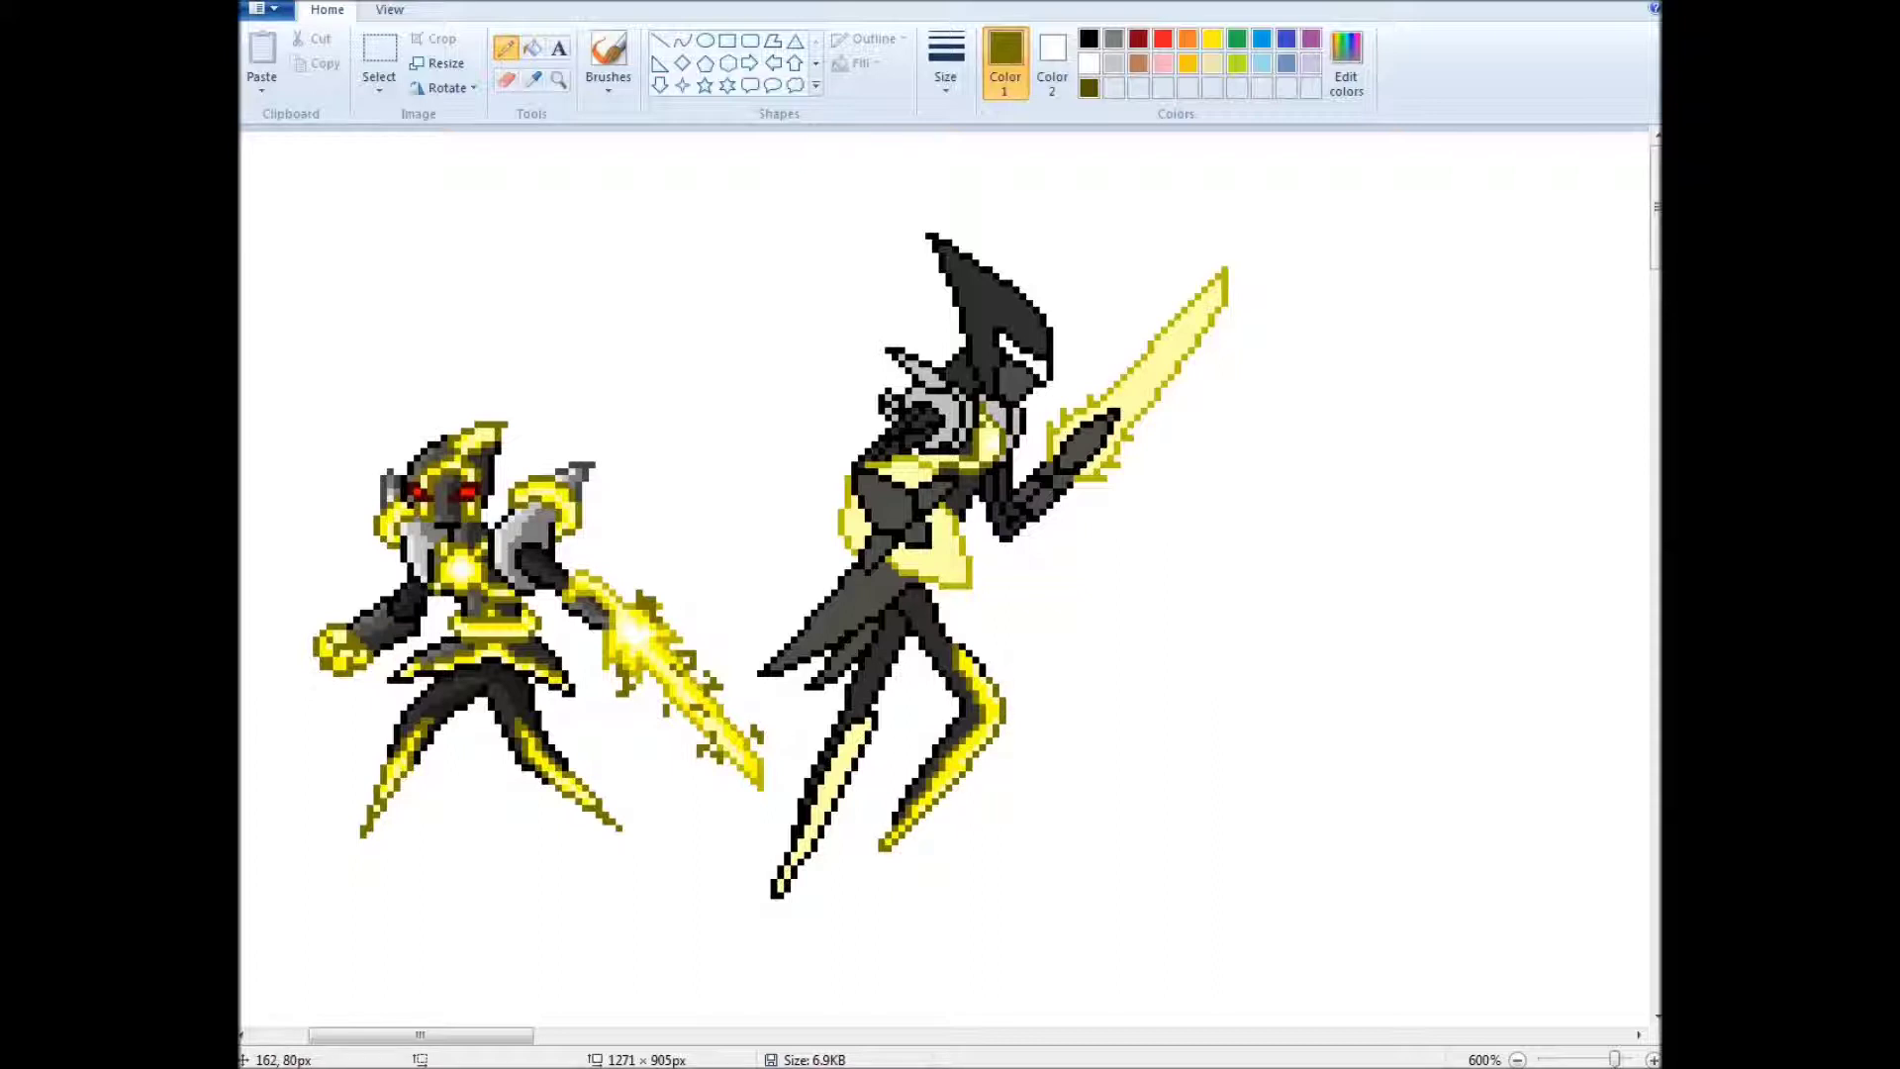
# Recolour the straighter leg's accent outline dark olive and shade the accent bright yellow
pyautogui.moveTo(873, 715); pyautogui.dragTo(784, 894)
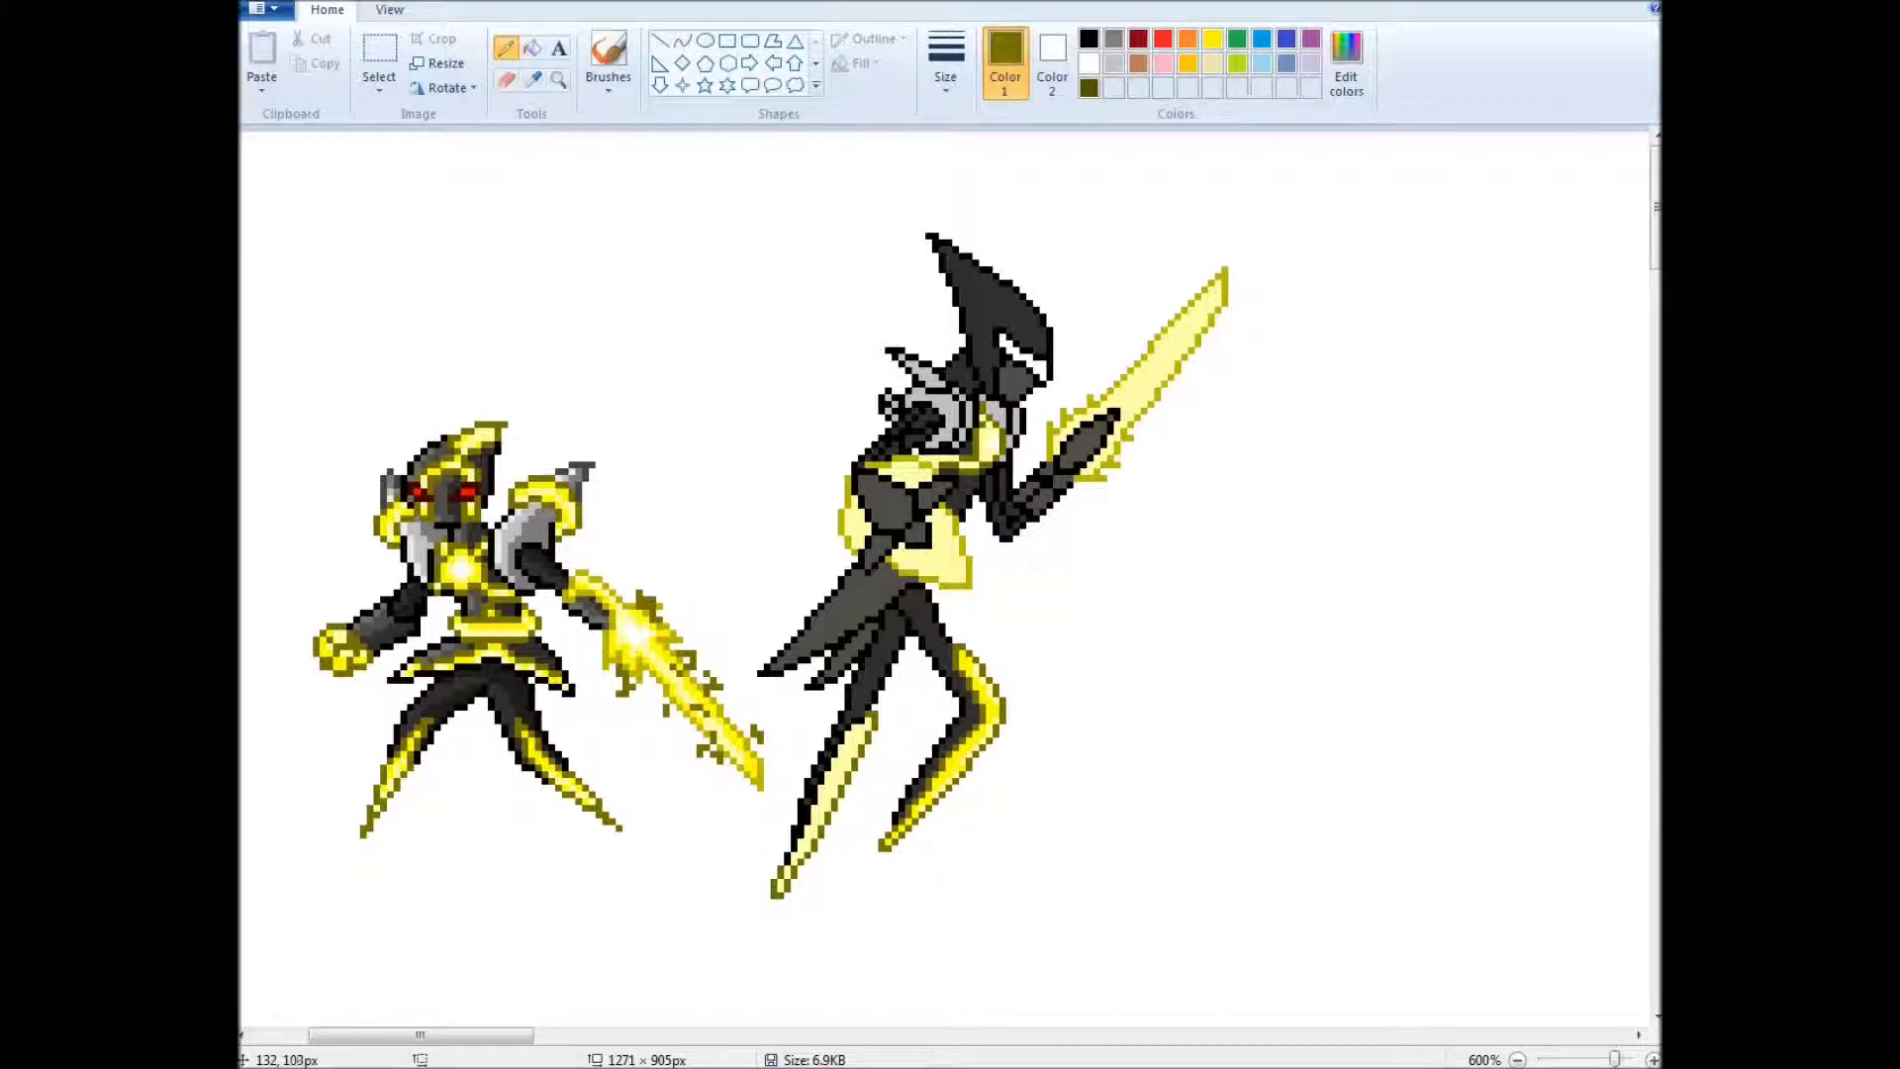
pyautogui.click(1212, 38)
pyautogui.moveTo(843, 765); pyautogui.dragTo(811, 822)
# Add dark red to the visor slit's edge and fill the slit with red
pyautogui.click(534, 79)
pyautogui.click(604, 797)
pyautogui.click(534, 79)
pyautogui.click(994, 336)
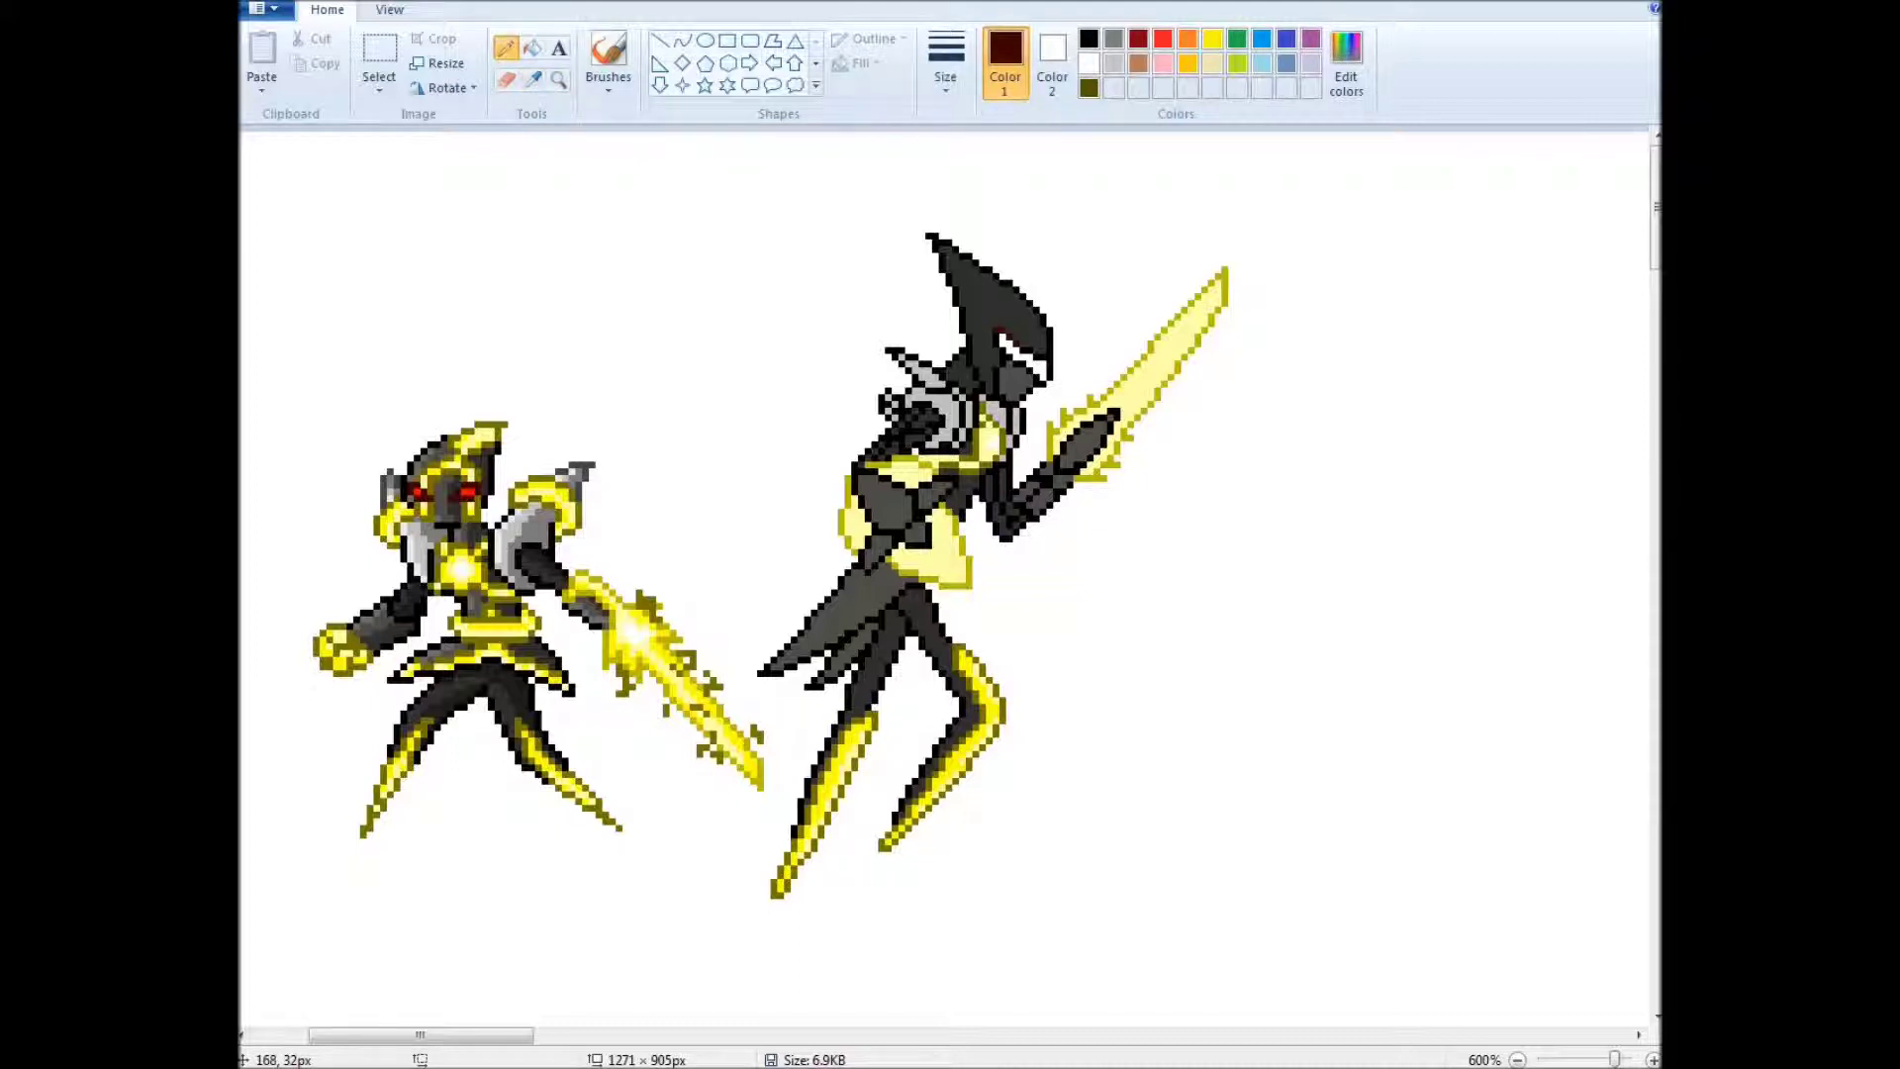
pyautogui.click(532, 47)
pyautogui.click(1163, 39)
pyautogui.click(1019, 354)
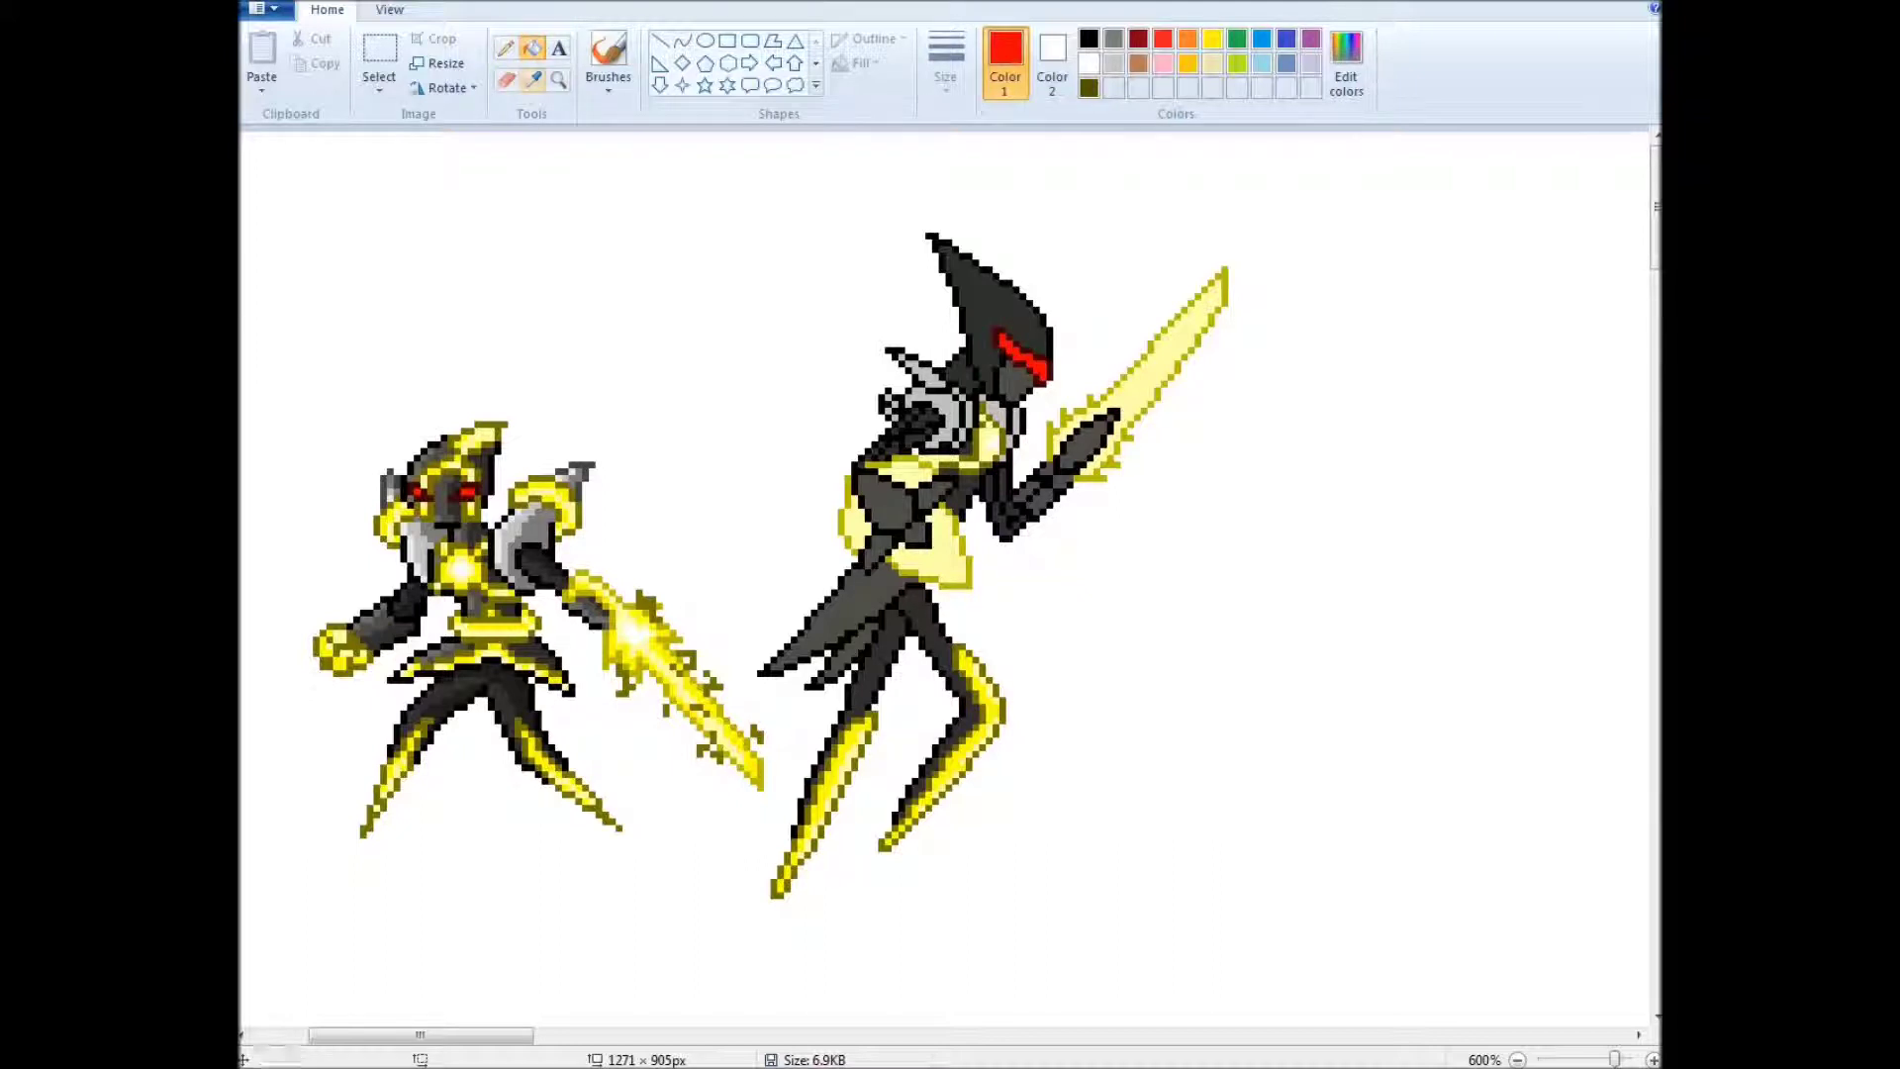
# Shade the near shoulder guard with medium grey and sampled grey tones
pyautogui.click(1114, 39)
pyautogui.click(505, 47)
pyautogui.click(535, 79)
pyautogui.click(941, 381)
pyautogui.moveTo(962, 388)
pyautogui.mouseDown()
pyautogui.moveTo(960, 446)
pyautogui.moveTo(935, 444)
pyautogui.moveTo(911, 394)
pyautogui.mouseUp()
pyautogui.click(534, 79)
pyautogui.click(935, 420)
# Shade the far shoulder piece and the shoulder spike with further sampled greys
pyautogui.click(535, 79)
pyautogui.click(984, 423)
pyautogui.click(535, 80)
pyautogui.click(950, 420)
pyautogui.moveTo(1006, 396); pyautogui.dragTo(1007, 436)
pyautogui.click(535, 79)
pyautogui.click(871, 329)
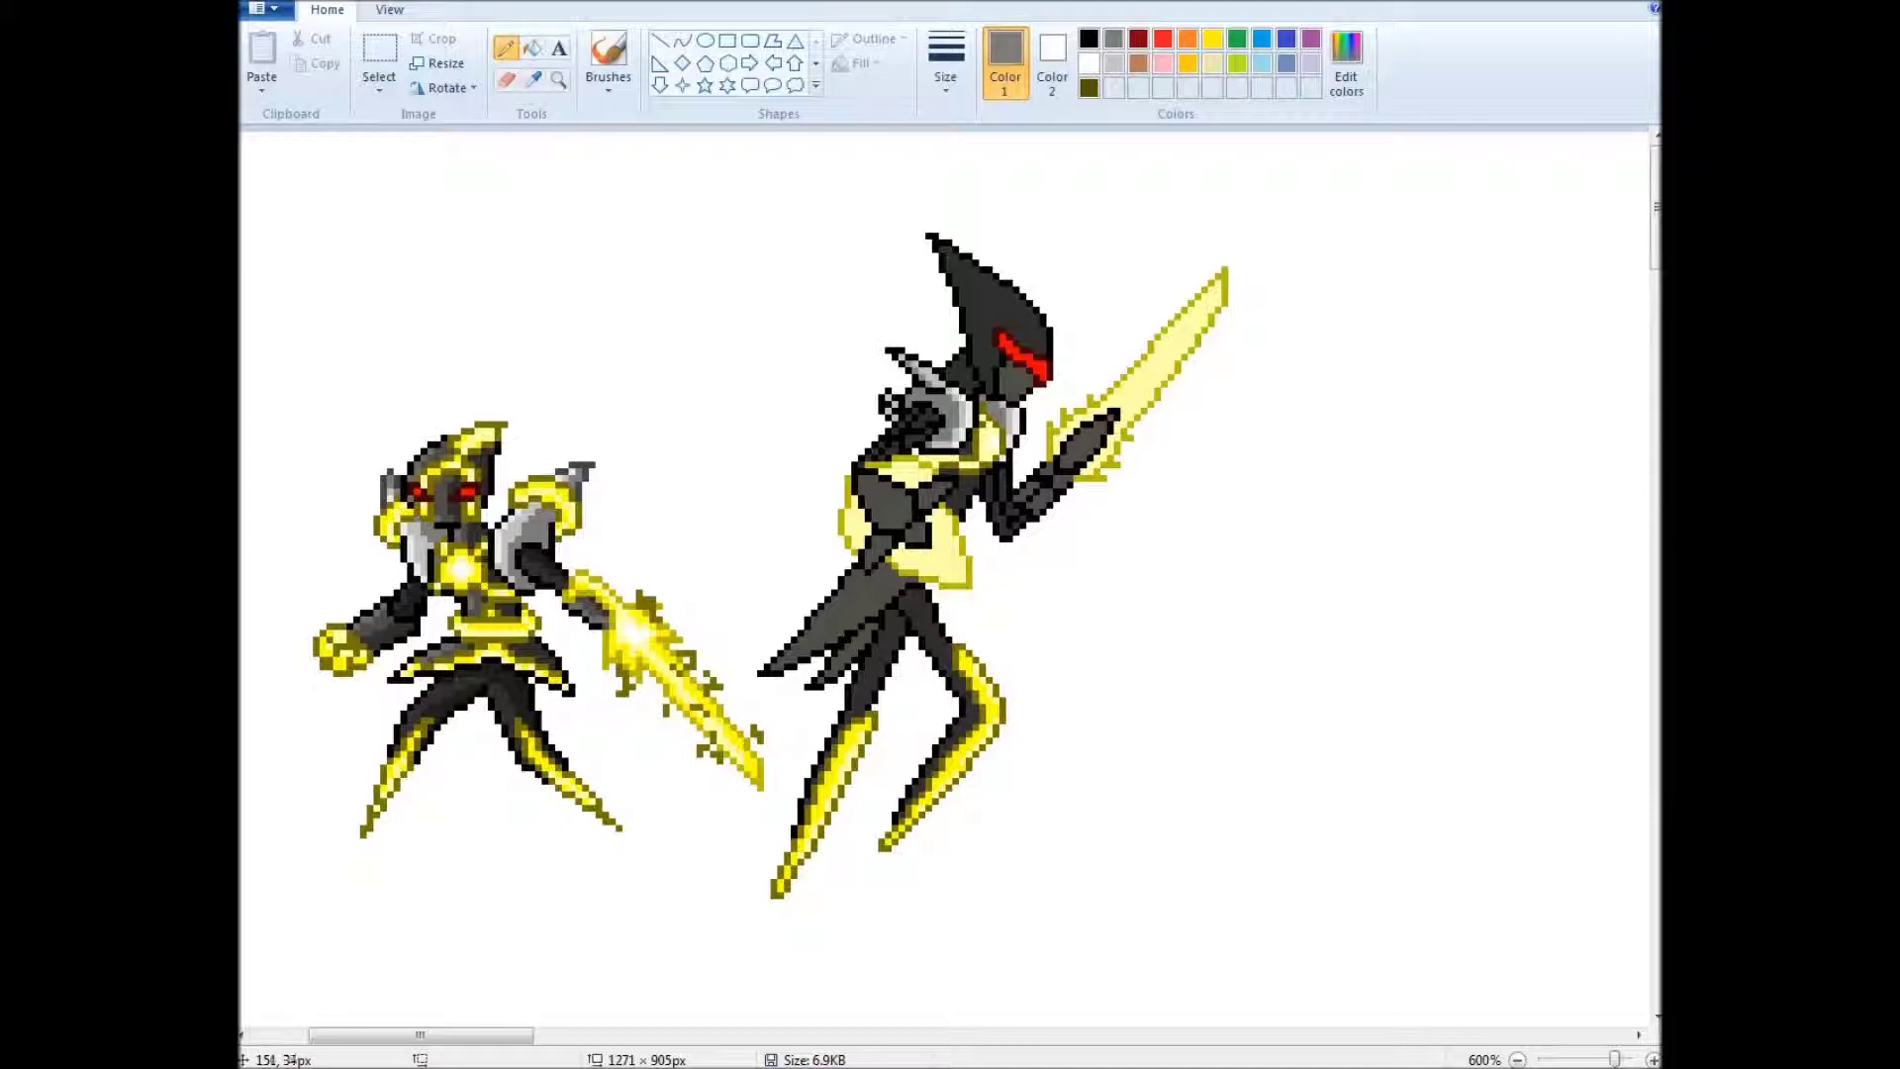
pyautogui.click(534, 80)
pyautogui.click(978, 394)
# Trim the skirt flaps' lower edges with dark olive sampled from the existing artwork
pyautogui.click(534, 80)
pyautogui.click(467, 489)
pyautogui.moveTo(895, 584); pyautogui.dragTo(785, 655)
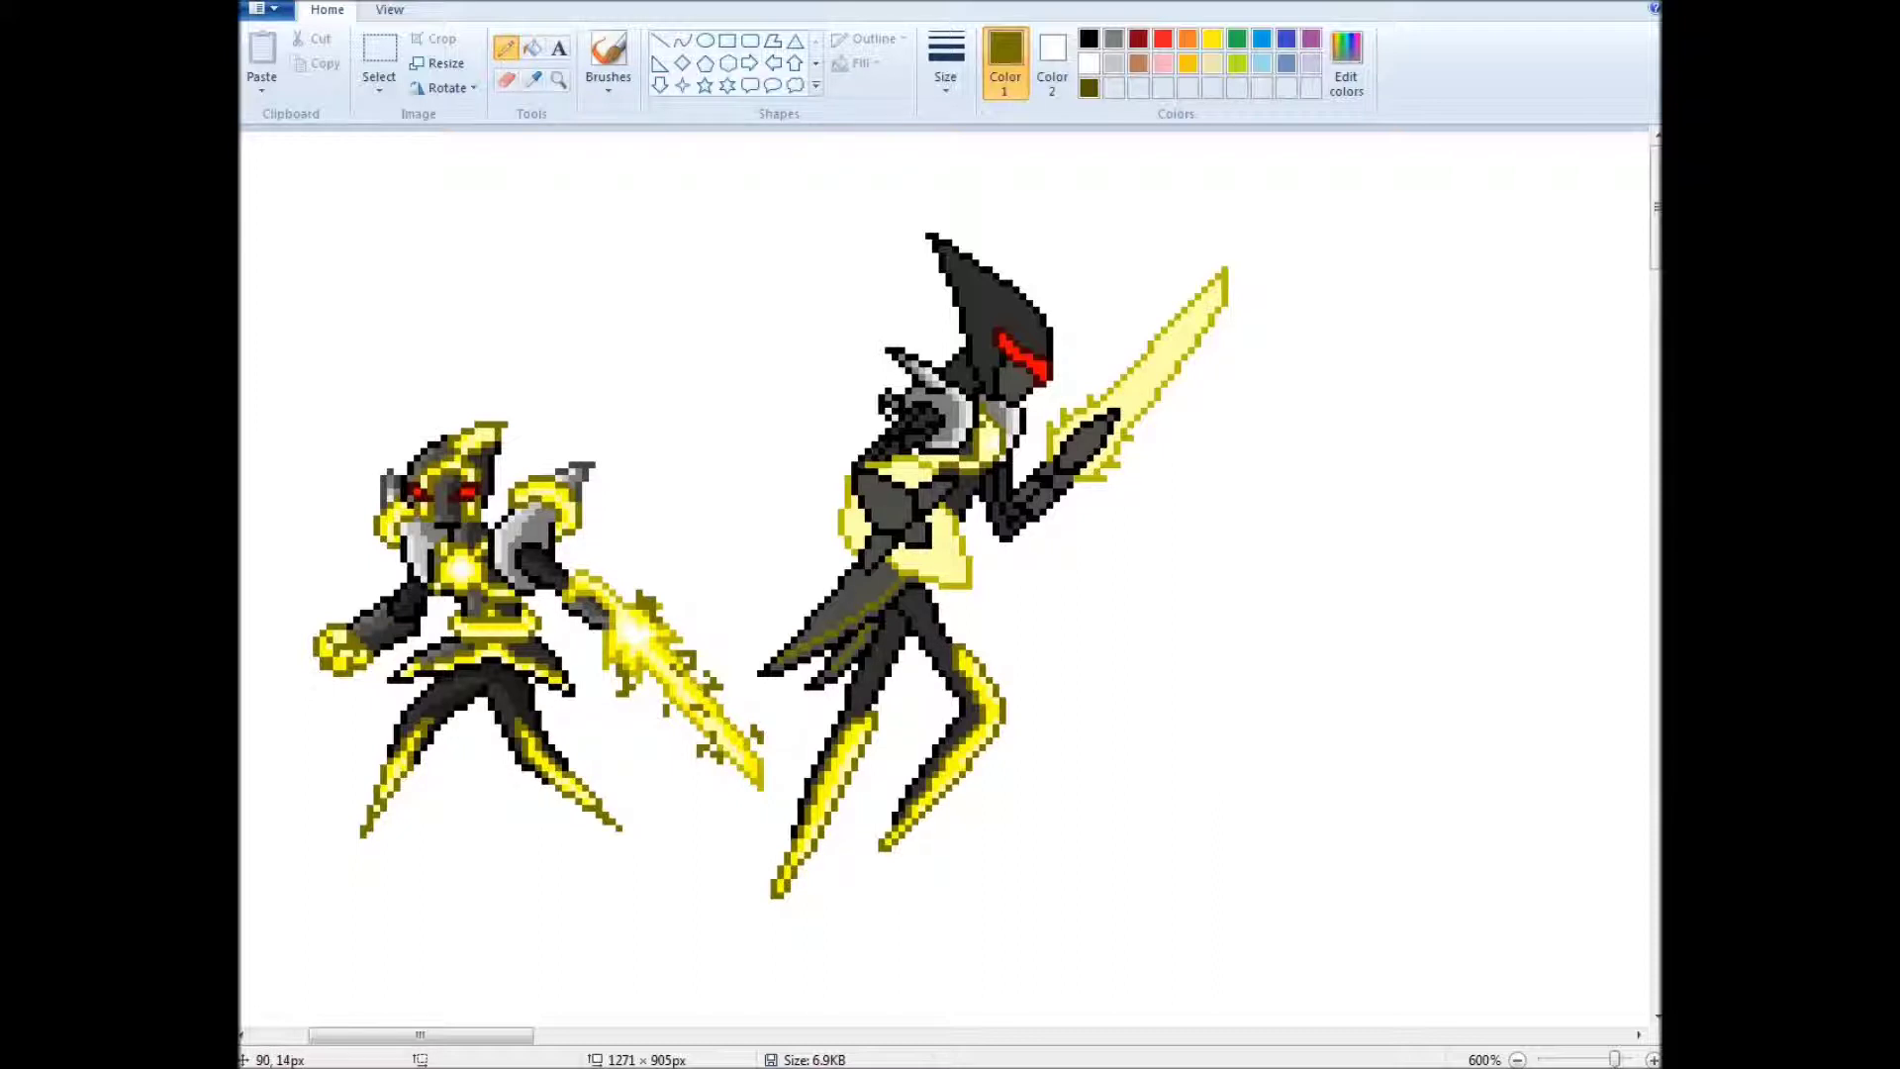
# Shade the sword, chest armour, hip plate and skirt trim with bright yellow and white highlights
pyautogui.click(805, 513)
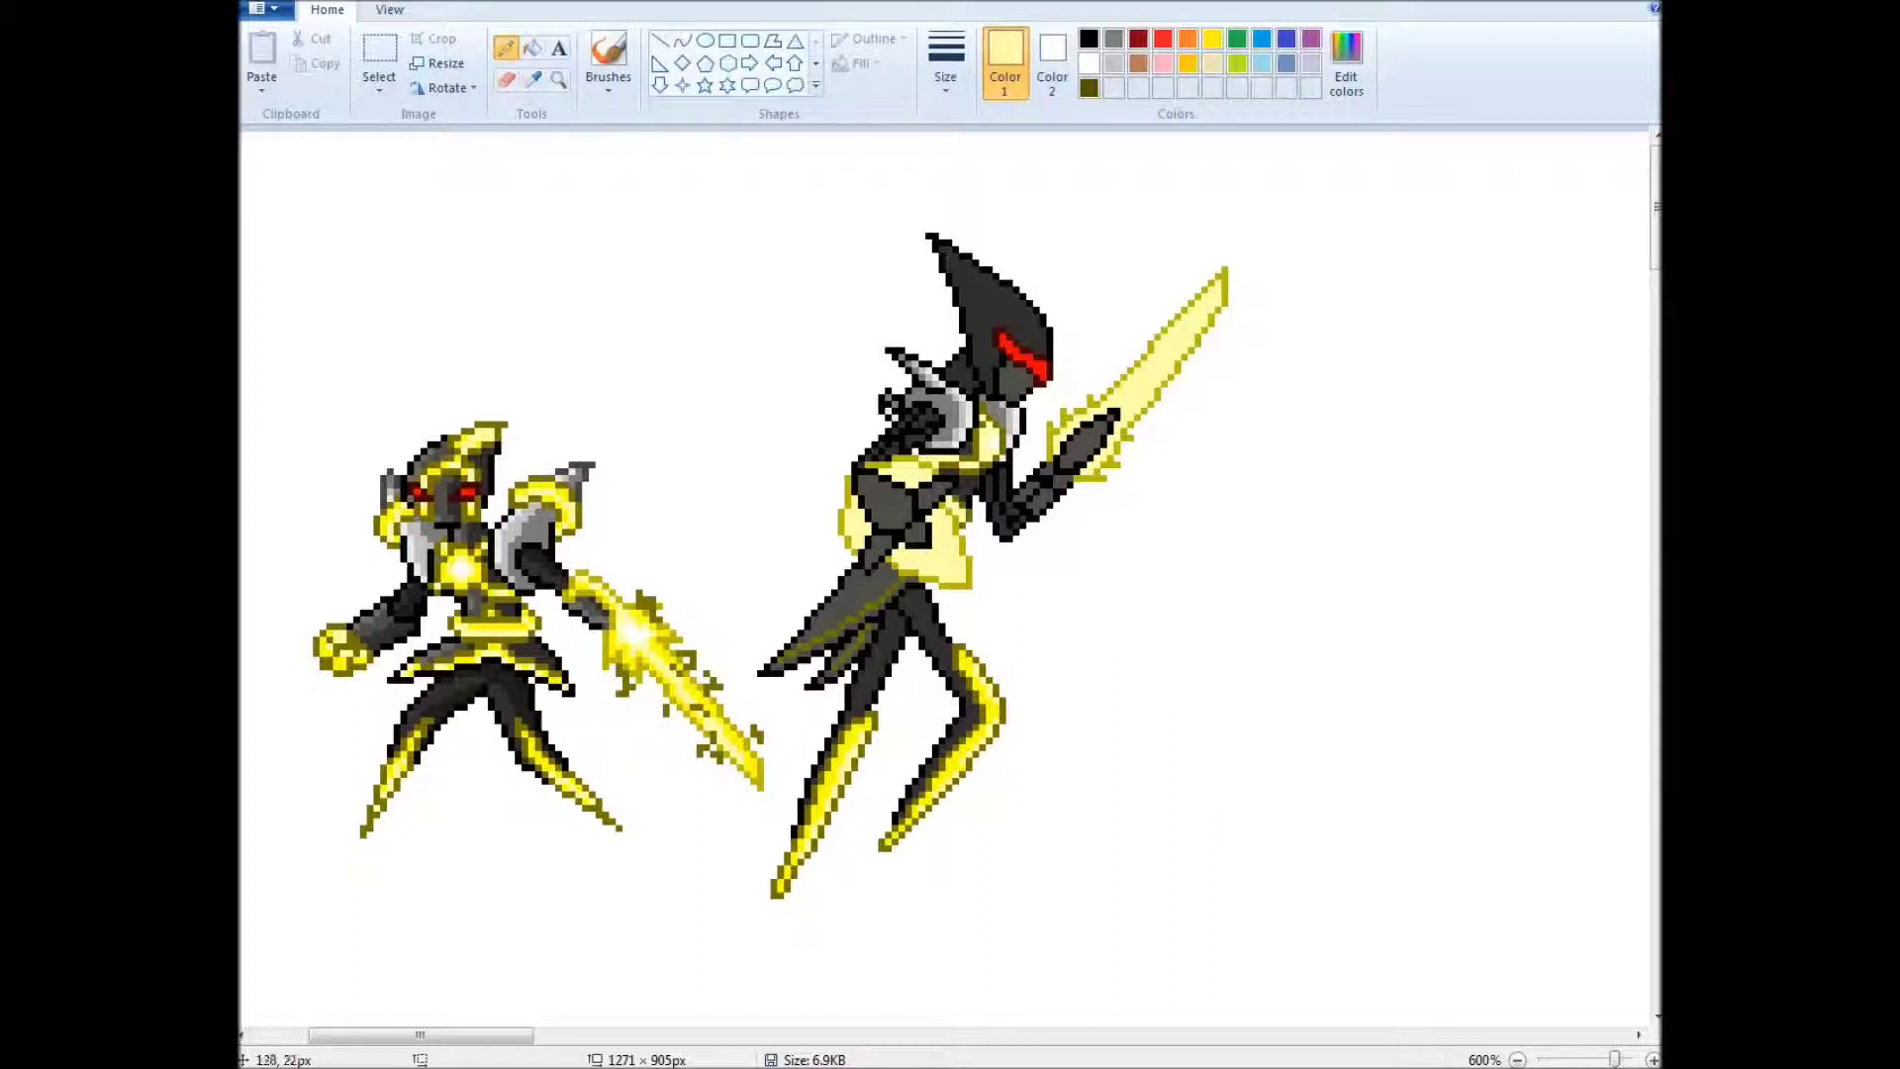
pyautogui.click(924, 389)
pyautogui.click(906, 562)
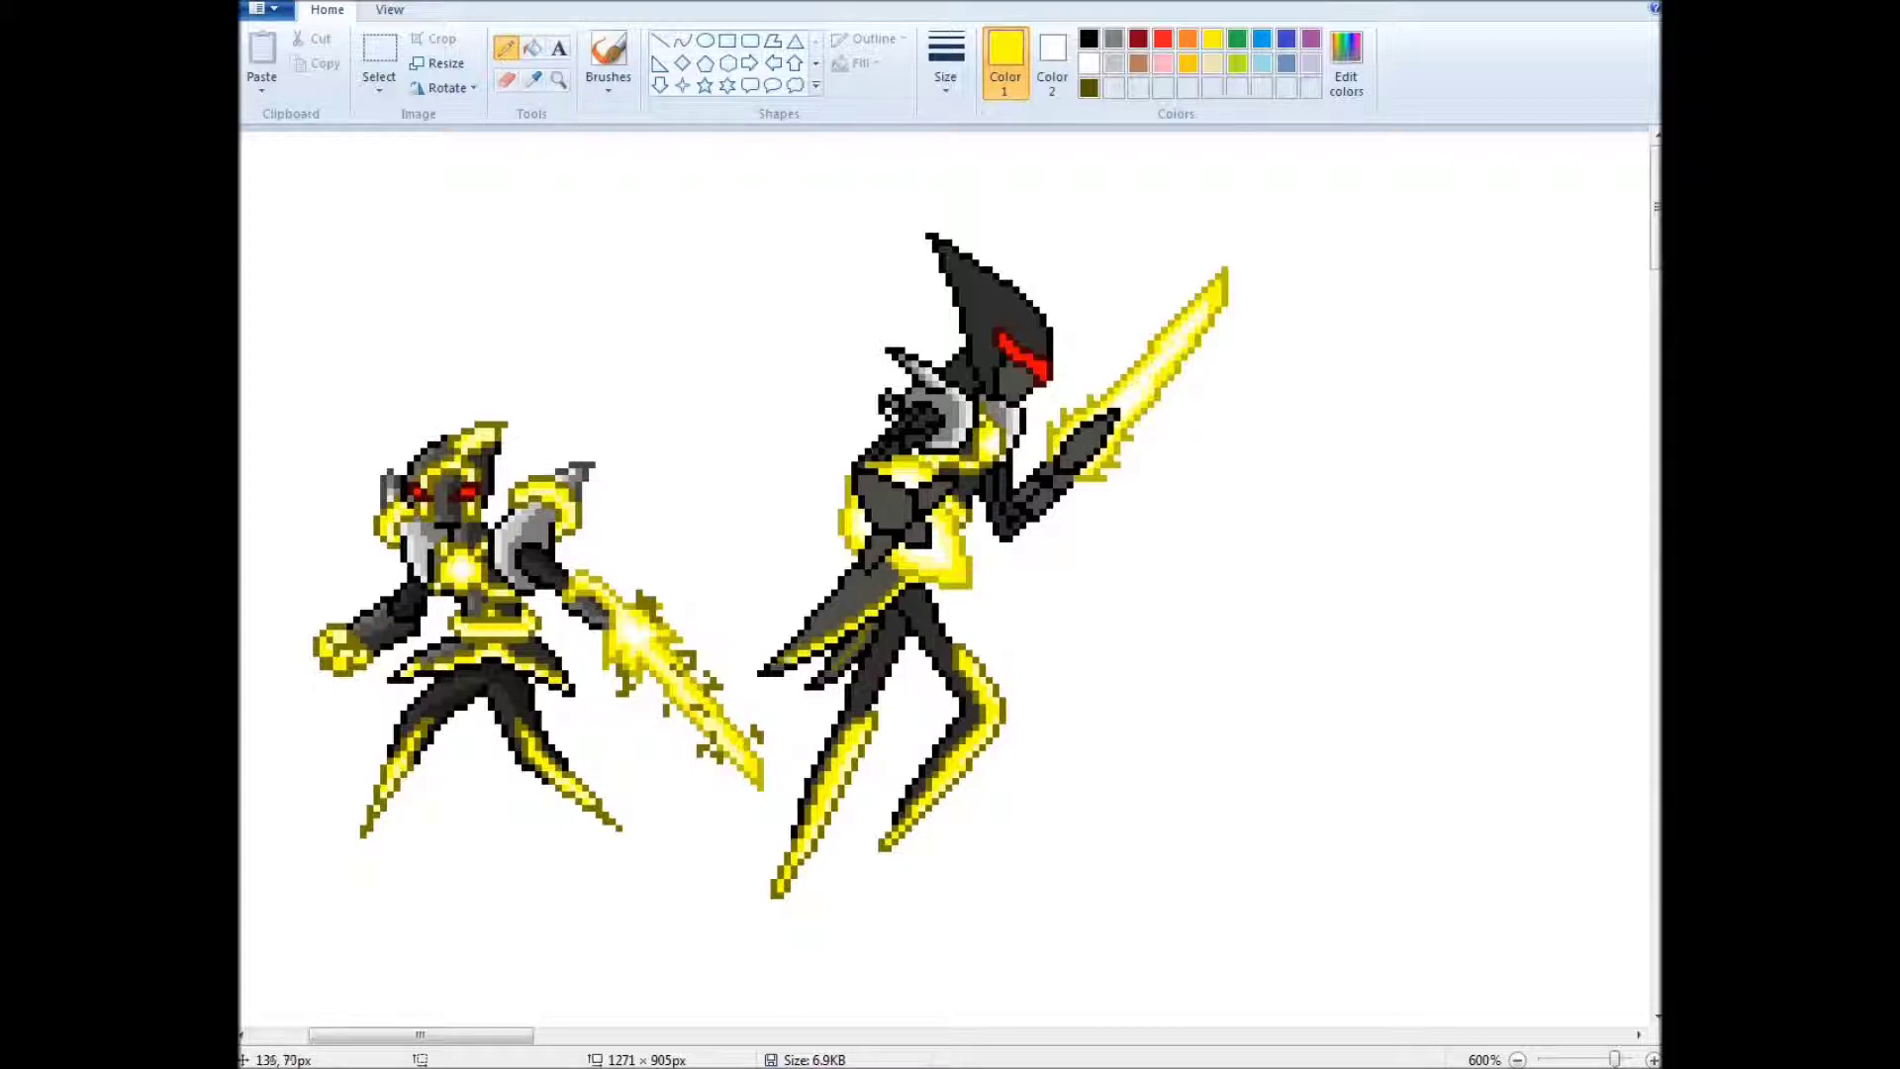
pyautogui.click(841, 655)
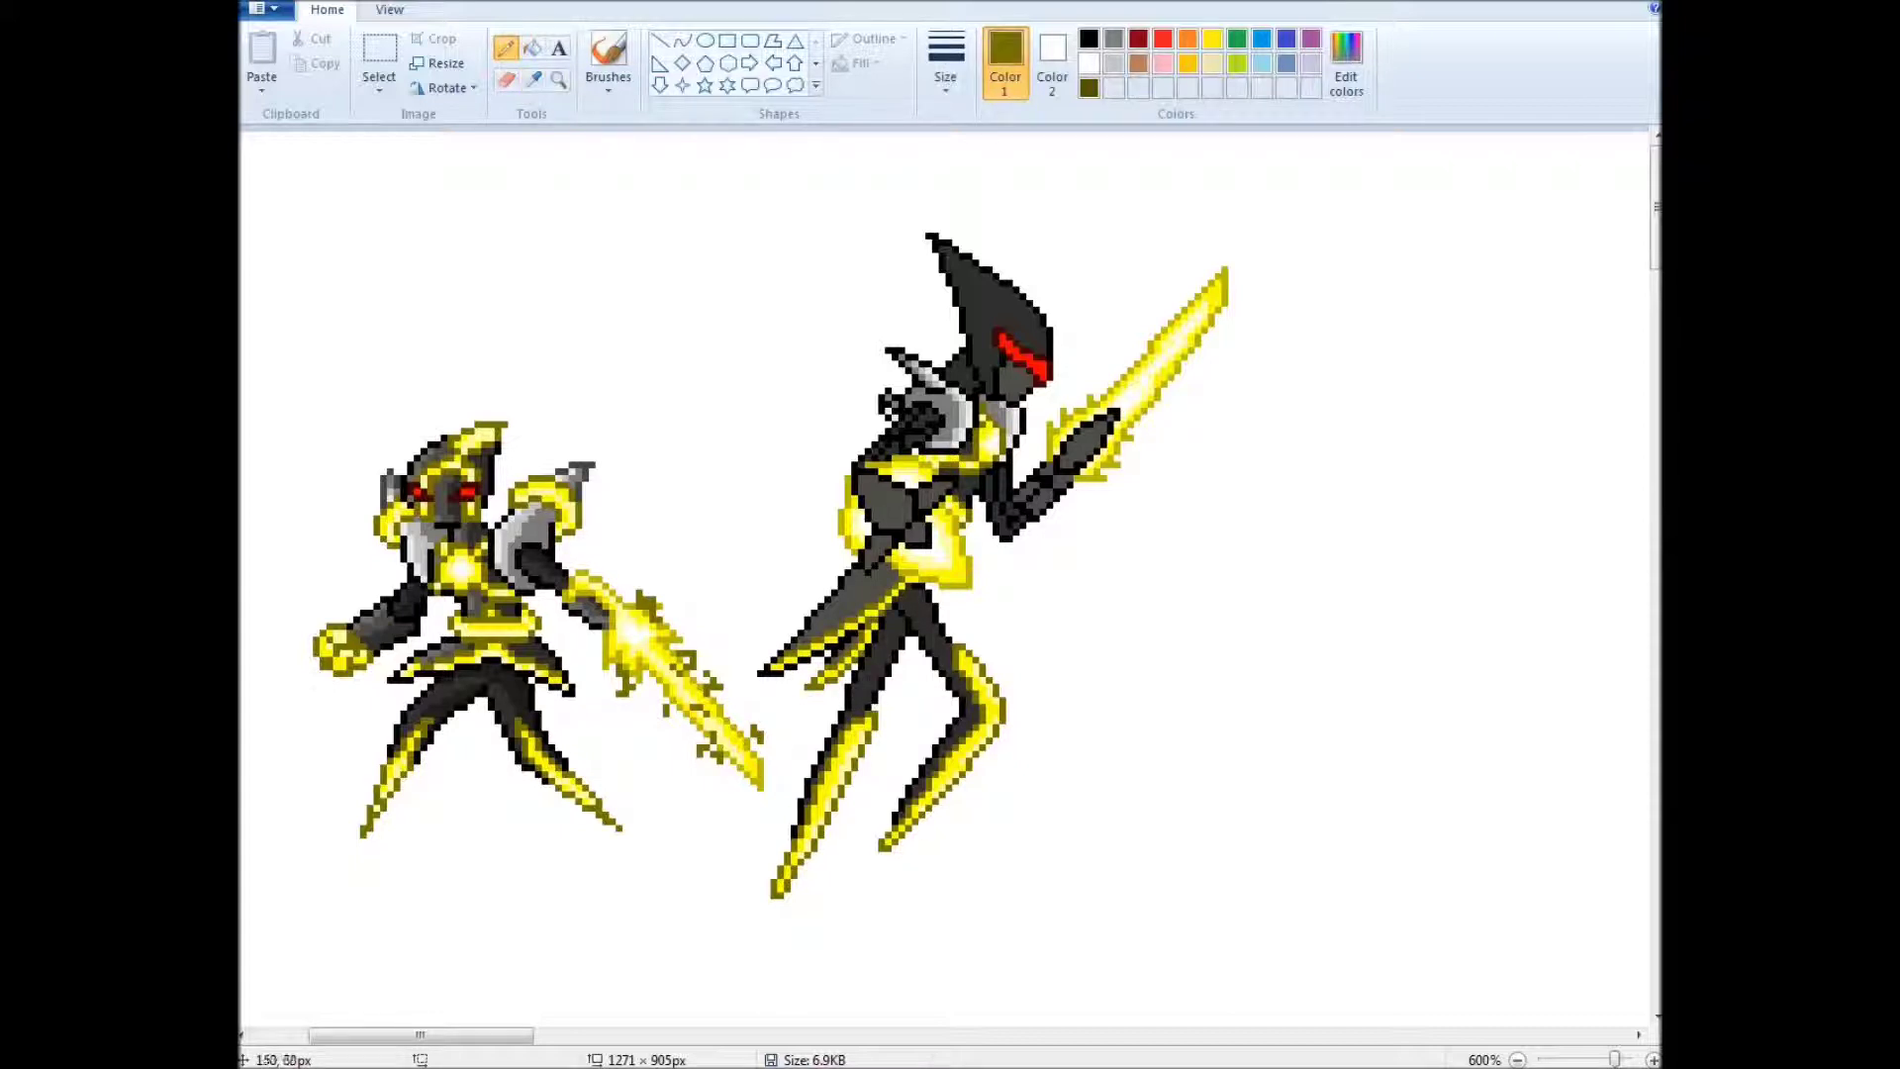
# Draw bright yellow accent stripes along both arms and across the waist of the new warrior
pyautogui.click(789, 579)
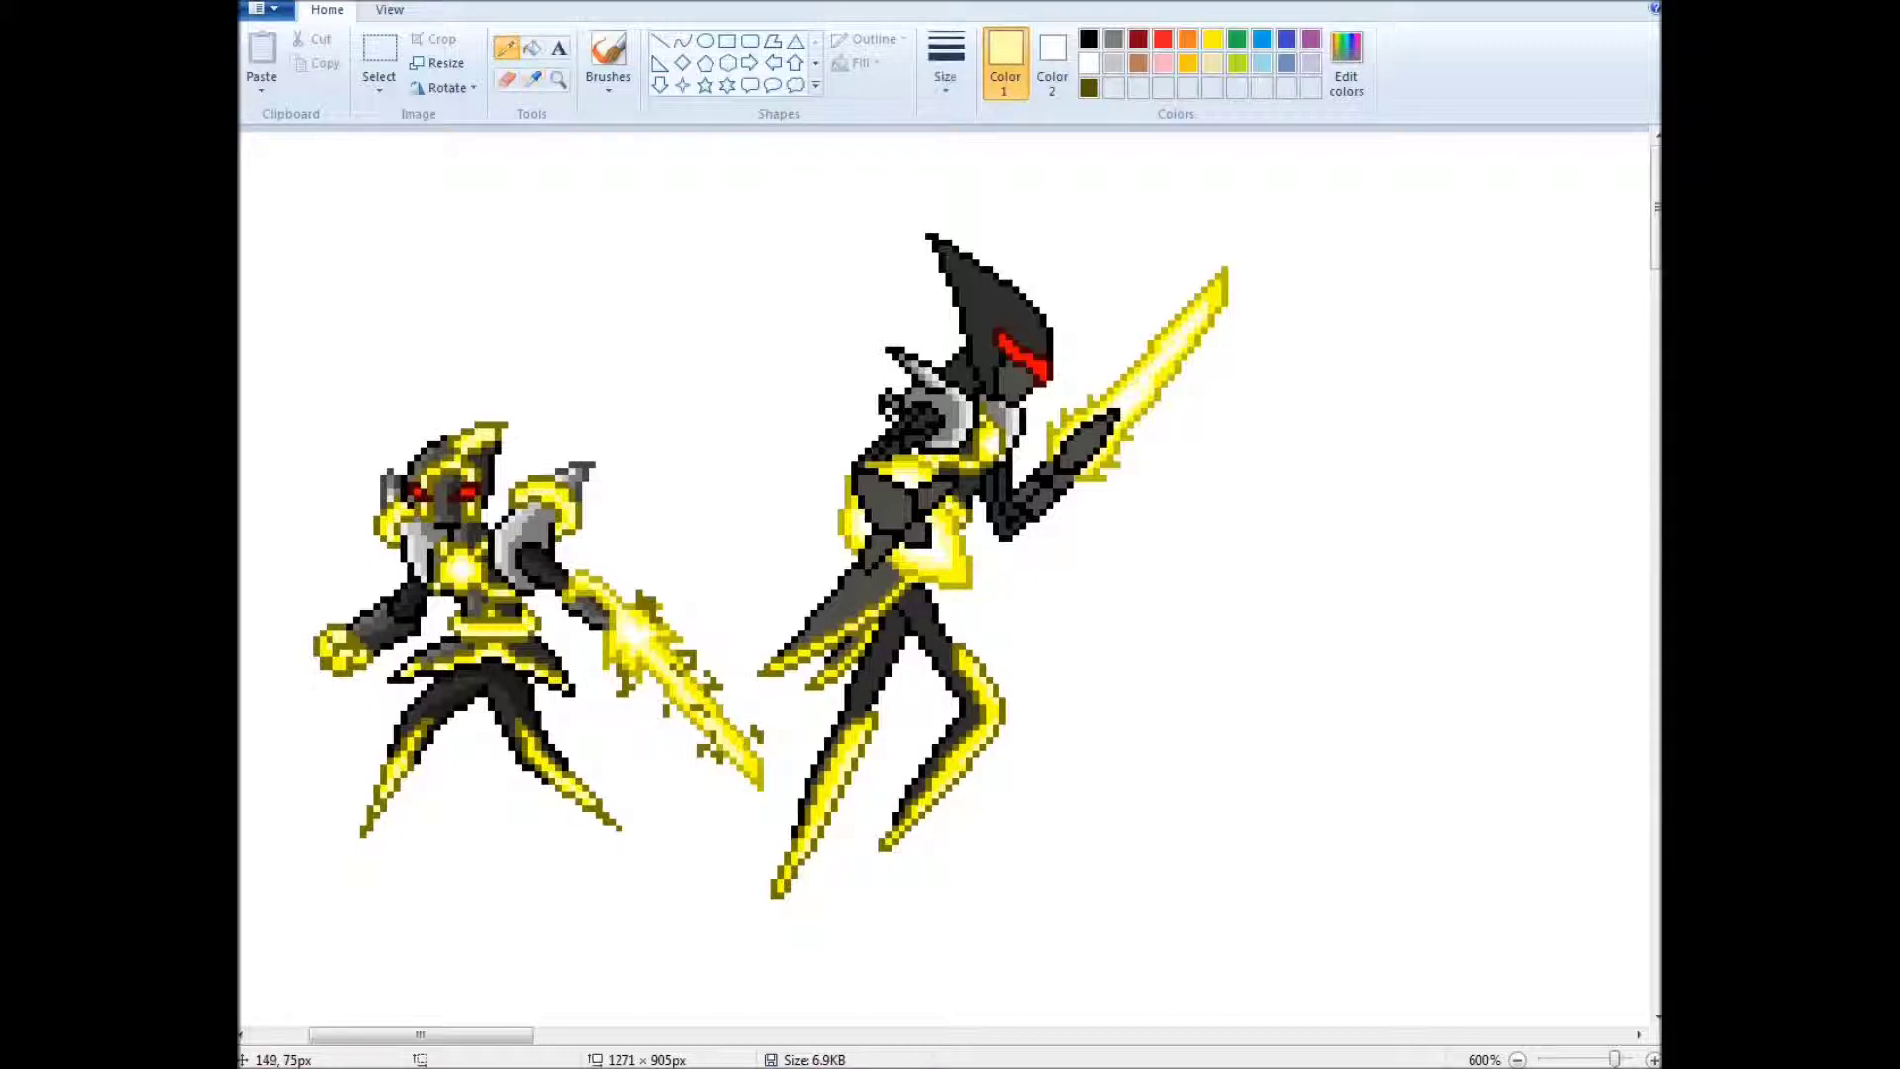
pyautogui.click(982, 478)
pyautogui.moveTo(873, 460)
pyautogui.mouseDown()
pyautogui.moveTo(935, 424)
pyautogui.moveTo(903, 455)
pyautogui.moveTo(1025, 529)
pyautogui.moveTo(894, 505)
pyautogui.moveTo(925, 543)
pyautogui.mouseUp()
pyautogui.moveTo(921, 507); pyautogui.dragTo(949, 485)
pyautogui.moveTo(886, 536); pyautogui.dragTo(873, 562)
pyautogui.moveTo(1027, 503)
pyautogui.mouseDown()
pyautogui.moveTo(1055, 477)
pyautogui.moveTo(1067, 495)
pyautogui.mouseUp()
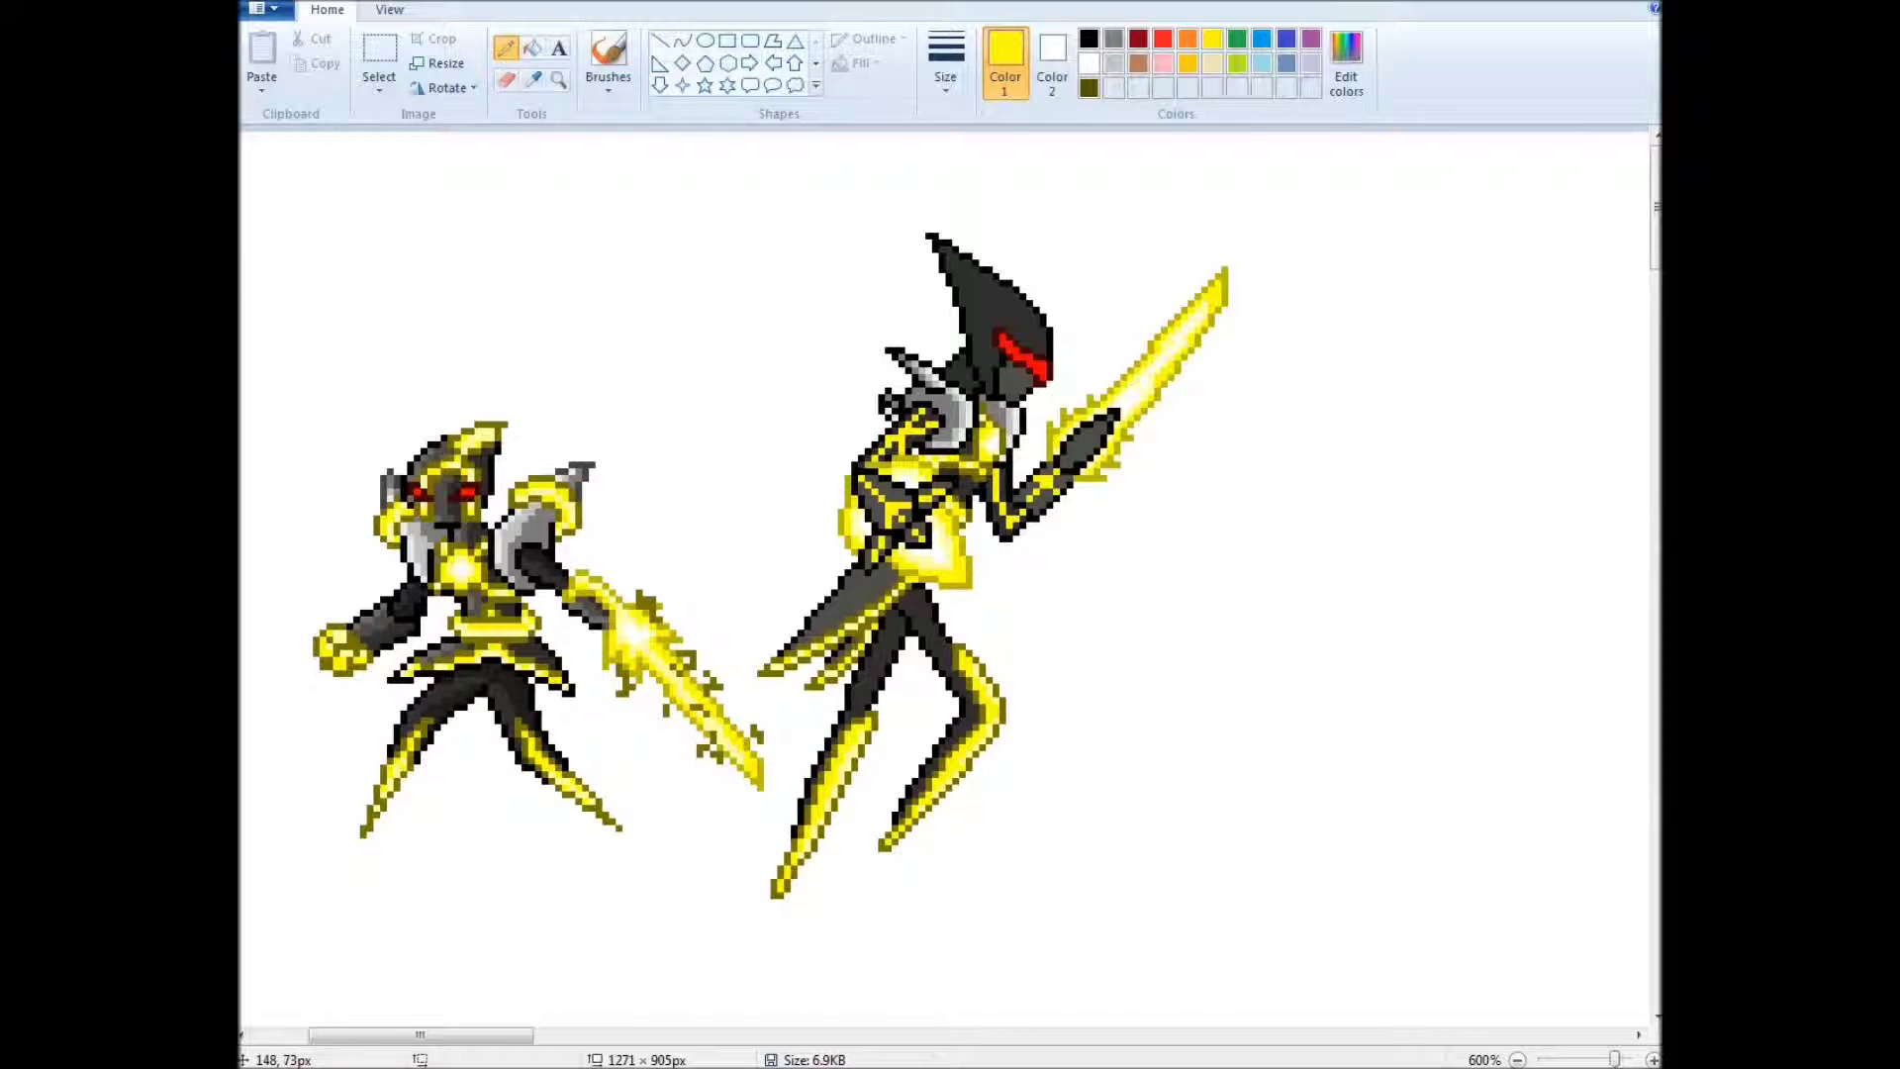
# Add yellow accent lines down the new warrior's thighs using colours sampled from the existing artwork
pyautogui.click(535, 79)
pyautogui.click(1008, 483)
pyautogui.click(534, 79)
pyautogui.click(950, 569)
pyautogui.moveTo(899, 617)
pyautogui.mouseDown()
pyautogui.moveTo(883, 662)
pyautogui.moveTo(906, 599)
pyautogui.moveTo(945, 646)
pyautogui.mouseUp()
# Shade the helmet and the sword-arm gauntlet with sampled dark grey tones
pyautogui.click(535, 80)
pyautogui.click(904, 633)
pyautogui.click(534, 79)
pyautogui.click(980, 287)
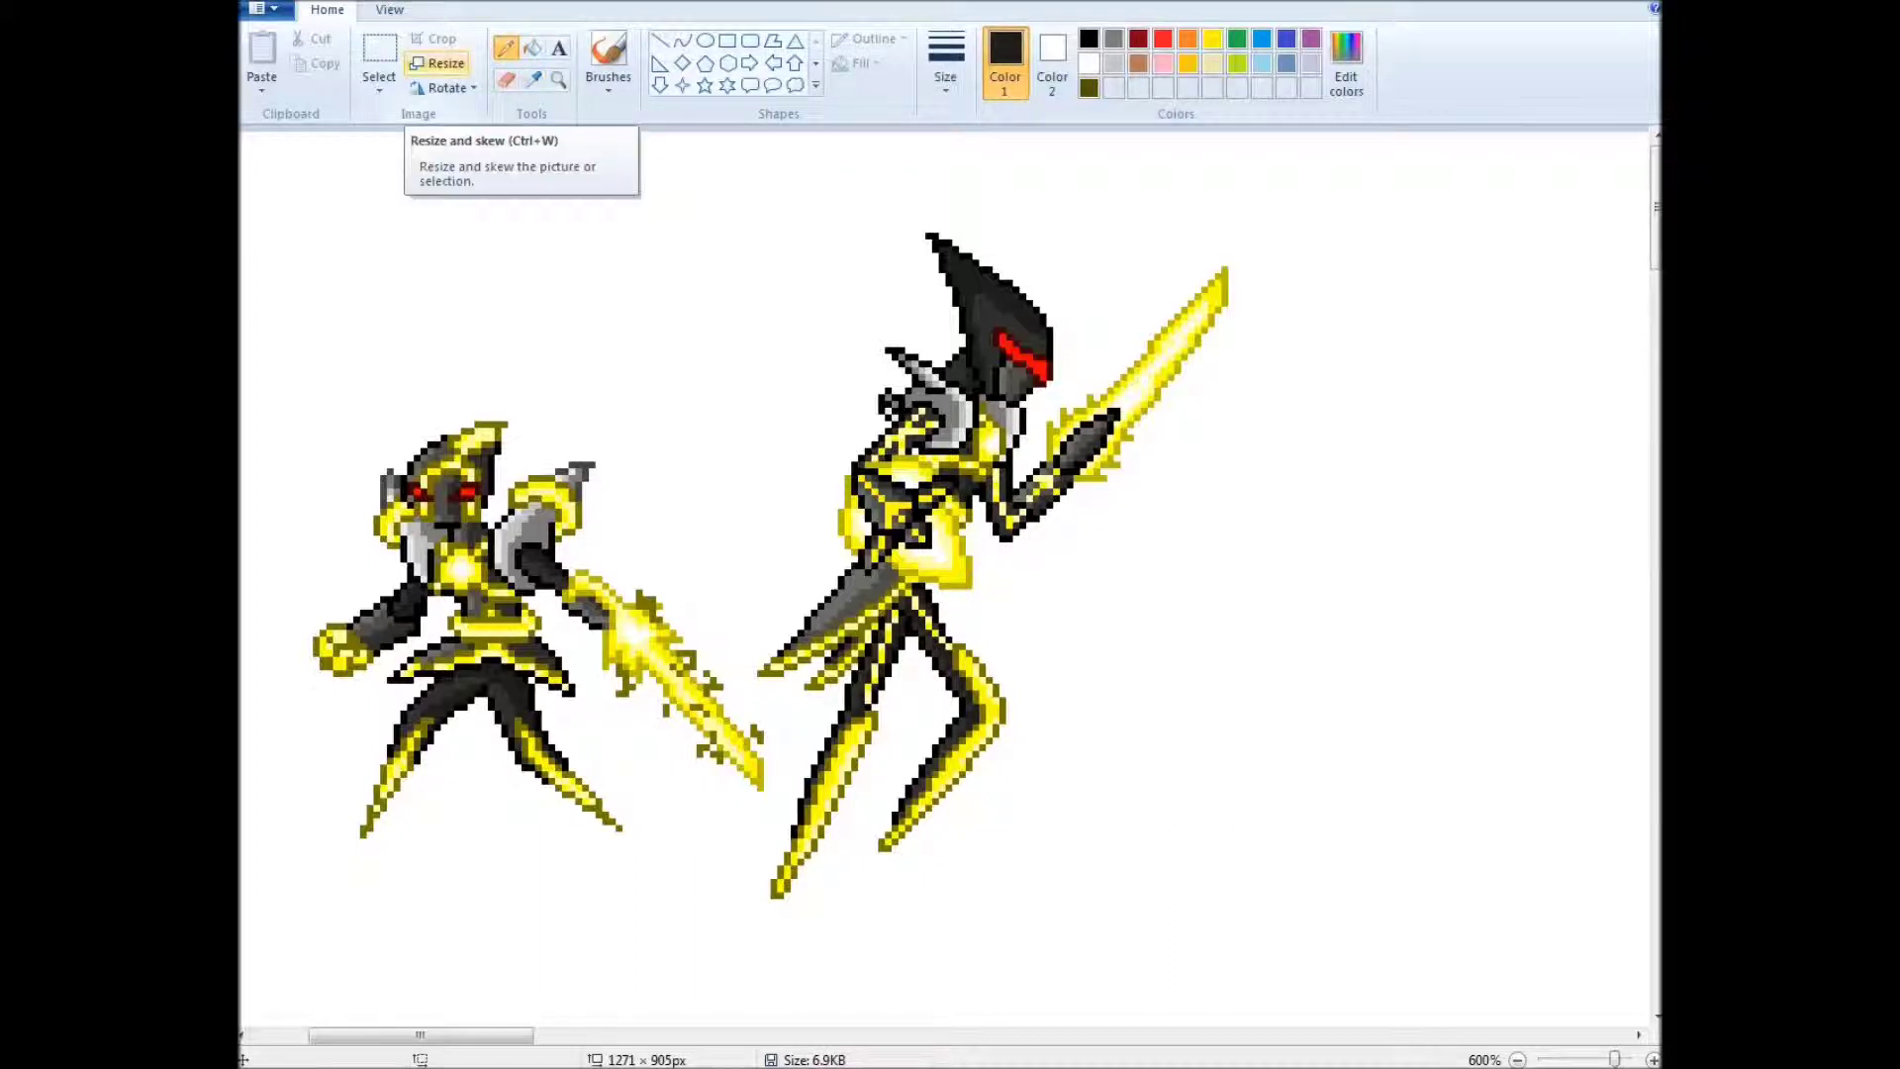
# Outline looping cables in olive behind the back, beside the neck and under the forward elbow
pyautogui.click(532, 79)
pyautogui.click(915, 425)
pyautogui.moveTo(903, 377)
pyautogui.mouseDown()
pyautogui.moveTo(859, 354)
pyautogui.moveTo(771, 378)
pyautogui.moveTo(770, 426)
pyautogui.moveTo(826, 461)
pyautogui.moveTo(768, 436)
pyautogui.moveTo(762, 366)
pyautogui.moveTo(873, 336)
pyautogui.moveTo(759, 390)
pyautogui.moveTo(821, 453)
pyautogui.moveTo(778, 436)
pyautogui.moveTo(849, 469)
pyautogui.moveTo(766, 421)
pyautogui.moveTo(787, 357)
pyautogui.moveTo(762, 369)
pyautogui.moveTo(831, 465)
pyautogui.moveTo(798, 457)
pyautogui.moveTo(844, 460)
pyautogui.moveTo(802, 435)
pyautogui.moveTo(783, 388)
pyautogui.moveTo(849, 362)
pyautogui.moveTo(904, 394)
pyautogui.mouseUp()
pyautogui.moveTo(1042, 517)
pyautogui.mouseDown()
pyautogui.moveTo(994, 564)
pyautogui.moveTo(977, 556)
pyautogui.moveTo(980, 497)
pyautogui.moveTo(1008, 556)
pyautogui.moveTo(1033, 522)
pyautogui.mouseUp()
pyautogui.moveTo(966, 347)
pyautogui.mouseDown()
pyautogui.moveTo(953, 319)
pyautogui.moveTo(906, 332)
pyautogui.moveTo(921, 358)
pyautogui.moveTo(946, 345)
pyautogui.moveTo(777, 396)
pyautogui.moveTo(851, 471)
pyautogui.moveTo(919, 319)
pyautogui.mouseUp()
# Colour the looping cables with sampled yellow, olive and pale yellow highlights
pyautogui.click(534, 79)
pyautogui.click(995, 443)
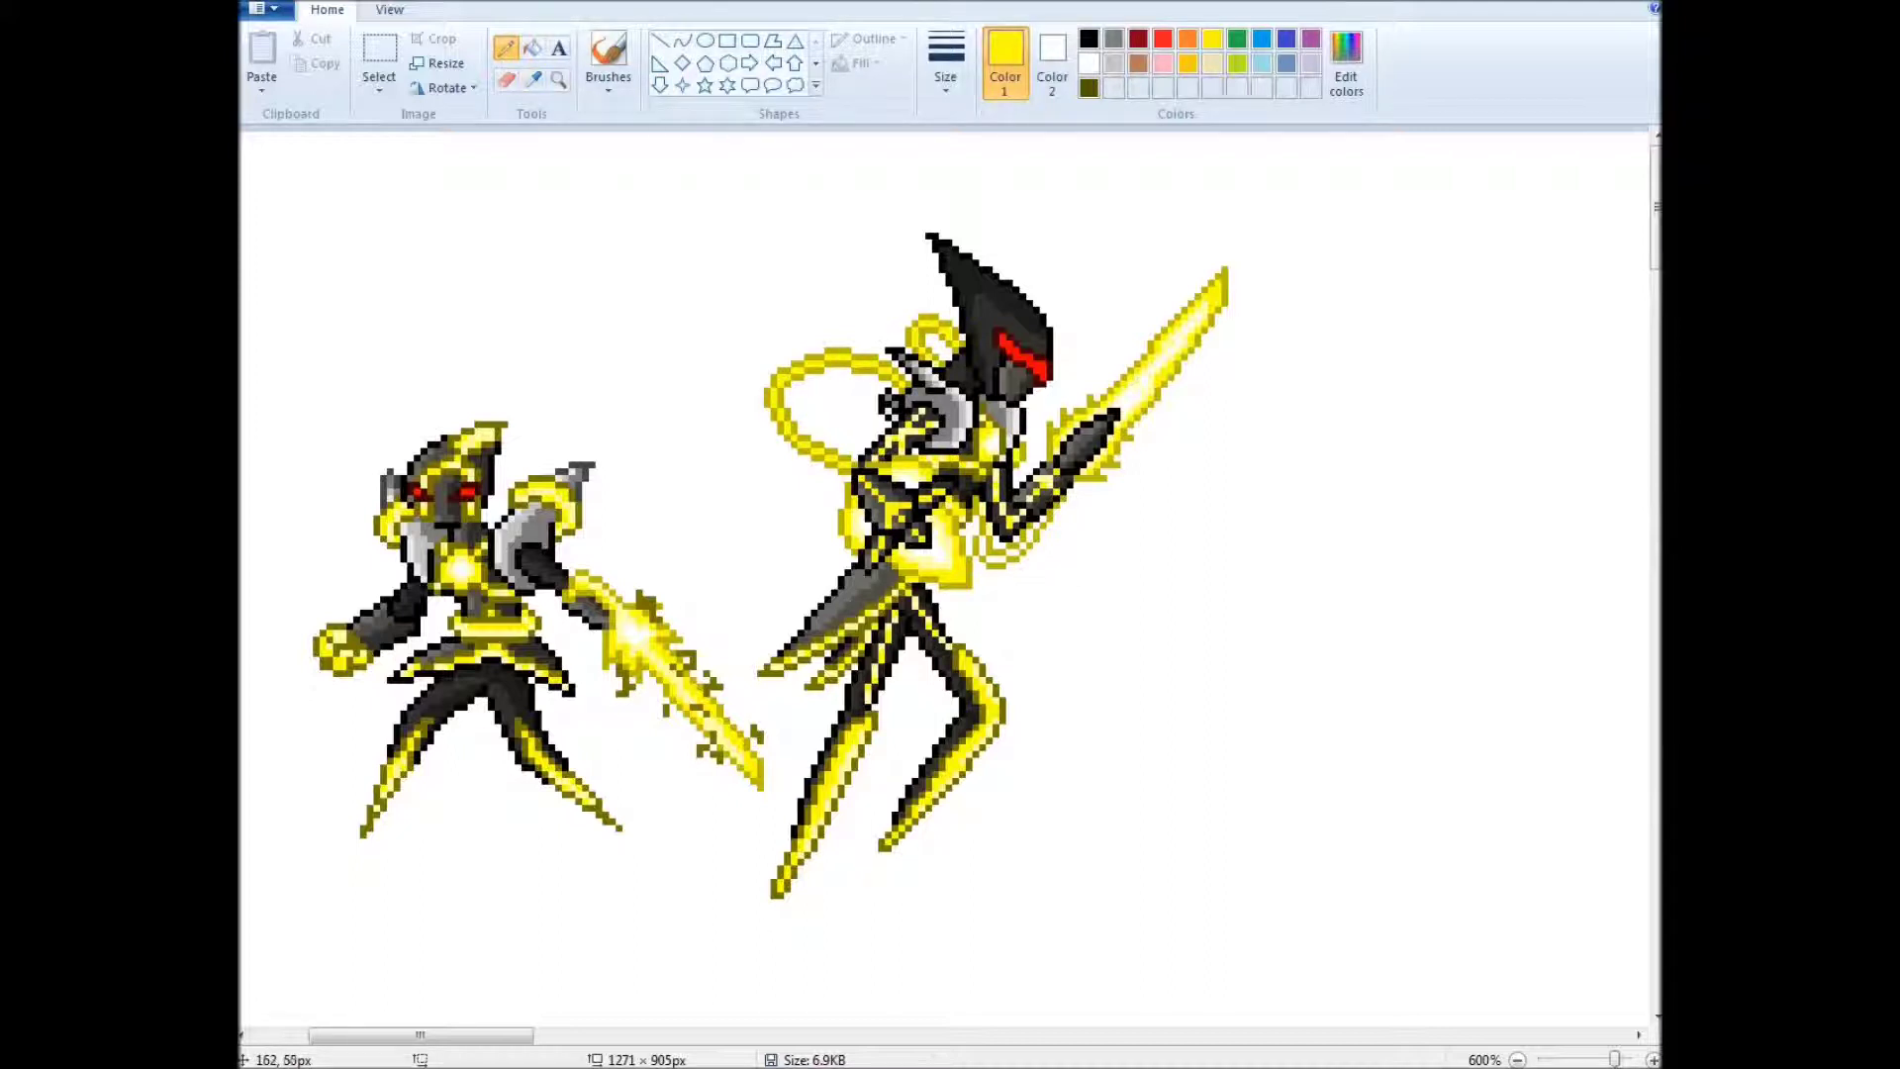
pyautogui.click(534, 79)
pyautogui.click(838, 456)
pyautogui.moveTo(807, 360)
pyautogui.mouseDown()
pyautogui.moveTo(891, 363)
pyautogui.moveTo(831, 350)
pyautogui.moveTo(777, 425)
pyautogui.moveTo(849, 473)
pyautogui.mouseUp()
pyautogui.moveTo(945, 355)
pyautogui.mouseDown()
pyautogui.moveTo(916, 319)
pyautogui.moveTo(930, 364)
pyautogui.mouseUp()
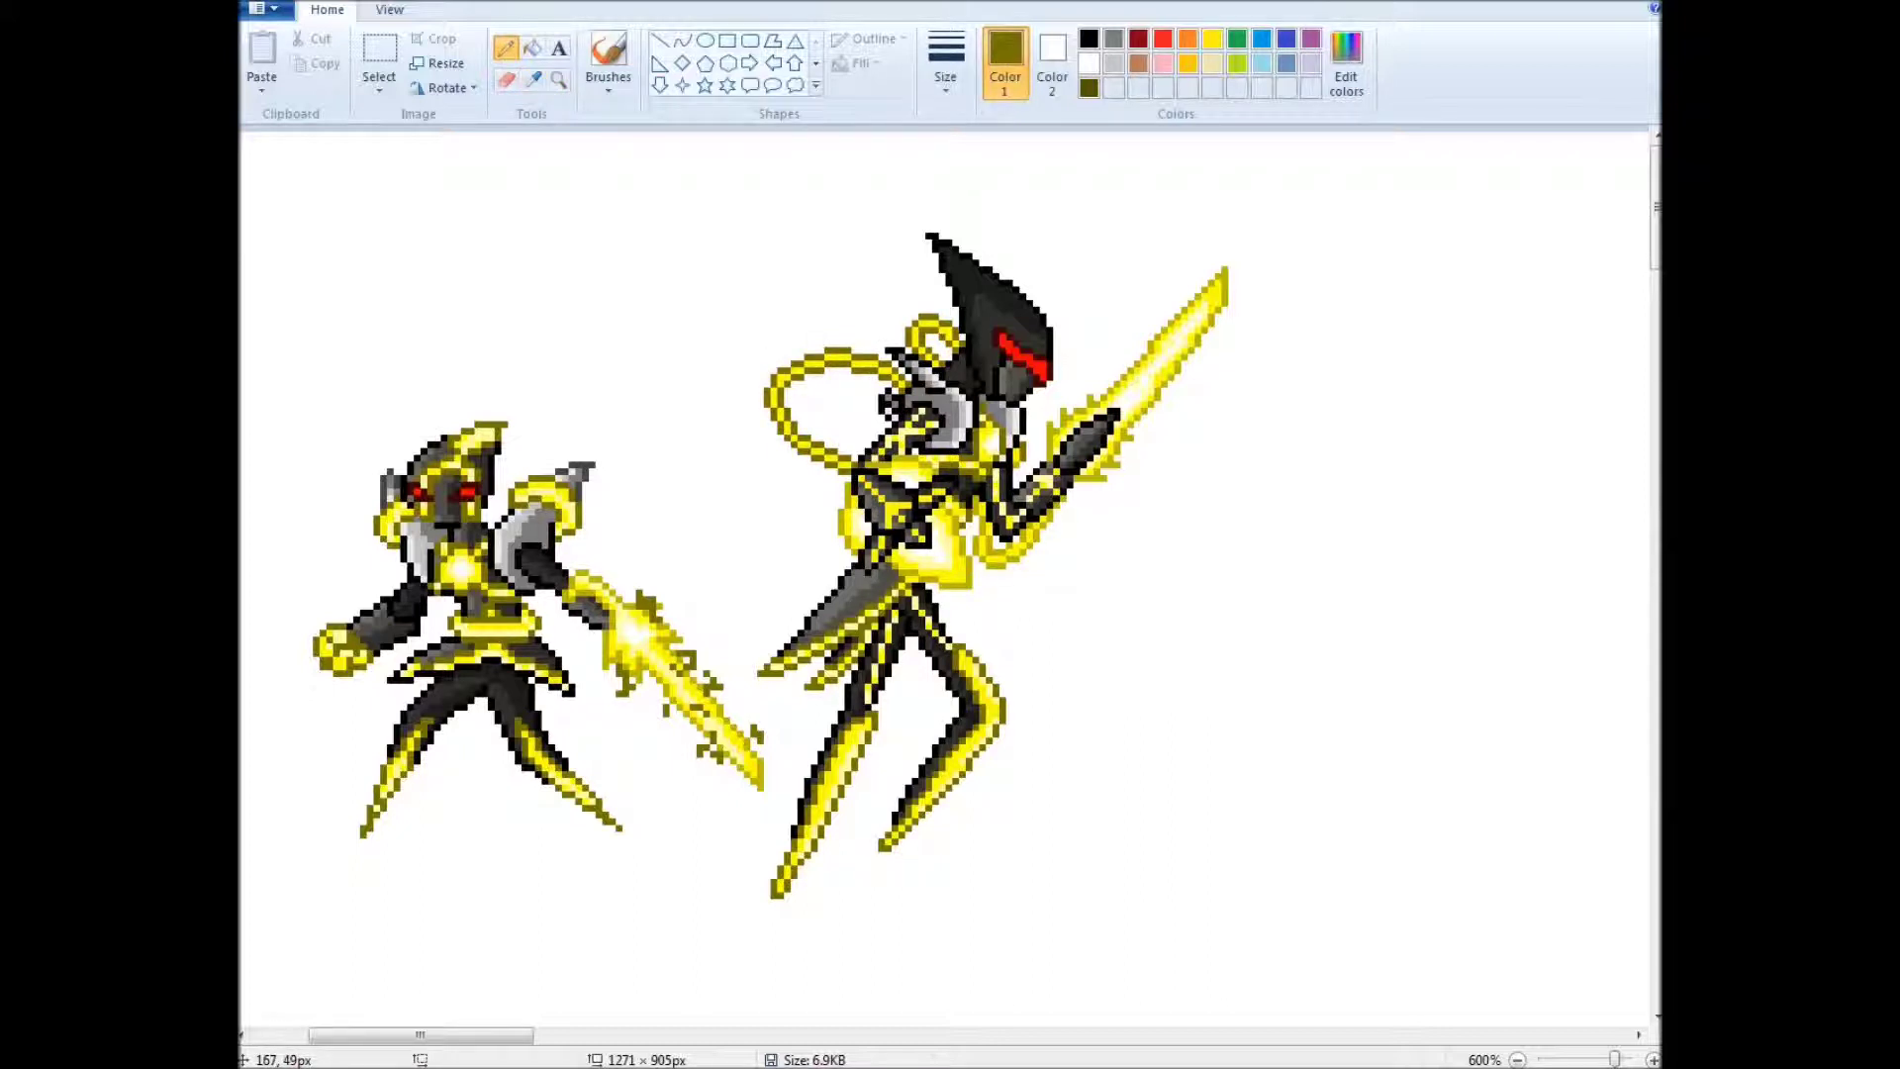
pyautogui.click(535, 79)
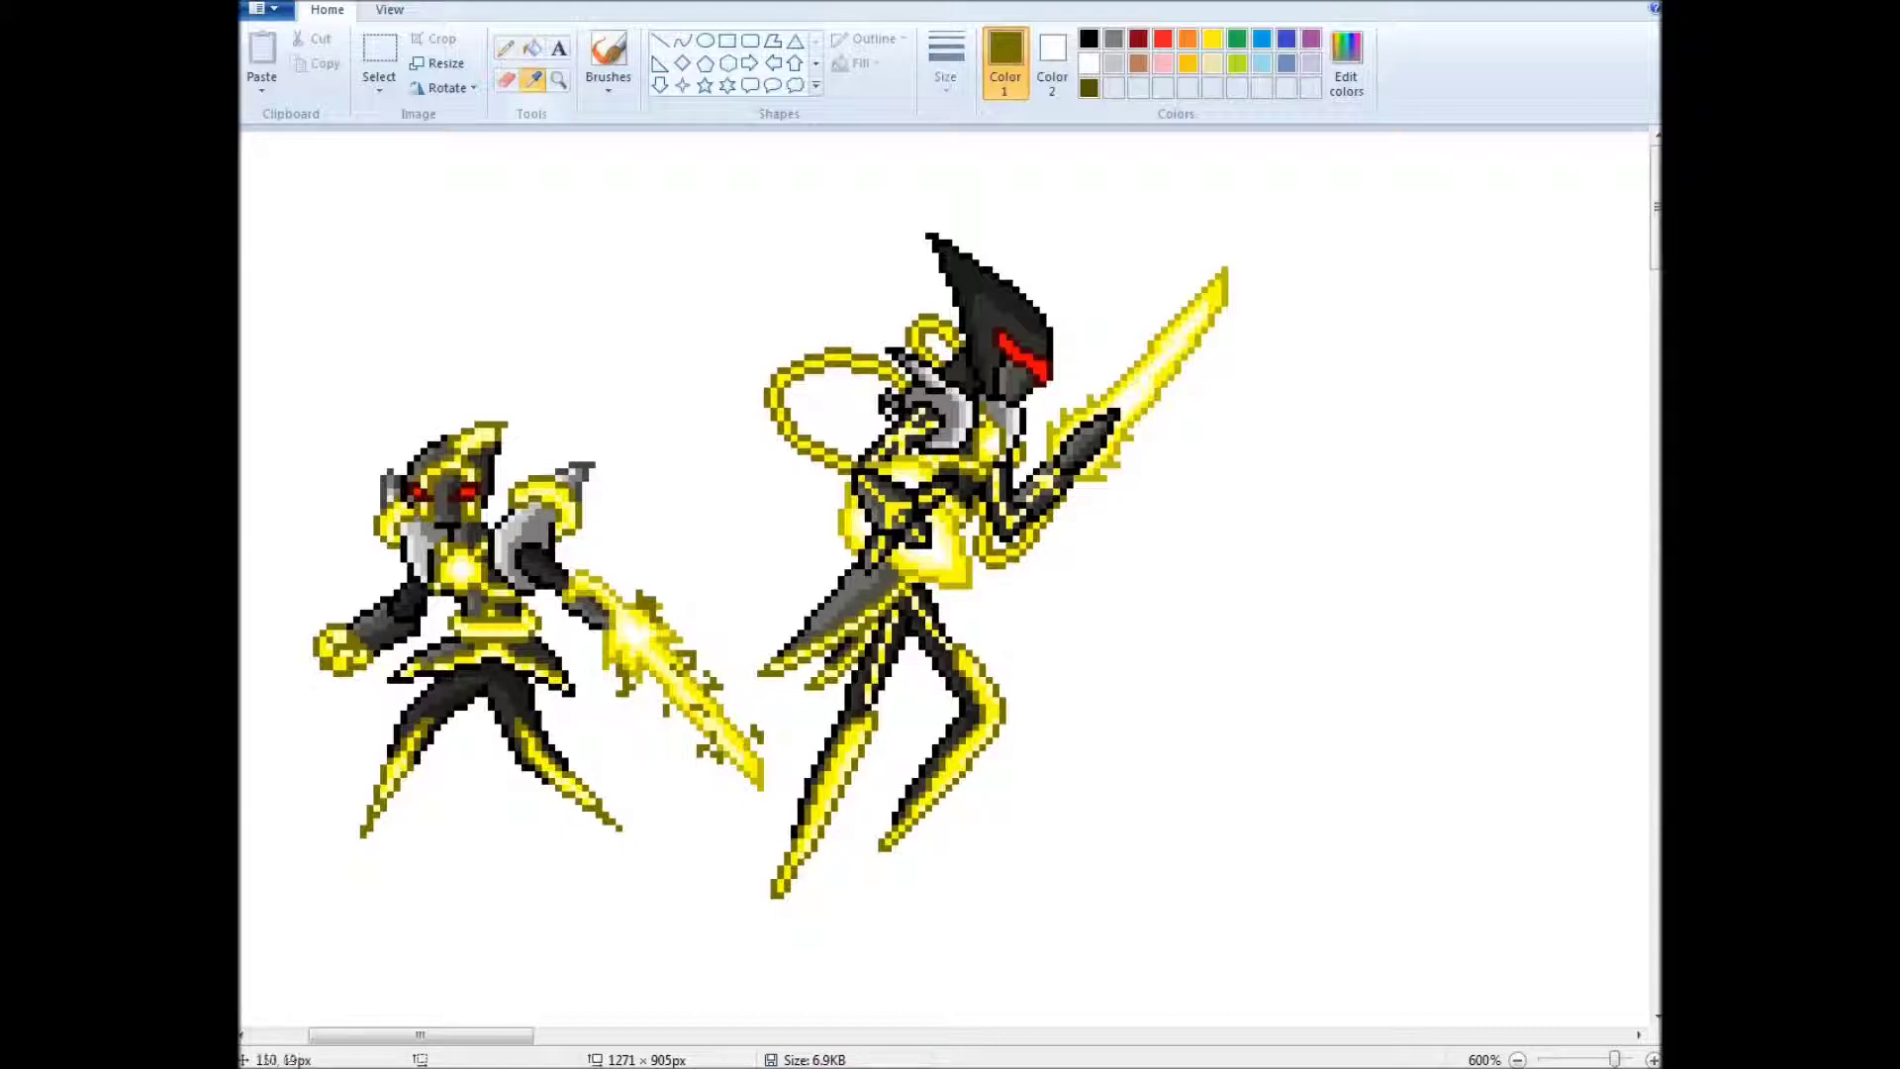
pyautogui.click(777, 422)
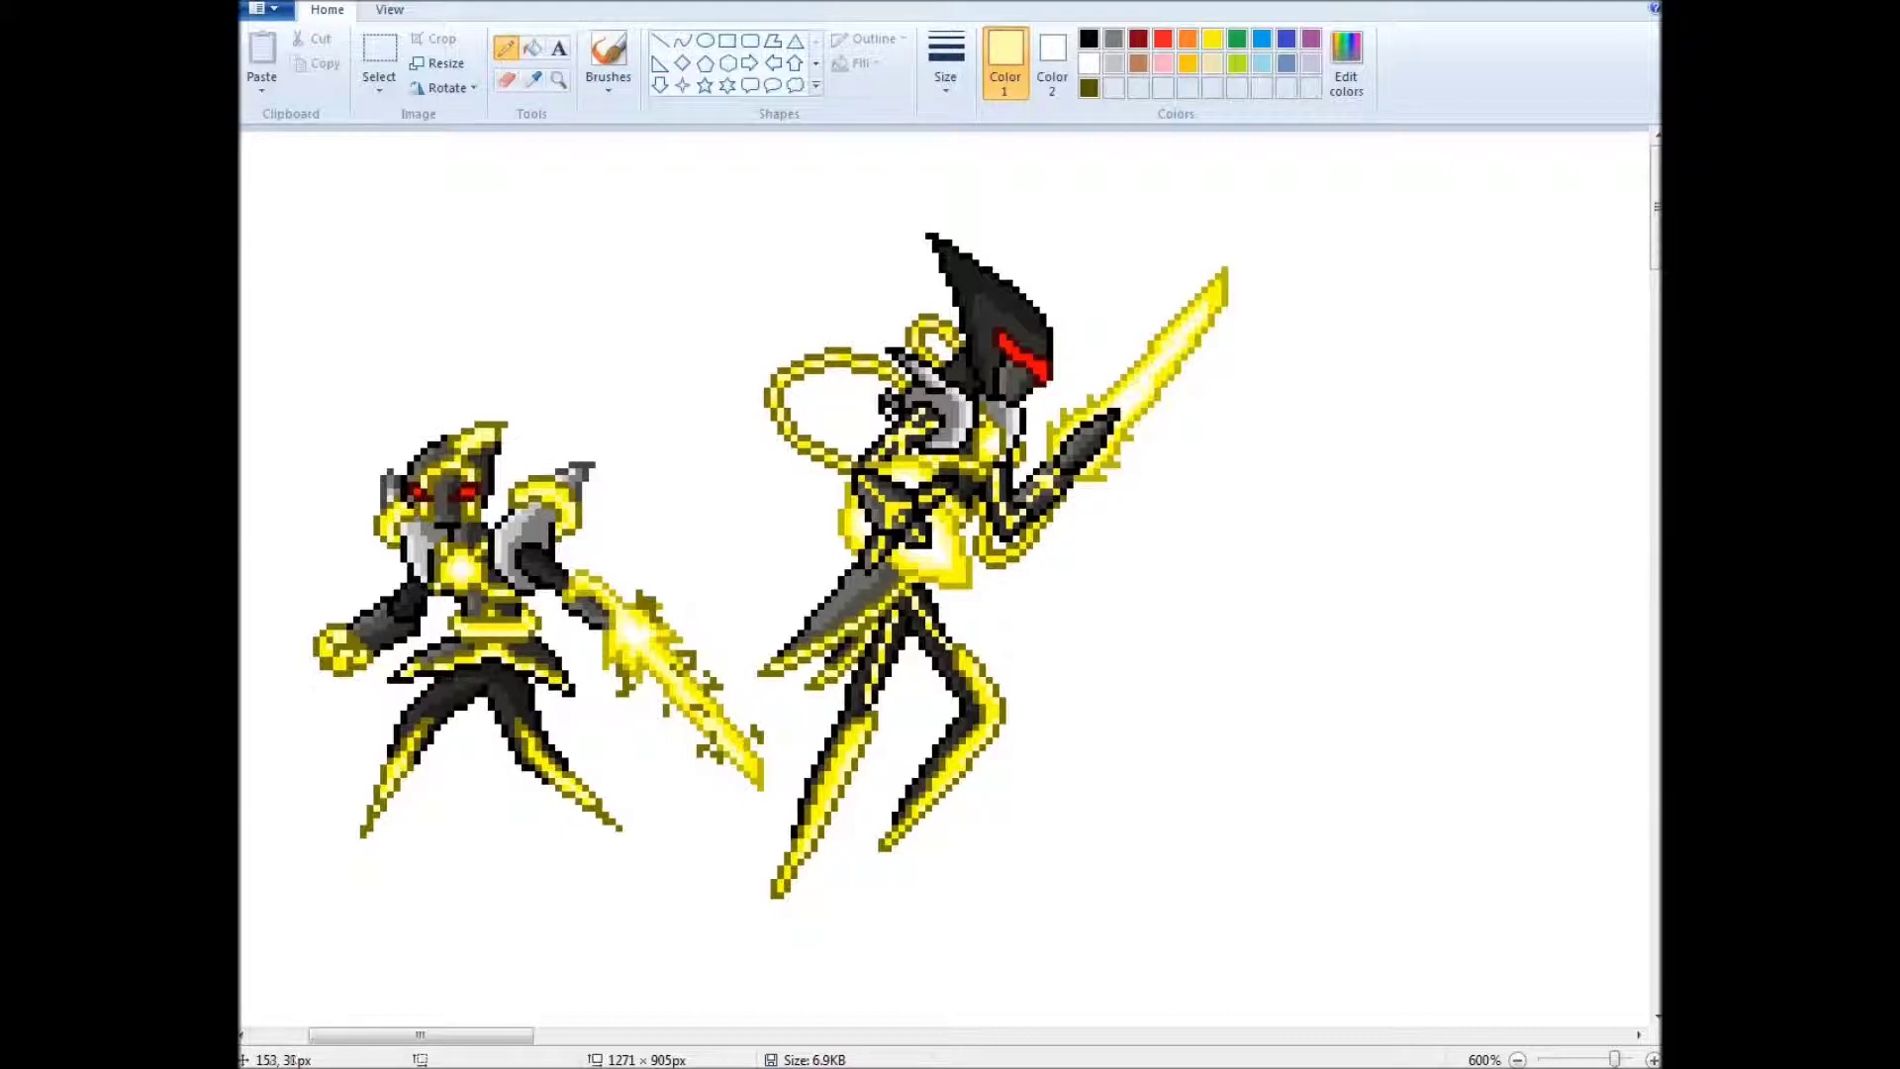
# Mix a series of custom light red tints and use them to highlight the red visor
pyautogui.click(535, 79)
pyautogui.click(747, 511)
pyautogui.click(1346, 69)
pyautogui.click(738, 679)
pyautogui.click(1346, 69)
pyautogui.click(738, 679)
pyautogui.click(1346, 69)
pyautogui.click(743, 683)
pyautogui.click(1346, 69)
pyautogui.click(743, 683)
pyautogui.click(1346, 69)
pyautogui.click(742, 683)
pyautogui.click(1346, 70)
pyautogui.press('Return')
# Soften the shoulder spikes with sampled greys and add yellow accents to the face below the visor
pyautogui.click(534, 79)
pyautogui.click(900, 354)
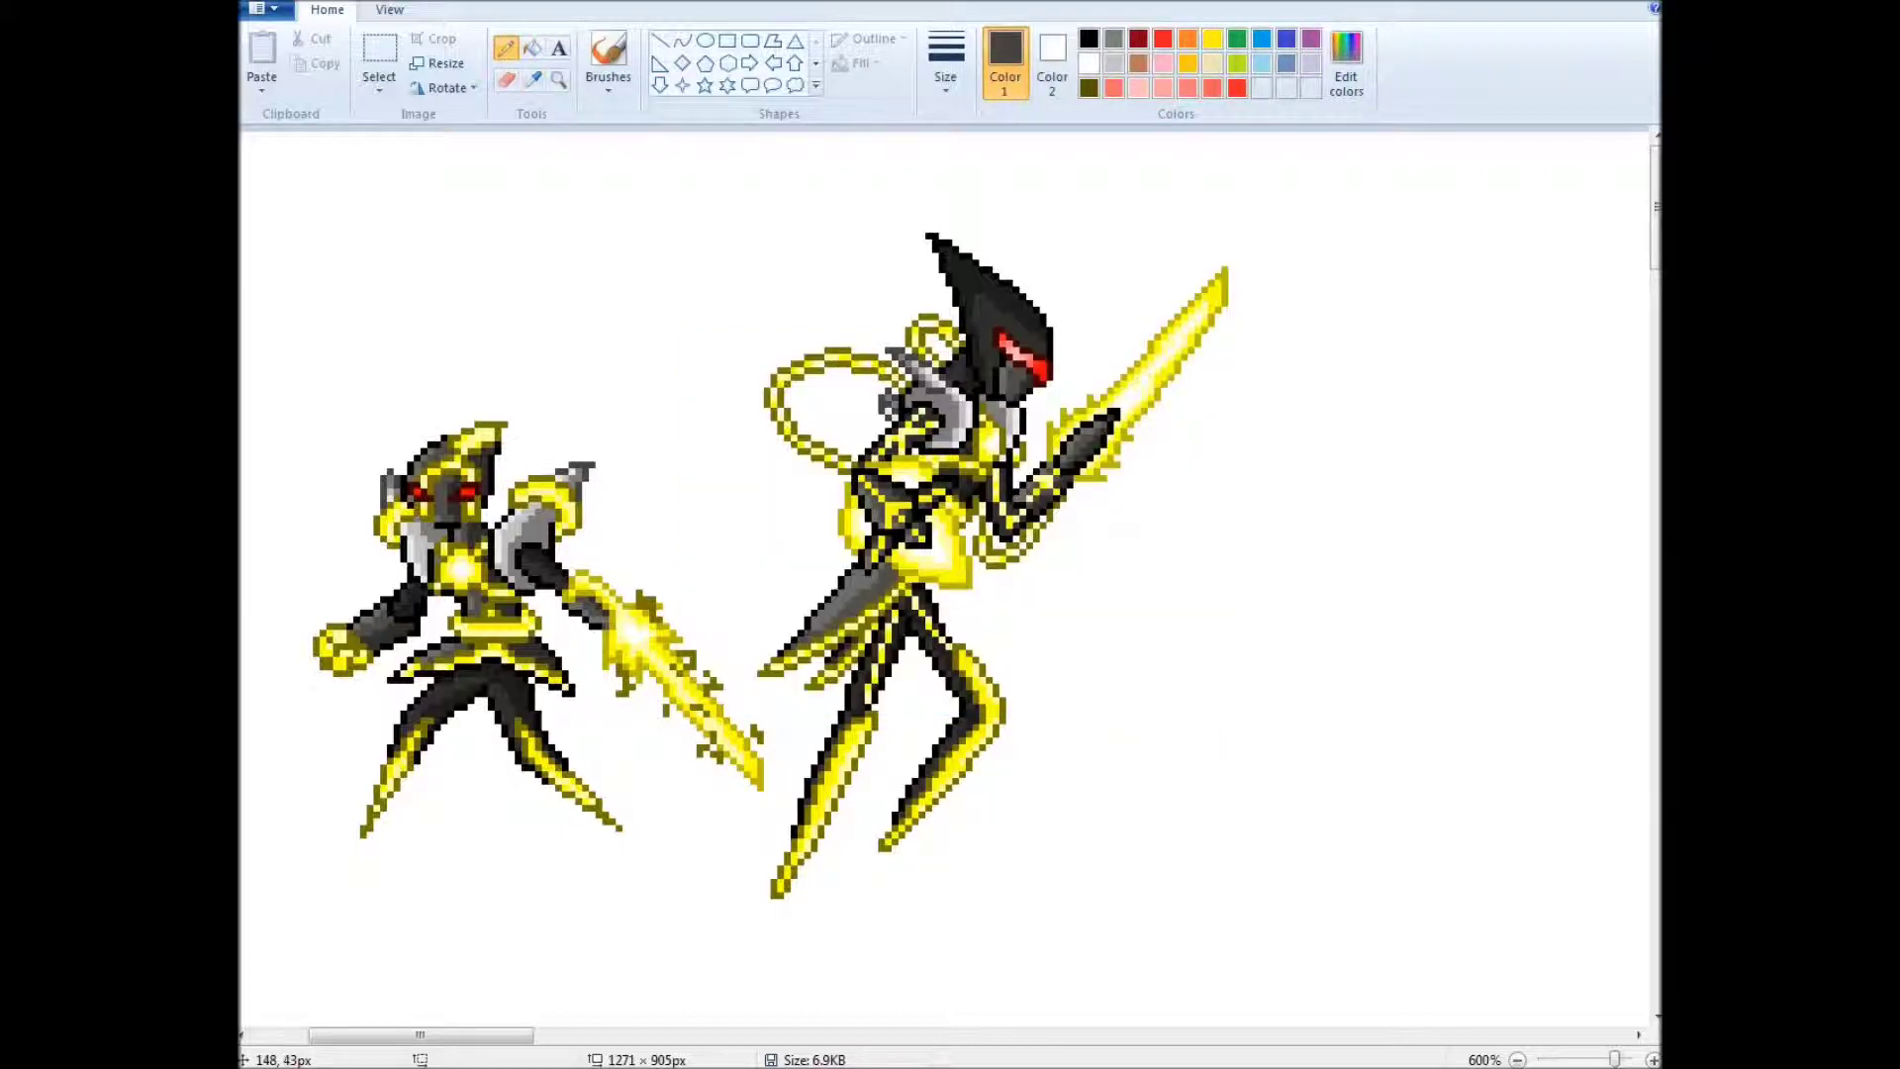
pyautogui.click(534, 79)
pyautogui.click(975, 450)
pyautogui.click(1019, 383)
pyautogui.click(534, 79)
pyautogui.click(1010, 381)
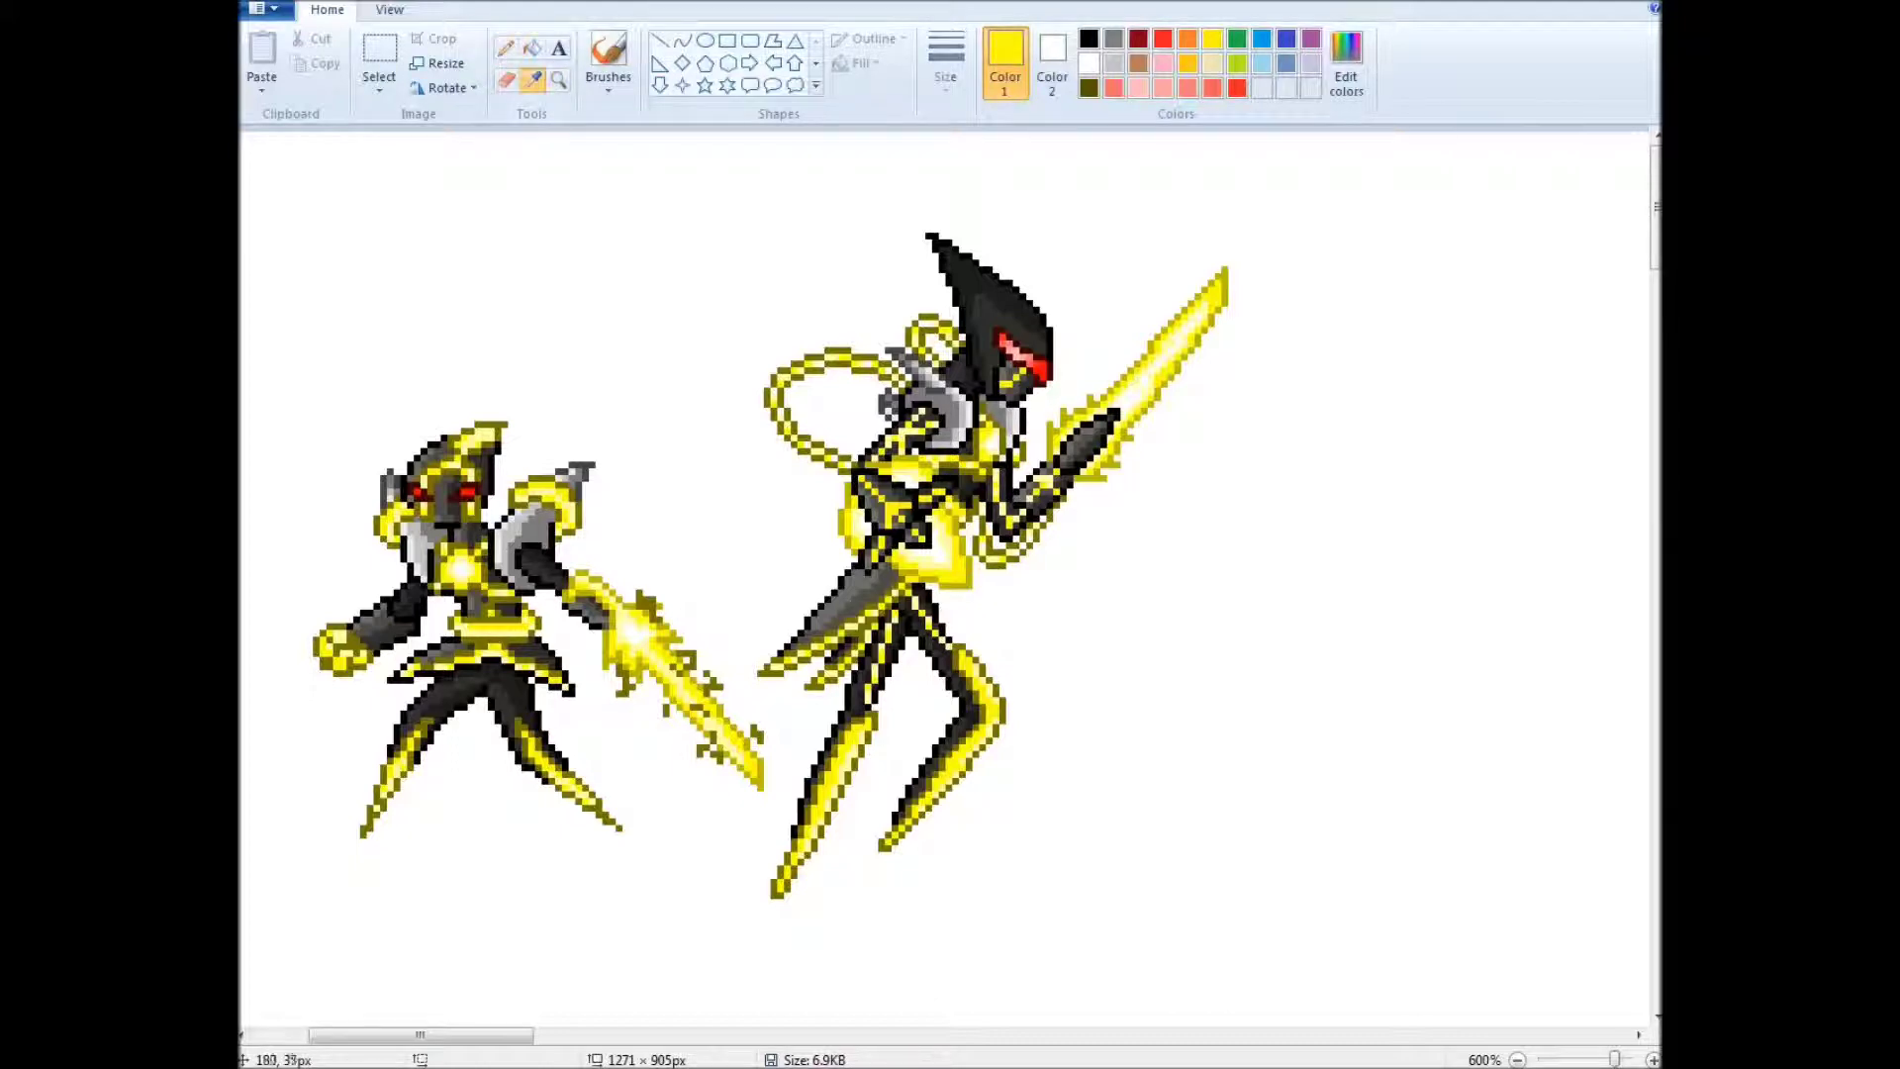
# Refine the waist area around the resting hand with black and sampled dark grey pixels
pyautogui.hscroll(1, 950, 564)
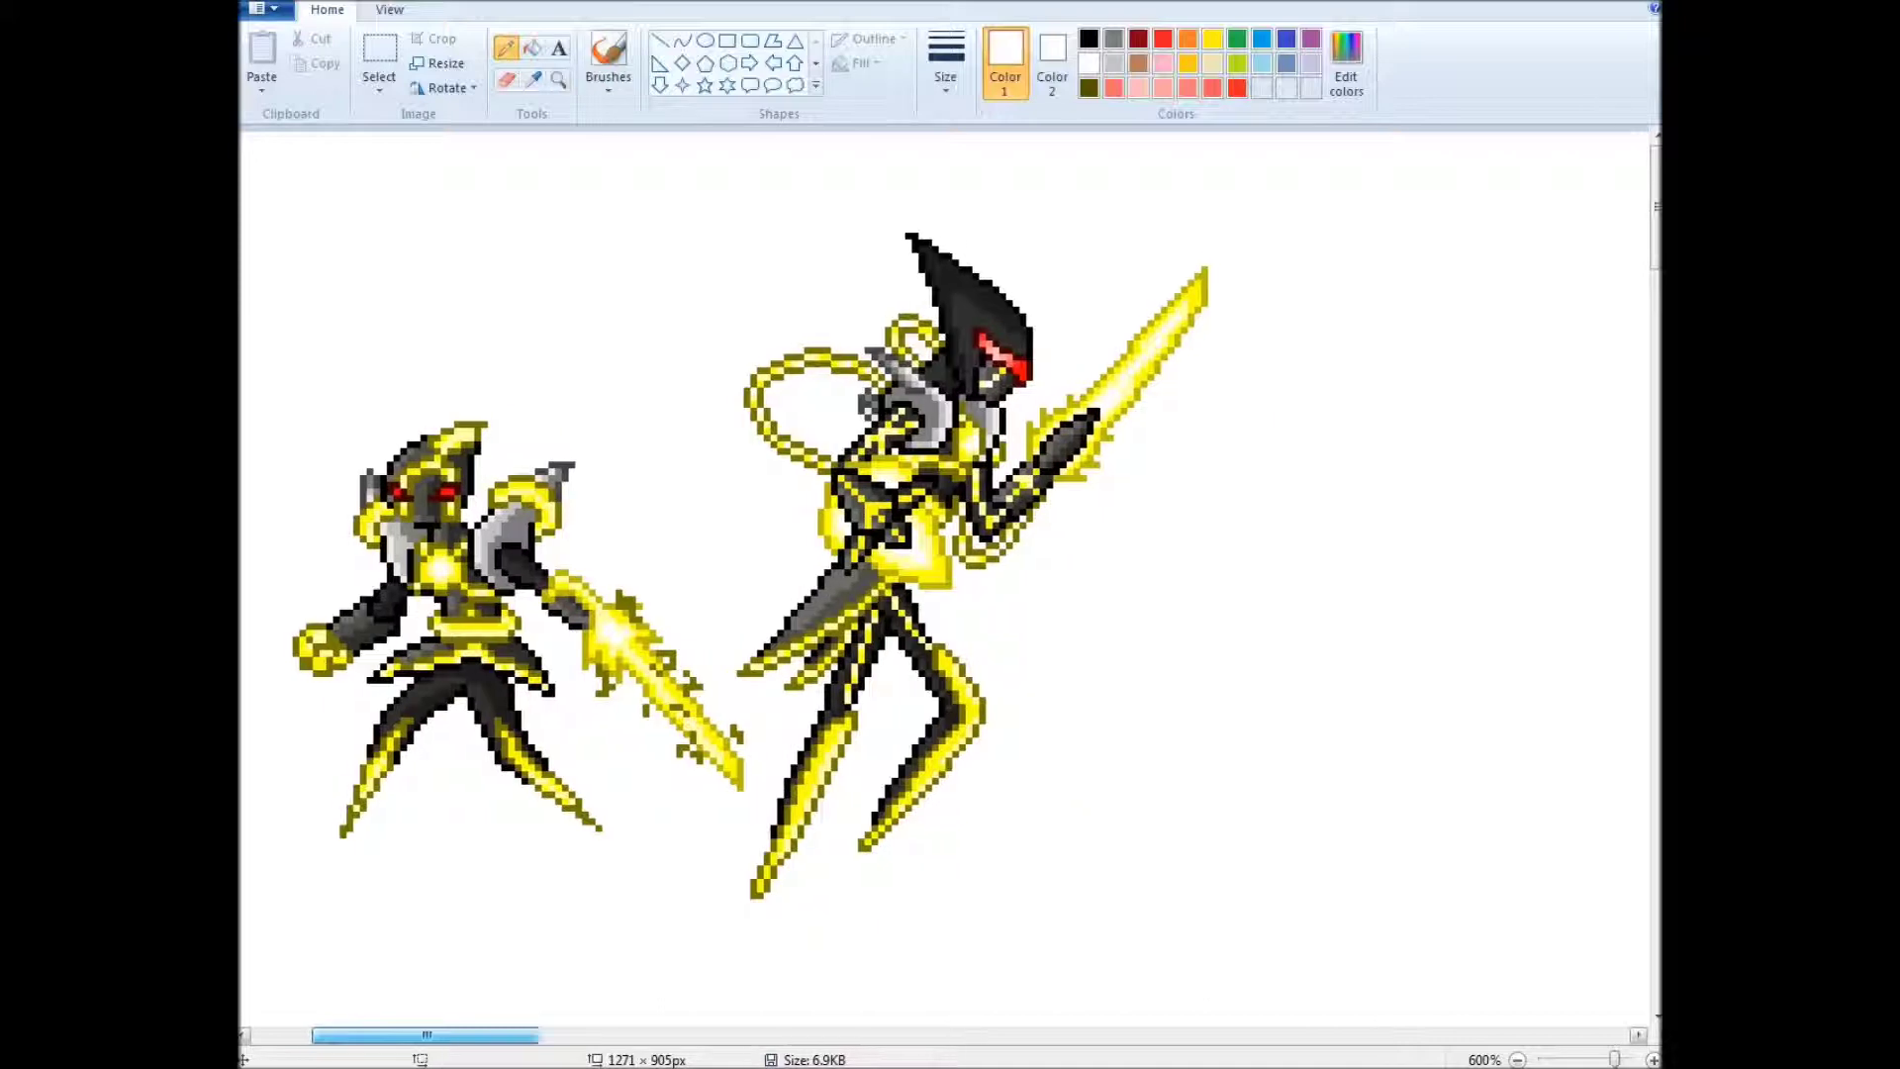
pyautogui.click(1088, 38)
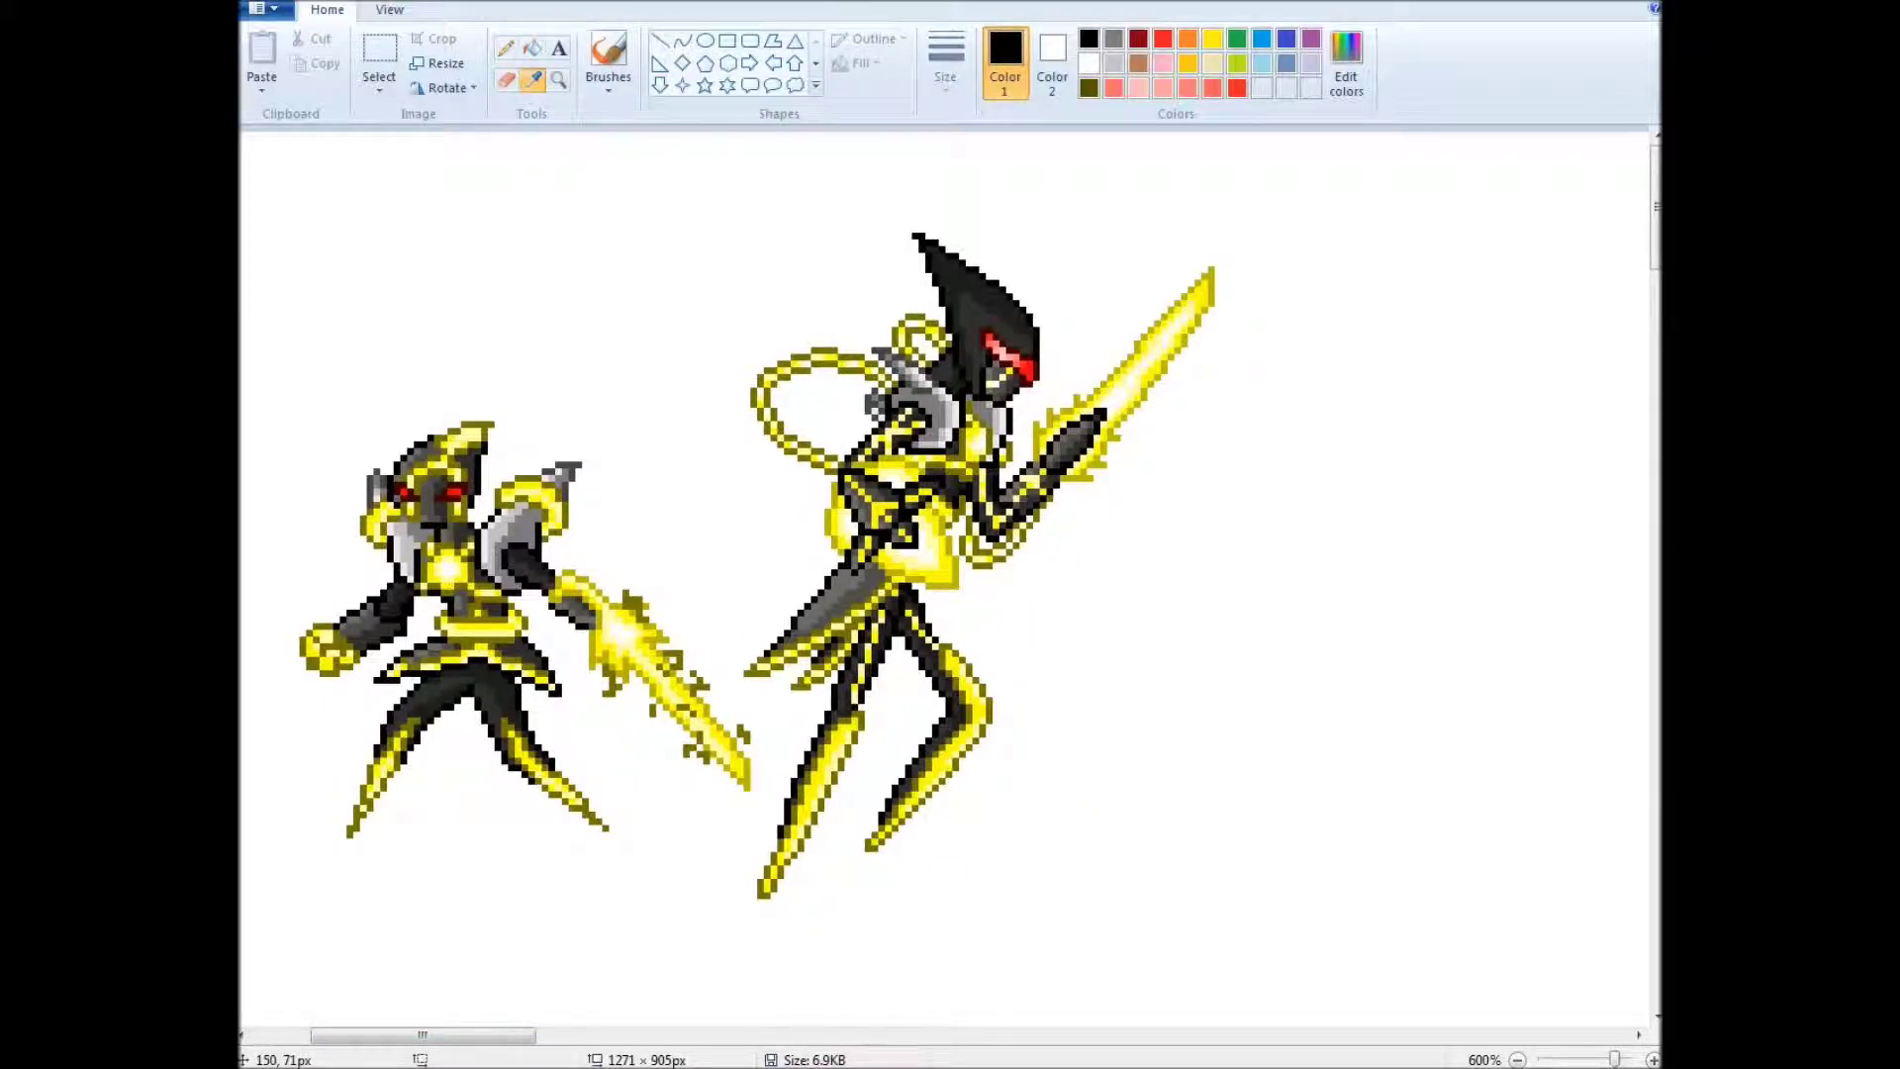
pyautogui.click(535, 80)
pyautogui.click(930, 555)
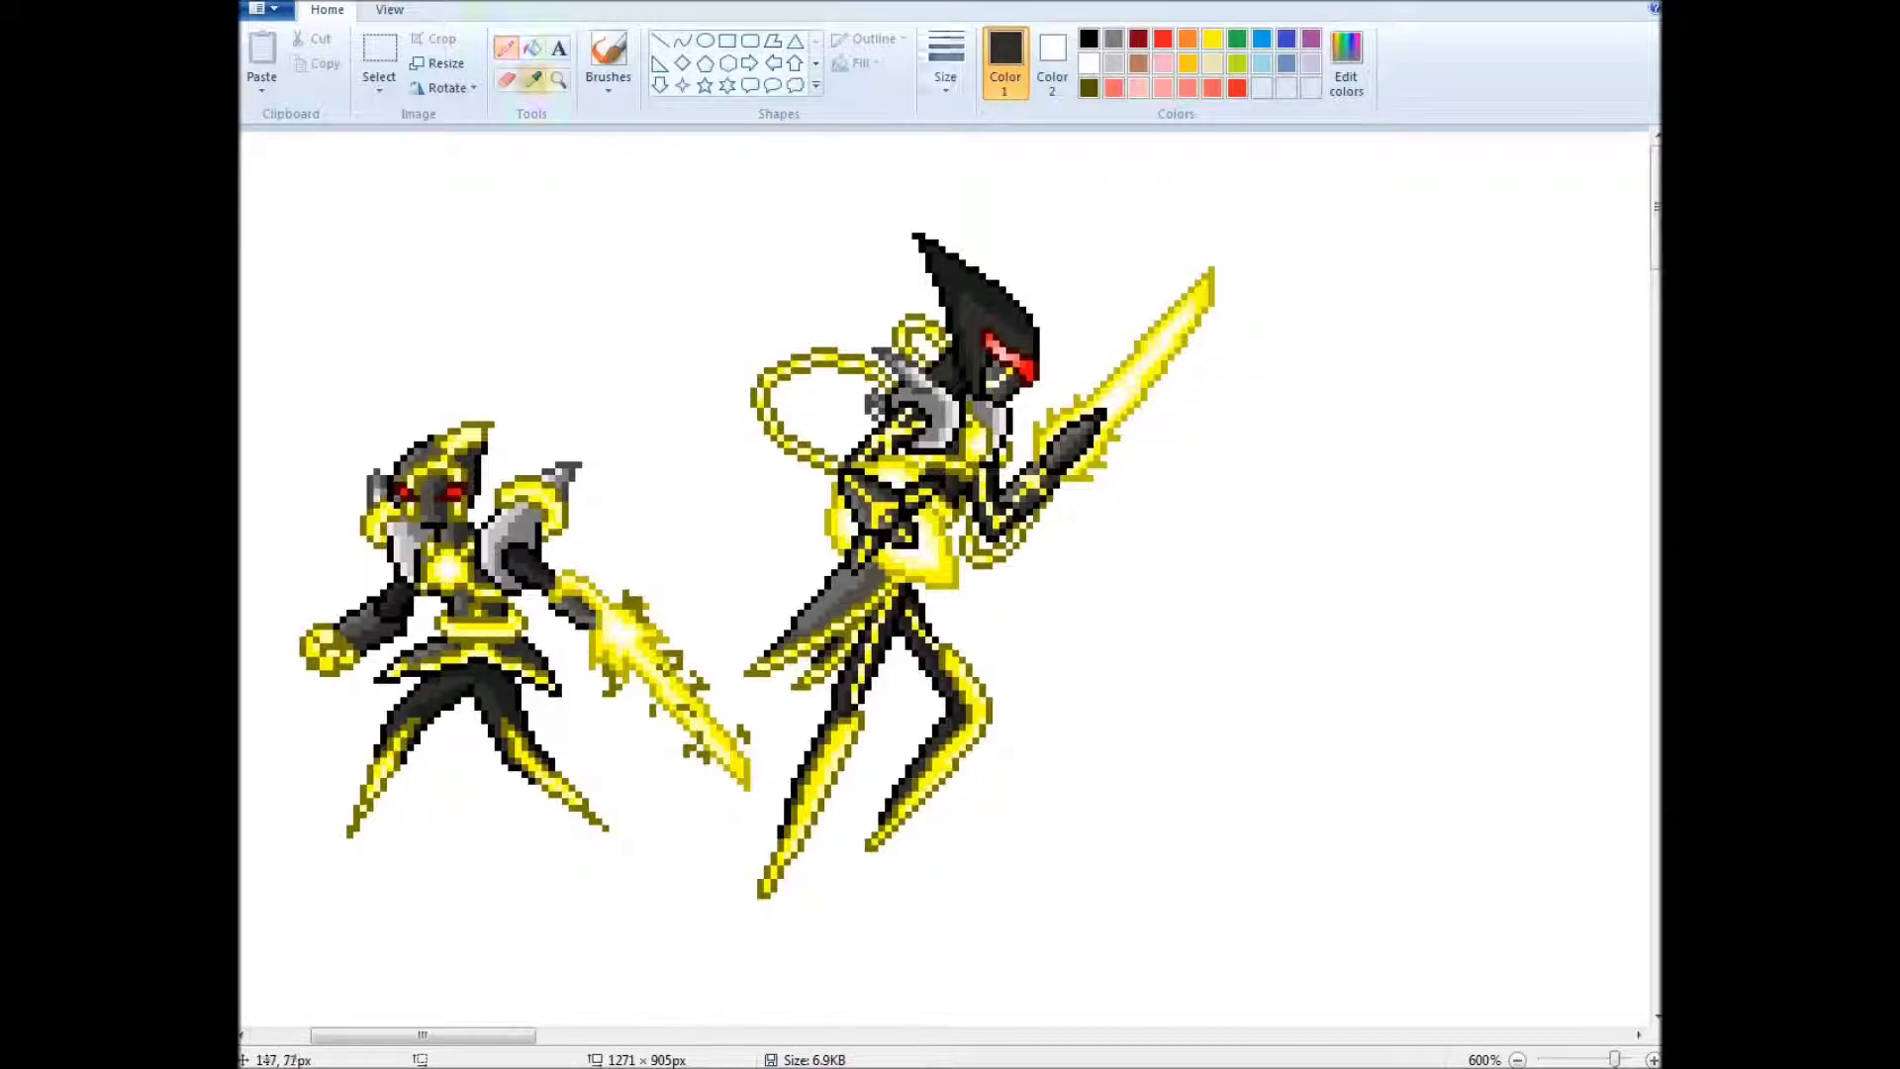
pyautogui.click(379, 60)
pyautogui.click(507, 47)
# Draw jagged sampled olive energy arcs across the raised sword's blade, undoing unwanted strokes
pyautogui.click(535, 79)
pyautogui.click(1048, 419)
pyautogui.moveTo(1110, 356); pyautogui.dragTo(1229, 323)
pyautogui.moveTo(1216, 297)
pyautogui.mouseDown()
pyautogui.moveTo(1203, 258)
pyautogui.moveTo(1192, 326)
pyautogui.moveTo(1156, 317)
pyautogui.mouseUp()
pyautogui.hotkey('ctrl', 'z')
pyautogui.click(1149, 363)
pyautogui.moveTo(1098, 388); pyautogui.dragTo(1135, 386)
pyautogui.moveTo(1178, 336)
pyautogui.mouseDown()
pyautogui.moveTo(1178, 366)
pyautogui.moveTo(1217, 269)
pyautogui.mouseUp()
pyautogui.hotkey('ctrl', 'z')
pyautogui.moveTo(1061, 425)
pyautogui.mouseDown()
pyautogui.moveTo(1081, 394)
pyautogui.moveTo(1156, 401)
pyautogui.mouseUp()
pyautogui.click(1103, 373)
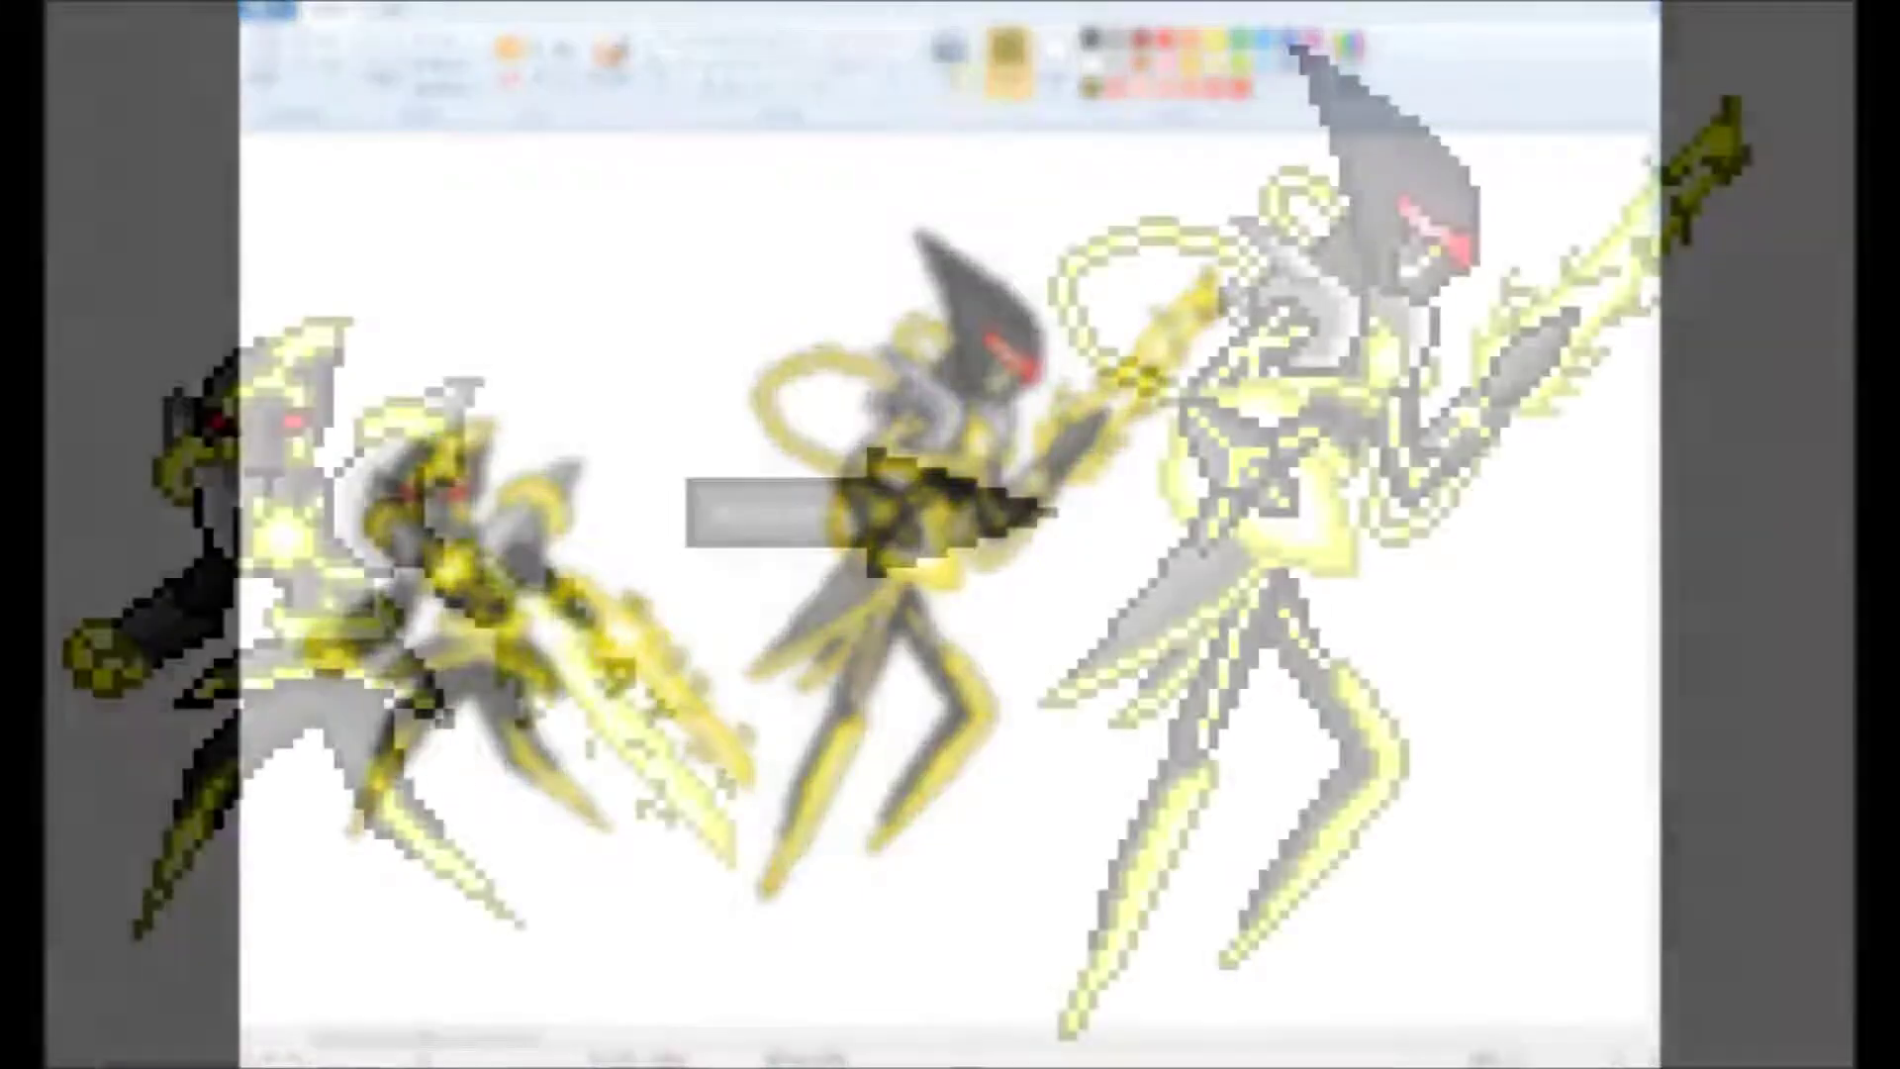